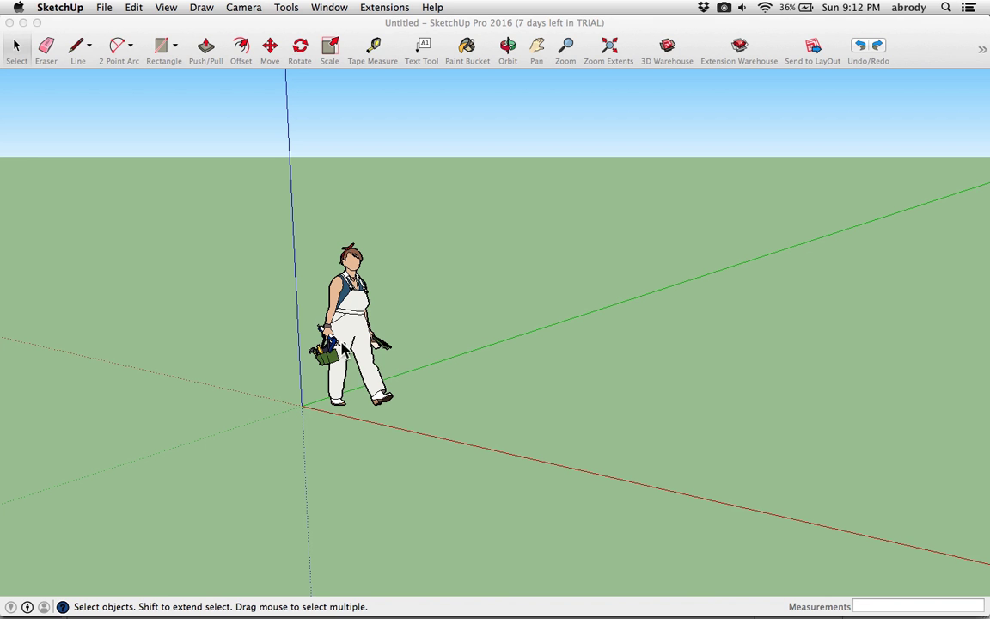
# - Move the standing figure back beside the origin, by about 2' 11"
pyautogui.moveTo(407, 359)
pyautogui.mouseDown(button='middle')
pyautogui.moveTo(375, 336)
pyautogui.moveTo(383, 353)
pyautogui.mouseUp(button='middle')
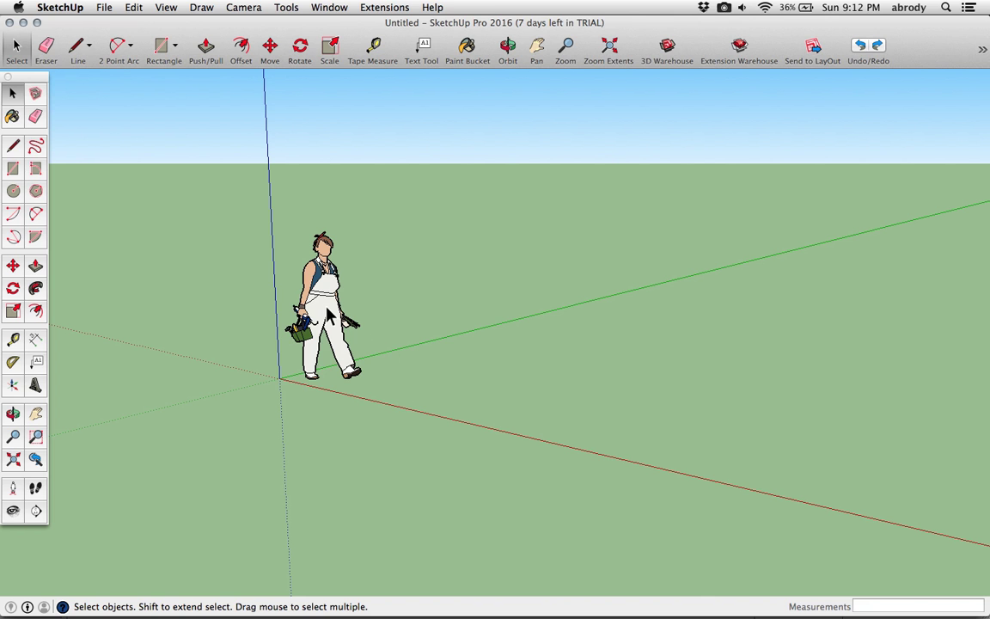
pyautogui.click(297, 284)
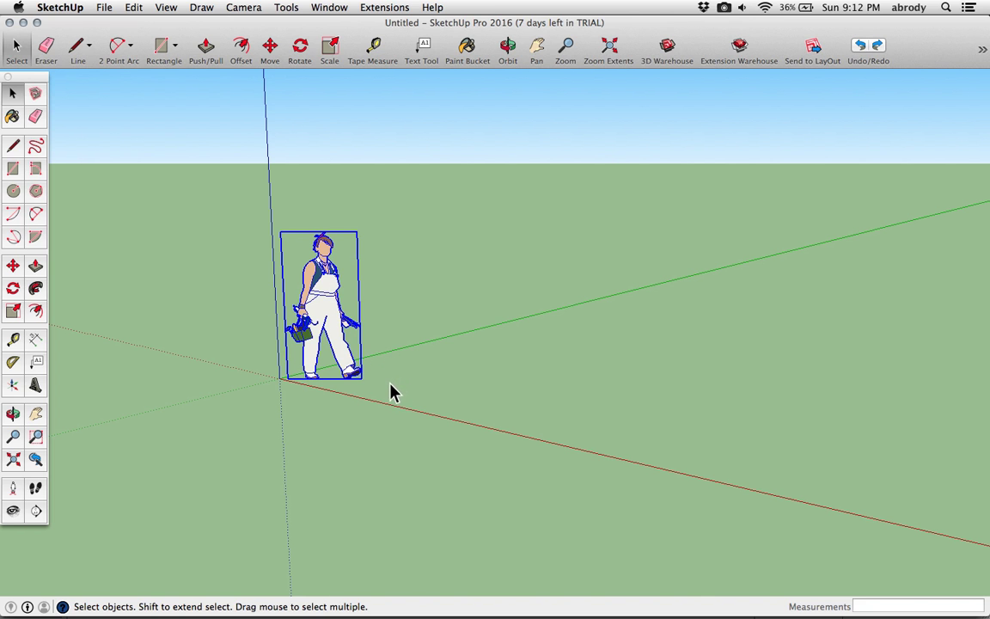
pyautogui.press('m')
pyautogui.click(392, 387)
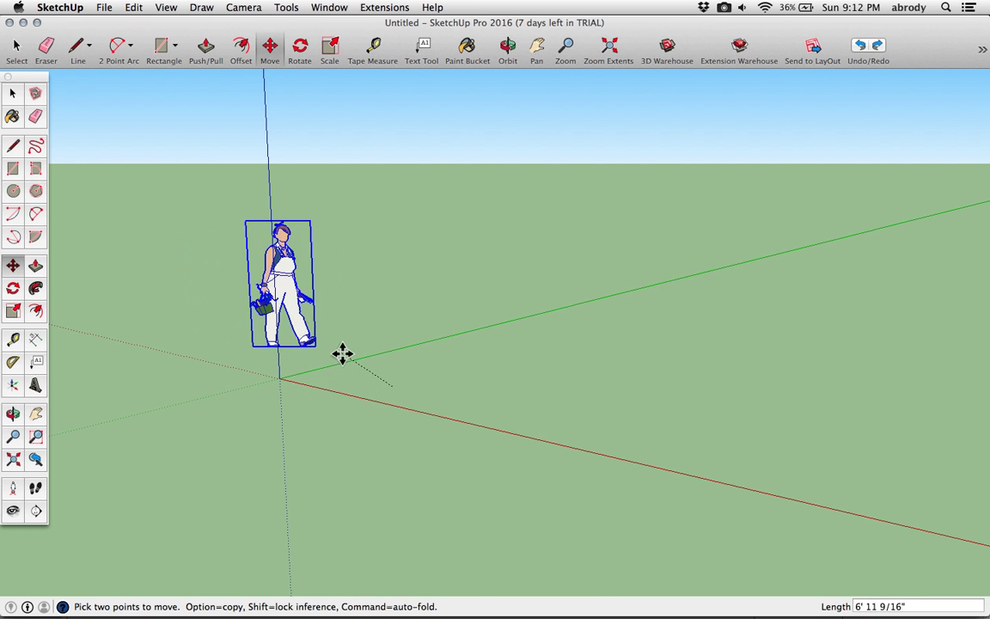
pyautogui.click(338, 371)
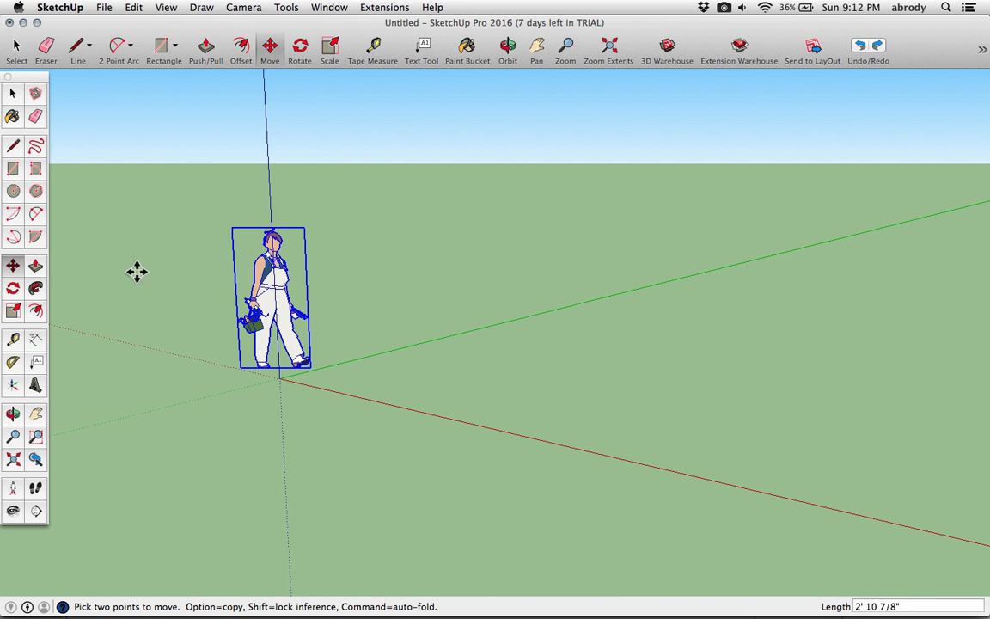
# - Draw a rectangle on the ground starting at the origin and set its dimensions to 8' by 30"
pyautogui.click(14, 169)
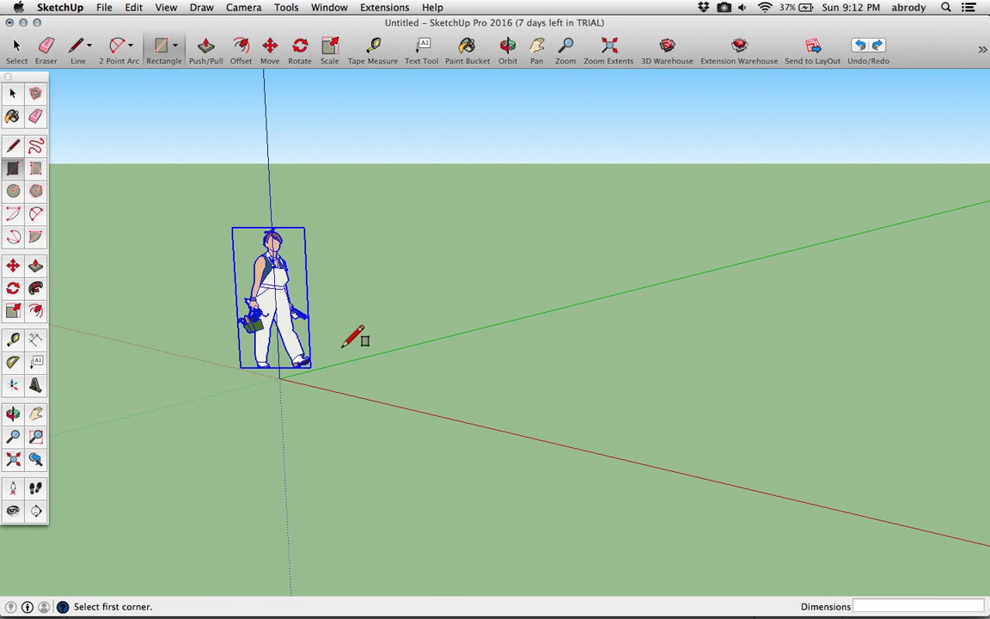
pyautogui.click(281, 377)
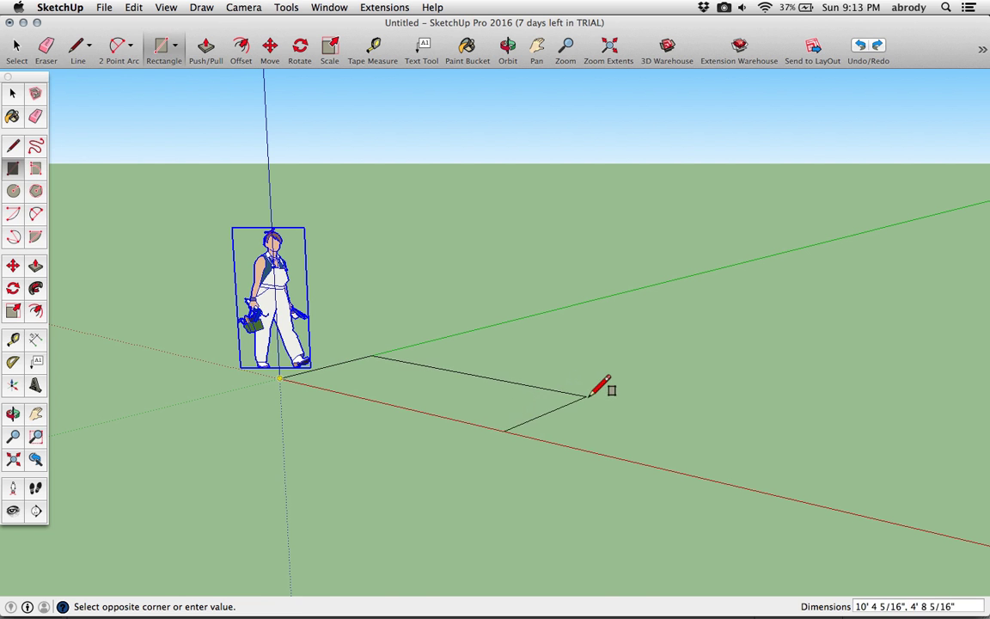
pyautogui.press('o')
pyautogui.moveTo(614, 401); pyautogui.dragTo(626, 451, button='middle')
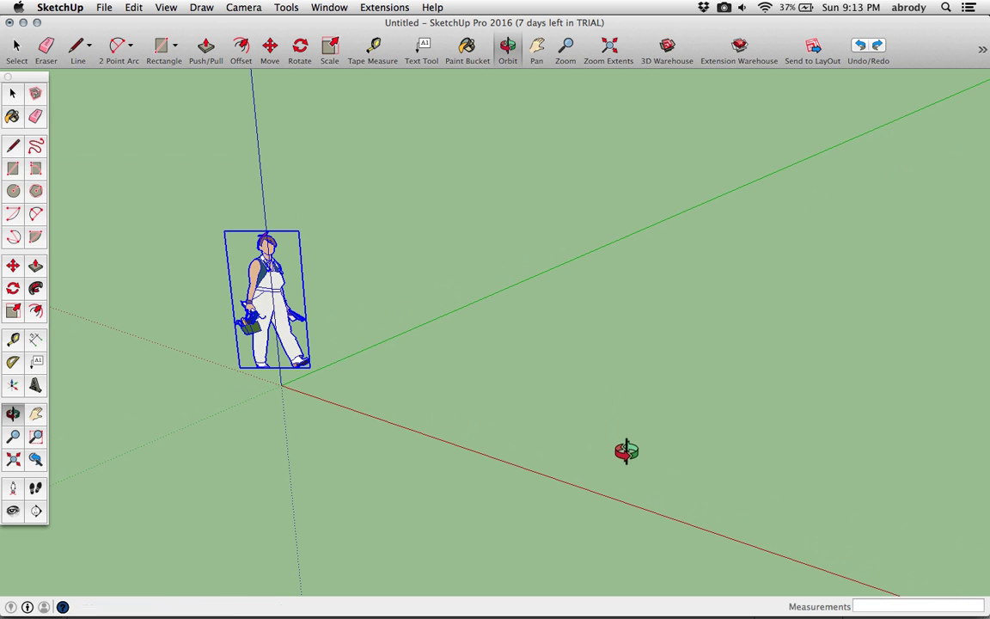
pyautogui.click(631, 402)
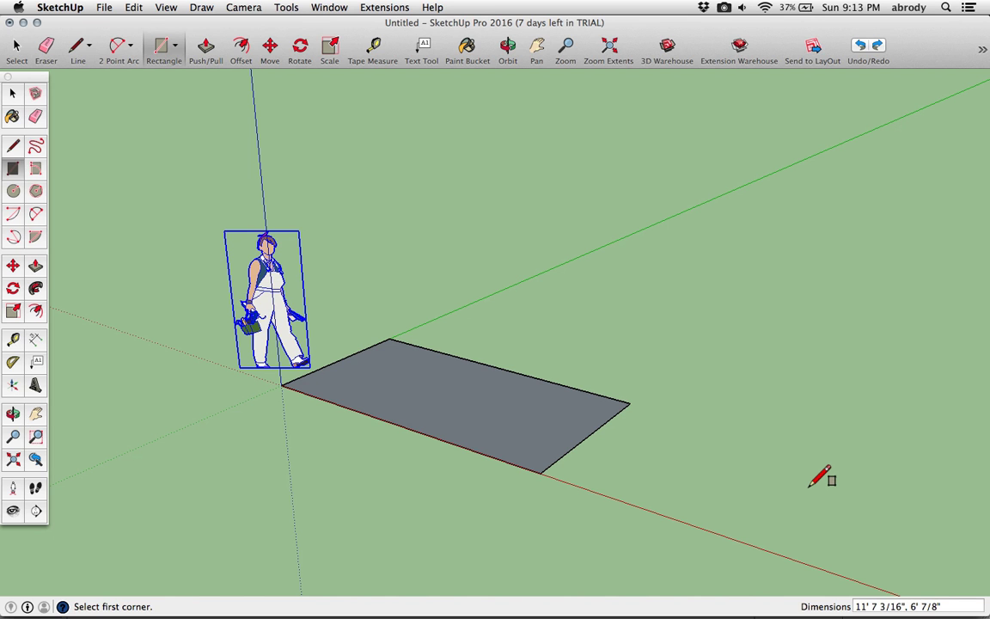
pyautogui.write("8',30")
pyautogui.press('Return')
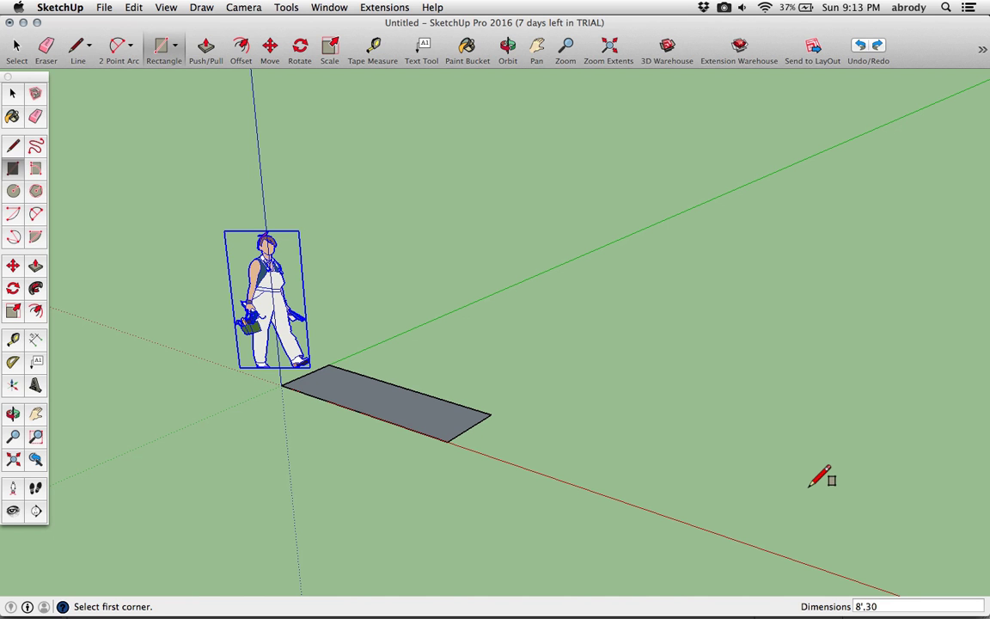
# - Try other dimension entries for the rectangle: 6',6', 8'30, 12' and 12' followed by a comma
pyautogui.write("6',6")
pyautogui.press('Return')
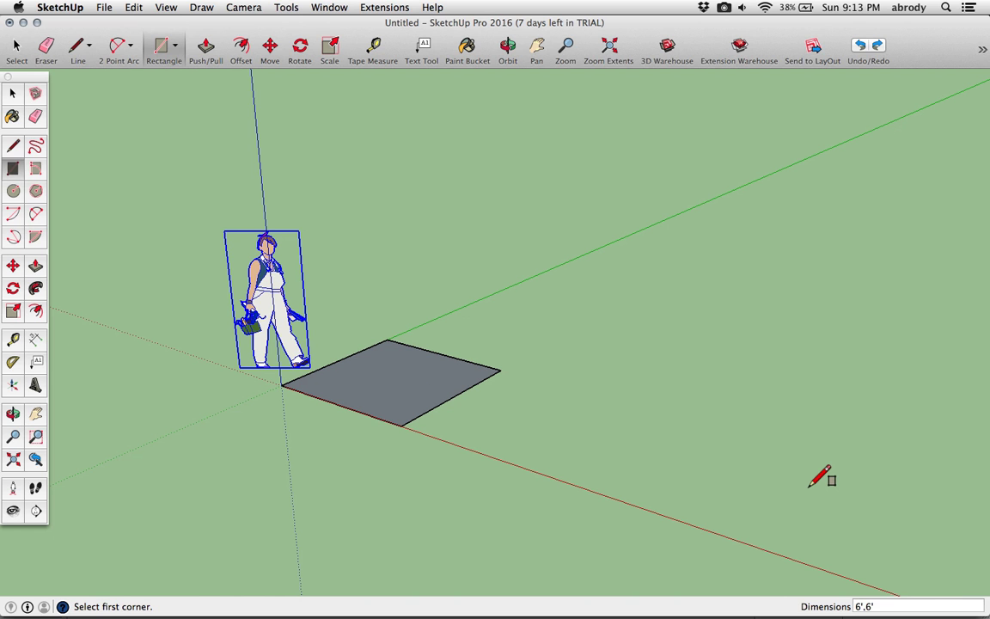
pyautogui.write("8'30")
pyautogui.press('Return')
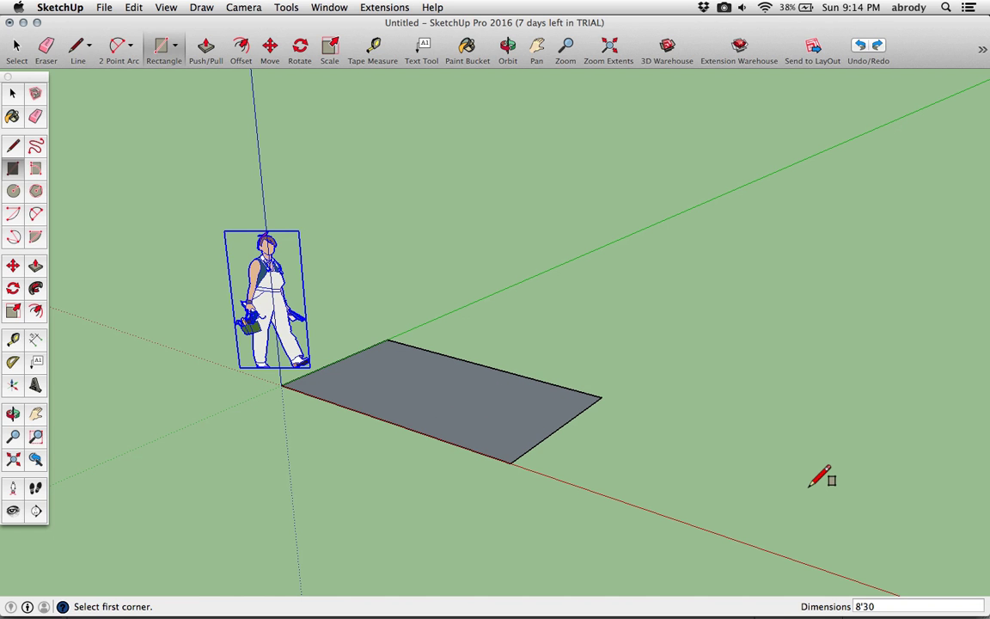
pyautogui.write('12')
pyautogui.press('Return')
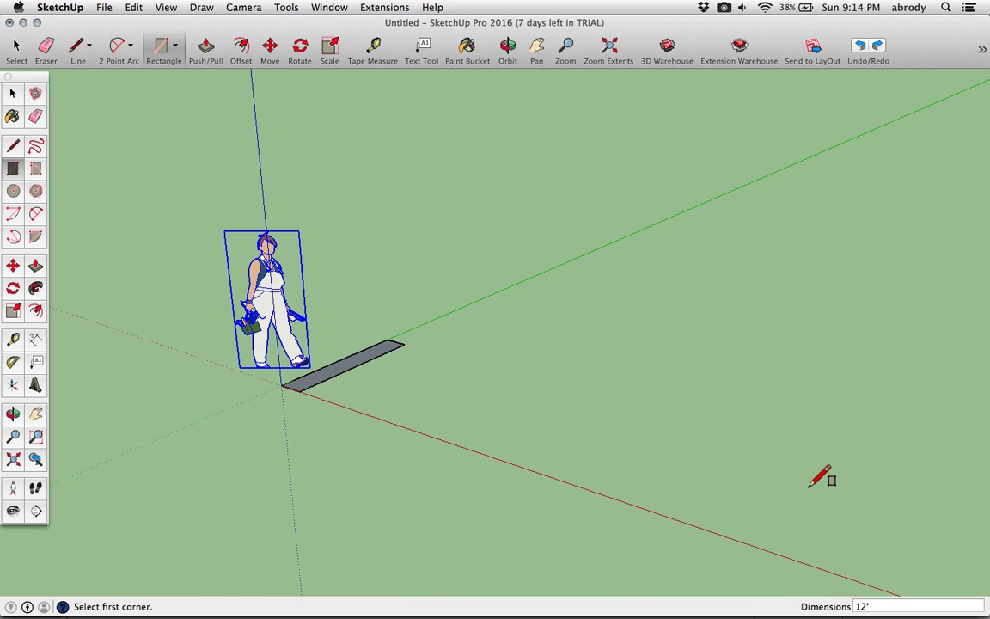
pyautogui.press('Return')
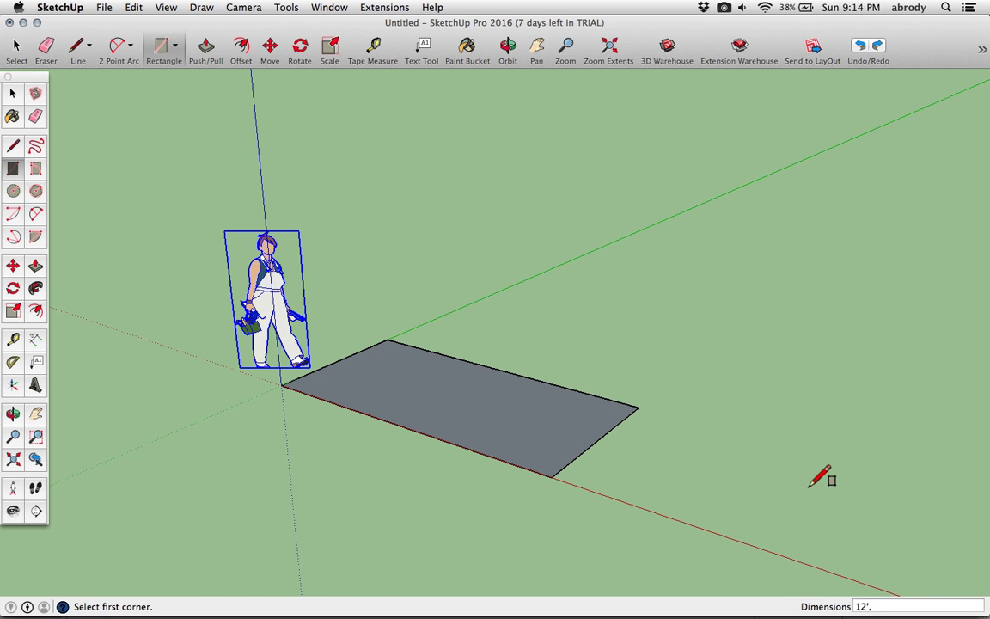
# - Set the rectangle's dimensions back to 8' by 30"
pyautogui.write("8',30")
pyautogui.press('Return')
# - Delete the standing figure from the model
pyautogui.scroll(3, 221, 358)
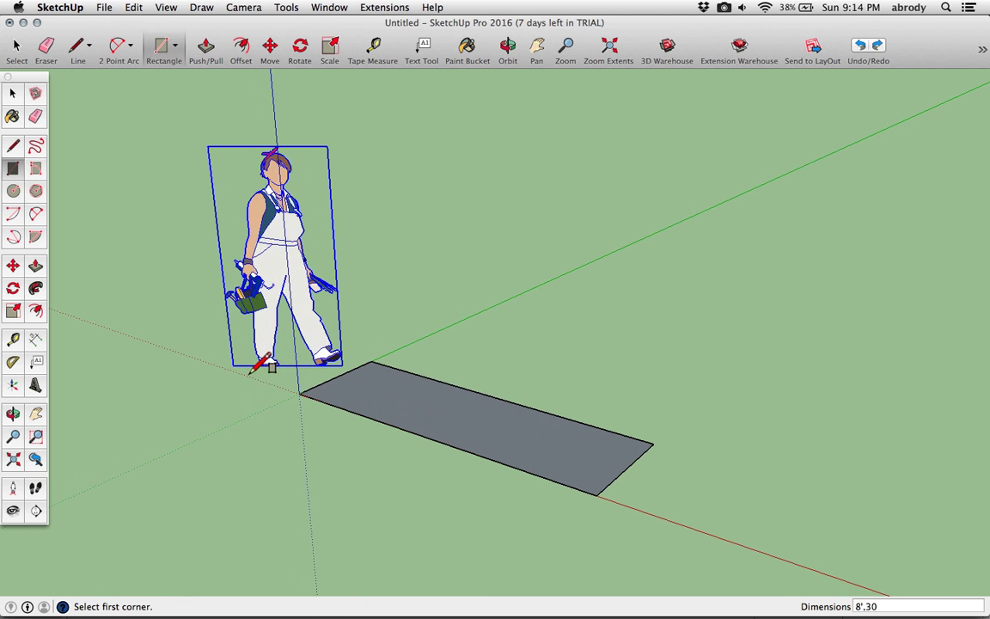
pyautogui.press('space')
pyautogui.press('Delete')
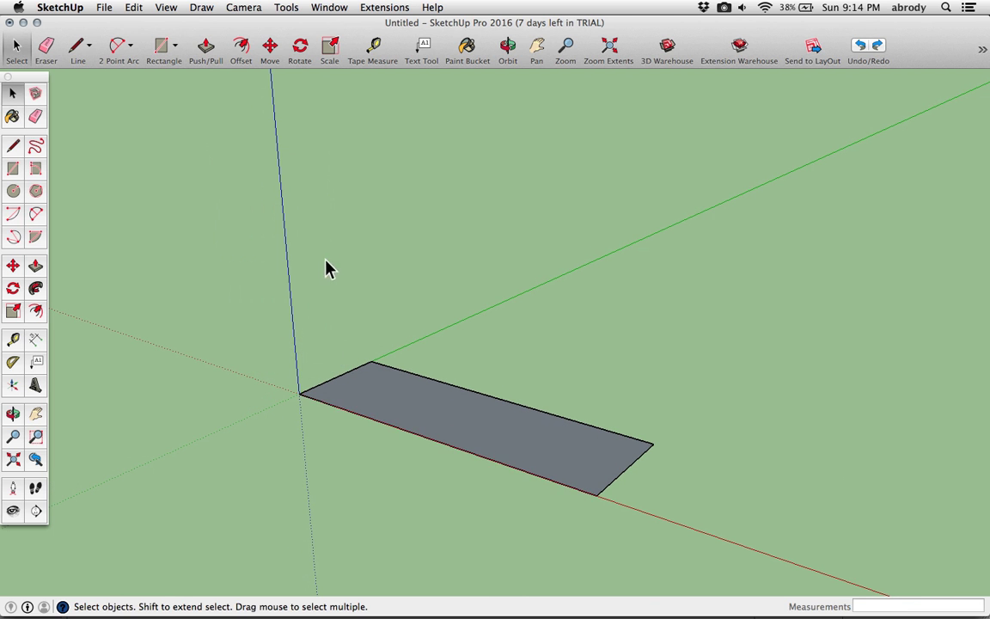
# - Push/Pull the rectangle upward into a box 36" high
pyautogui.moveTo(388, 369); pyautogui.dragTo(370, 318, button='middle')
pyautogui.moveTo(698, 436); pyautogui.dragTo(601, 460, button='middle')
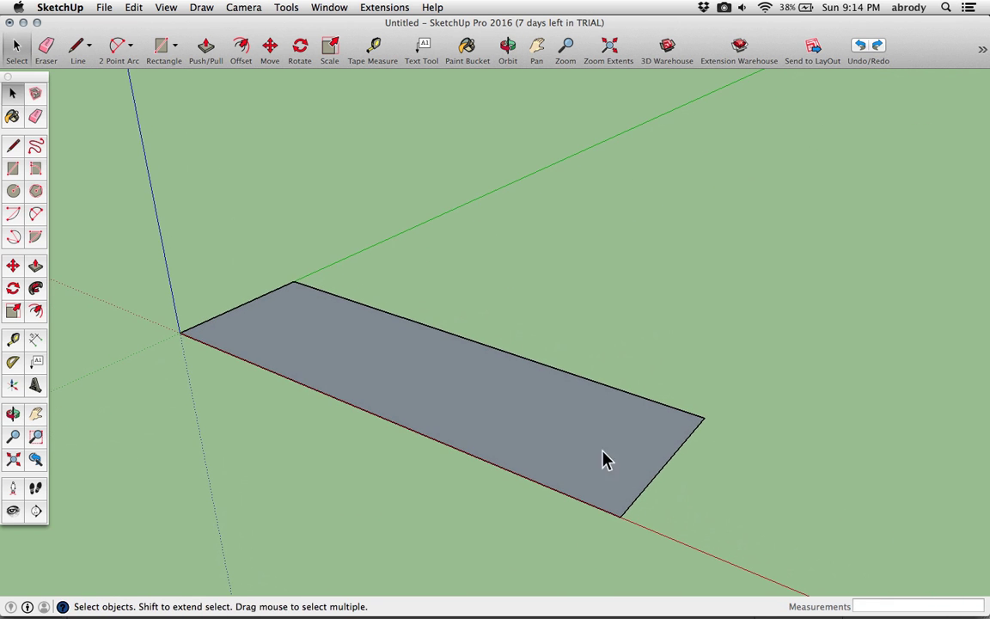
pyautogui.moveTo(545, 421); pyautogui.dragTo(563, 438, button='middle')
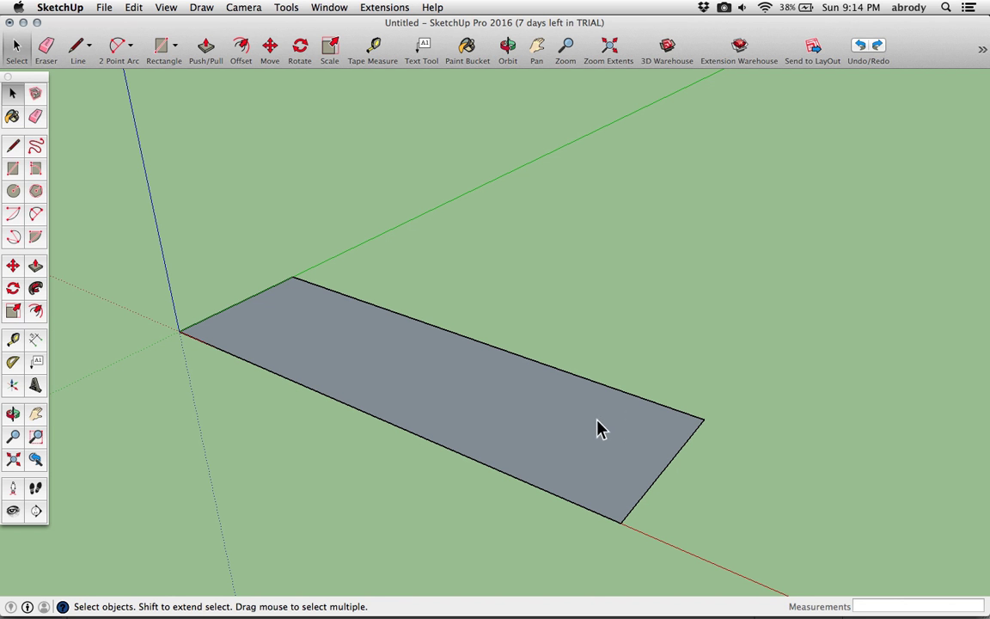
pyautogui.press('p')
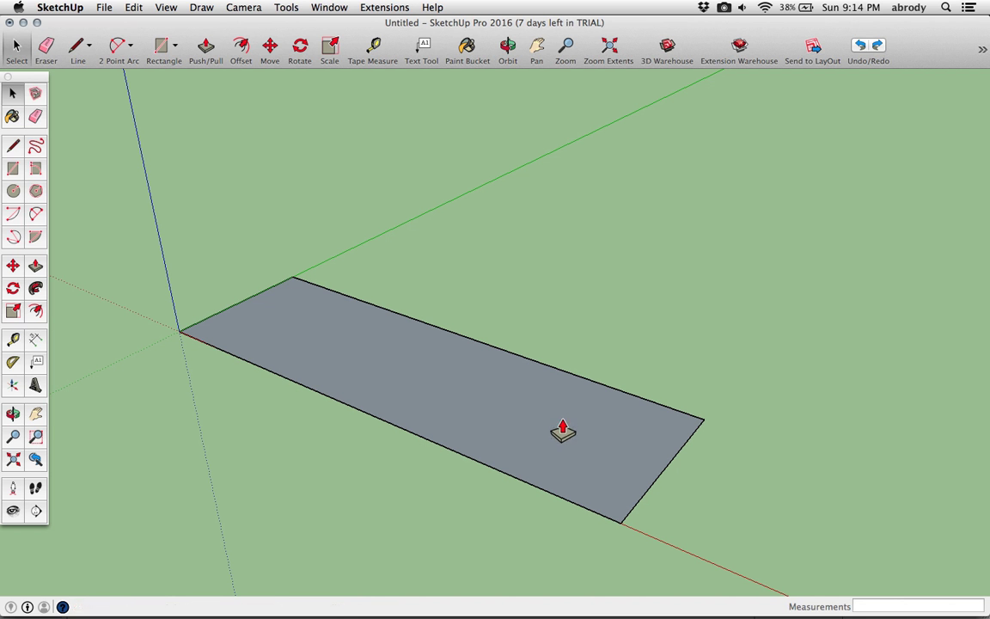
pyautogui.moveTo(559, 444); pyautogui.dragTo(543, 256)
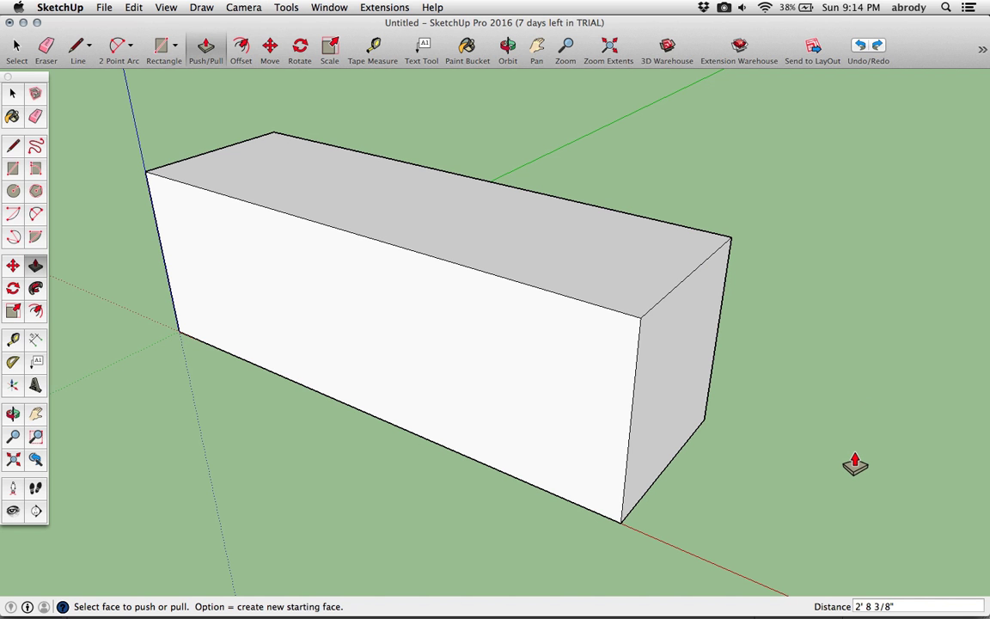
pyautogui.write('36')
pyautogui.press('Return')
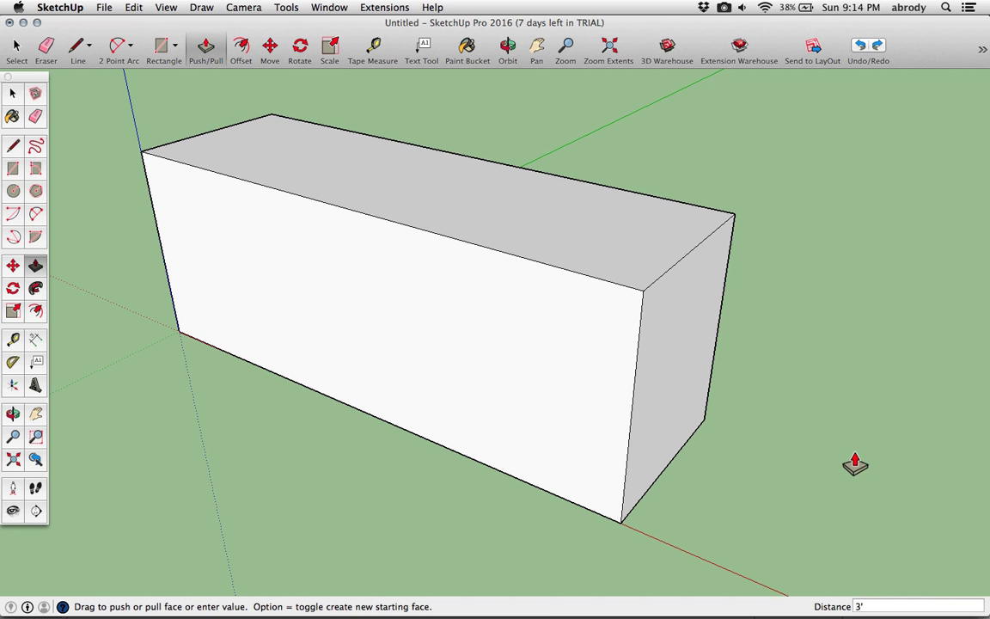
# - Offset the edges of the box's bottom face inward by about 2 5/16"
pyautogui.press('o')
pyautogui.moveTo(627, 403); pyautogui.dragTo(543, 342, button='middle')
pyautogui.moveTo(535, 415)
pyautogui.mouseDown(button='middle')
pyautogui.moveTo(538, 368)
pyautogui.moveTo(513, 309)
pyautogui.moveTo(537, 426)
pyautogui.moveTo(533, 345)
pyautogui.moveTo(596, 420)
pyautogui.moveTo(618, 342)
pyautogui.moveTo(624, 356)
pyautogui.moveTo(596, 337)
pyautogui.moveTo(574, 289)
pyautogui.moveTo(591, 423)
pyautogui.moveTo(591, 413)
pyautogui.mouseUp(button='middle')
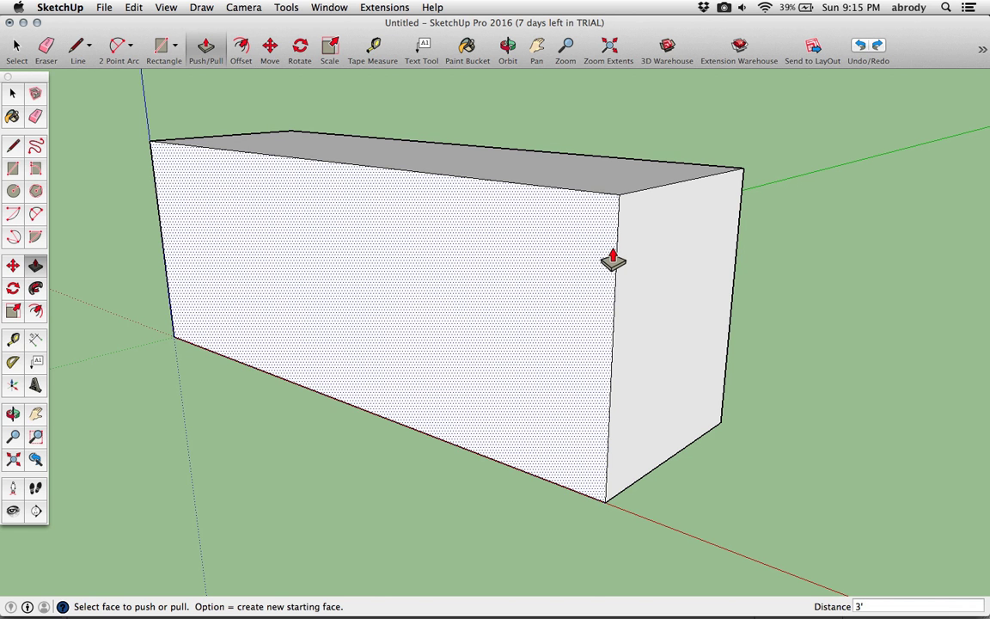
pyautogui.moveTo(600, 280); pyautogui.dragTo(601, 309, button='middle')
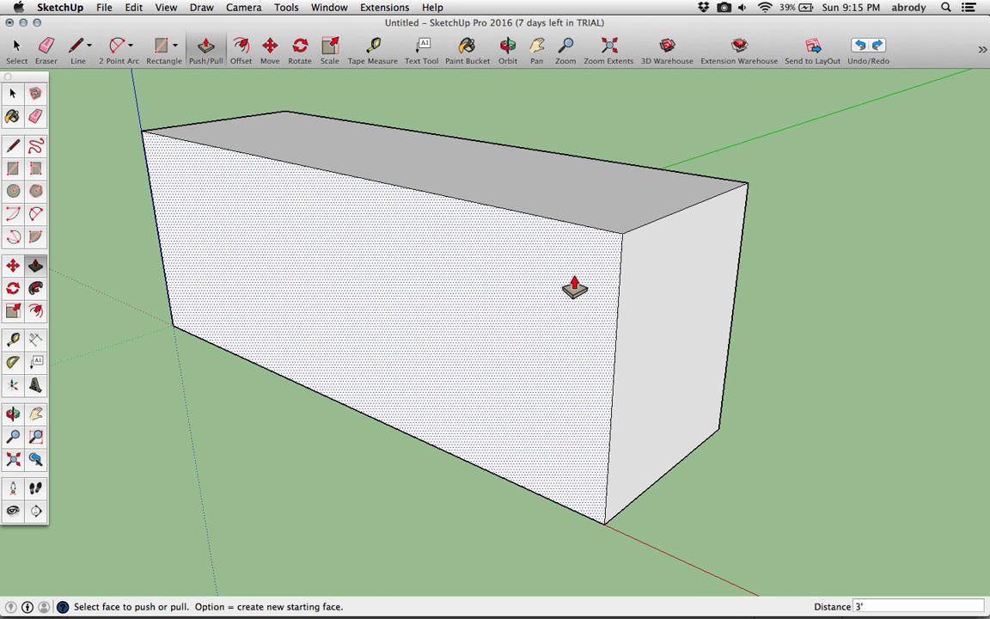
pyautogui.moveTo(526, 327); pyautogui.dragTo(460, 275, button='middle')
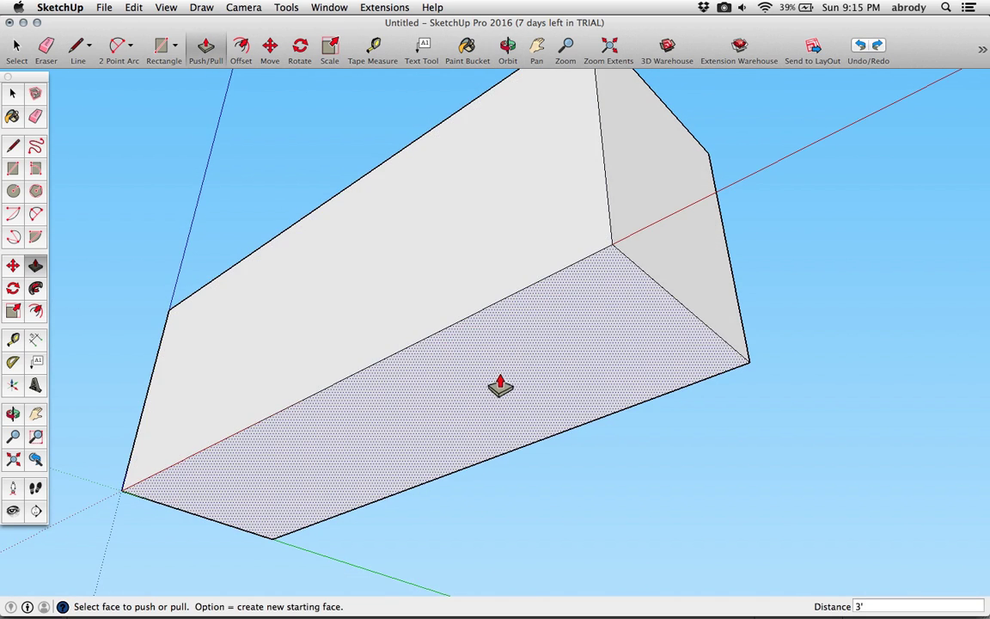
pyautogui.moveTo(587, 344)
pyautogui.mouseDown(button='middle')
pyautogui.moveTo(589, 353)
pyautogui.moveTo(579, 328)
pyautogui.mouseUp(button='middle')
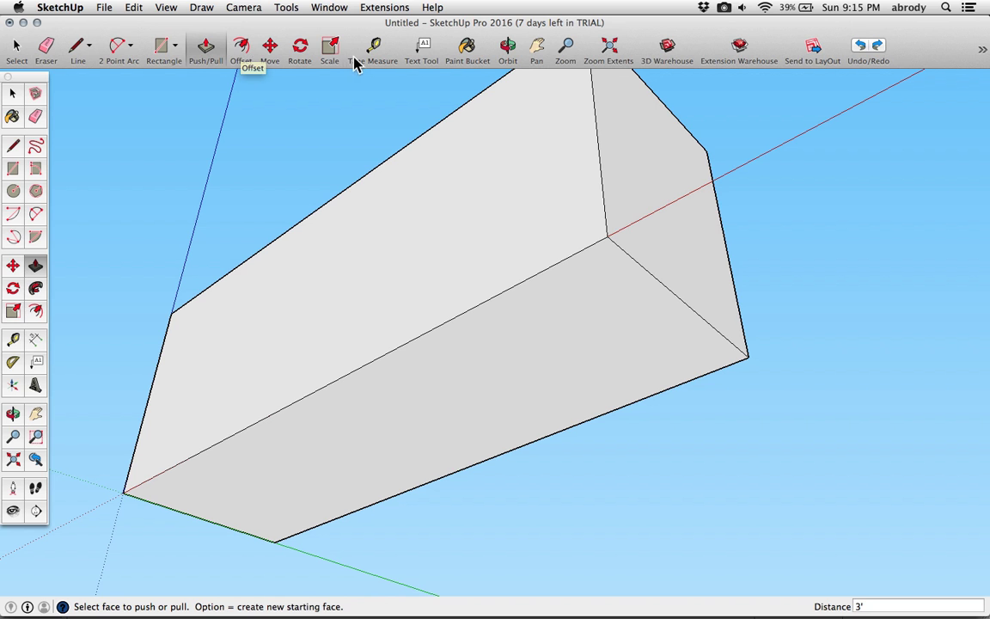
pyautogui.click(243, 52)
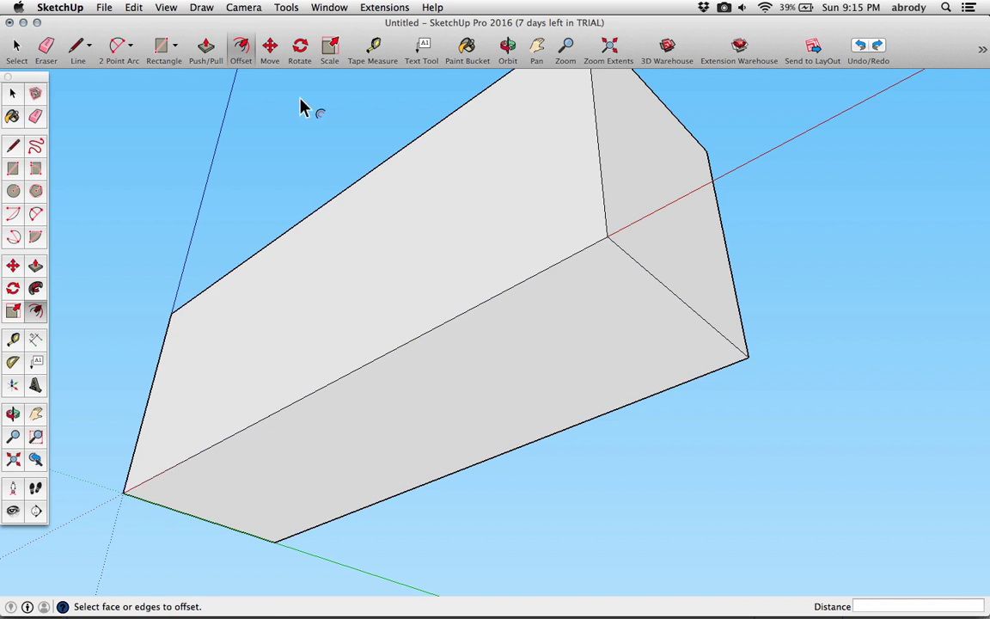
pyautogui.click(638, 275)
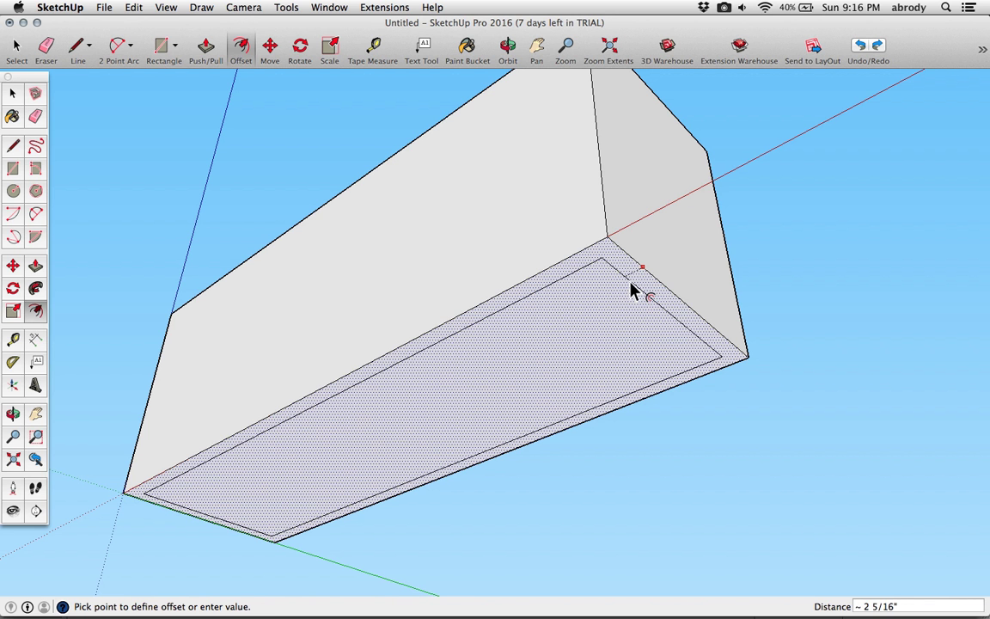
pyautogui.click(631, 287)
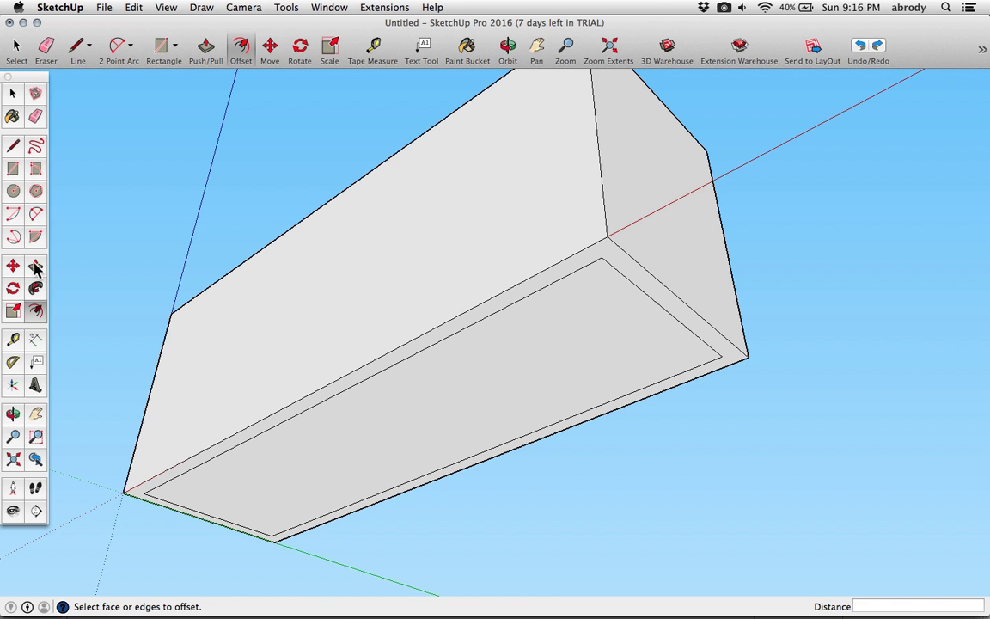
# - Push the outer border of the bottom face up toward the top, leaving a thin overhanging countertop slab
pyautogui.moveTo(609, 265); pyautogui.dragTo(618, 87)
pyautogui.press('o')
pyautogui.press('p')
pyautogui.scroll(5, 615, 222)
pyautogui.moveTo(598, 181); pyautogui.dragTo(499, 345, button='middle')
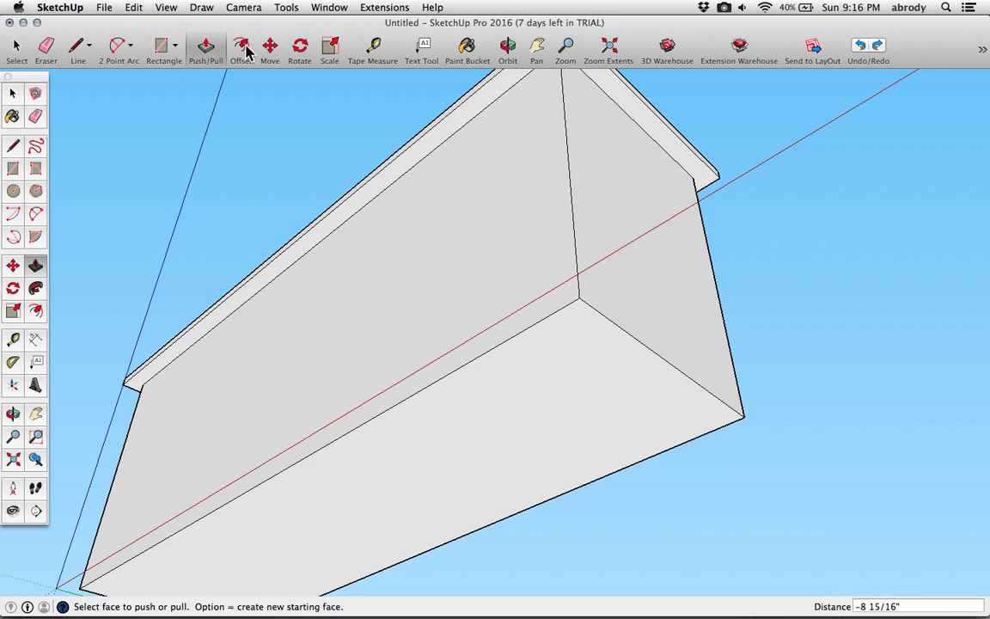
# - Offset the edges of the cabinet's bottom face inward by 3"
pyautogui.click(247, 51)
pyautogui.click(603, 330)
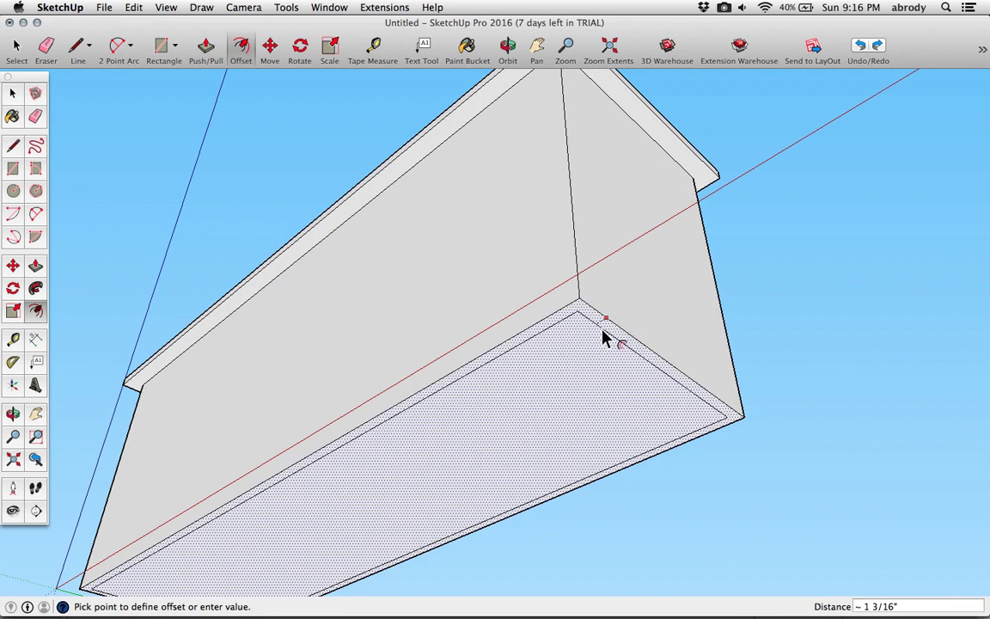
pyautogui.click(603, 339)
pyautogui.write('3')
pyautogui.press('Return')
# - Push the bottom face's outer border up 4" to form a recessed toe kick
pyautogui.press('p')
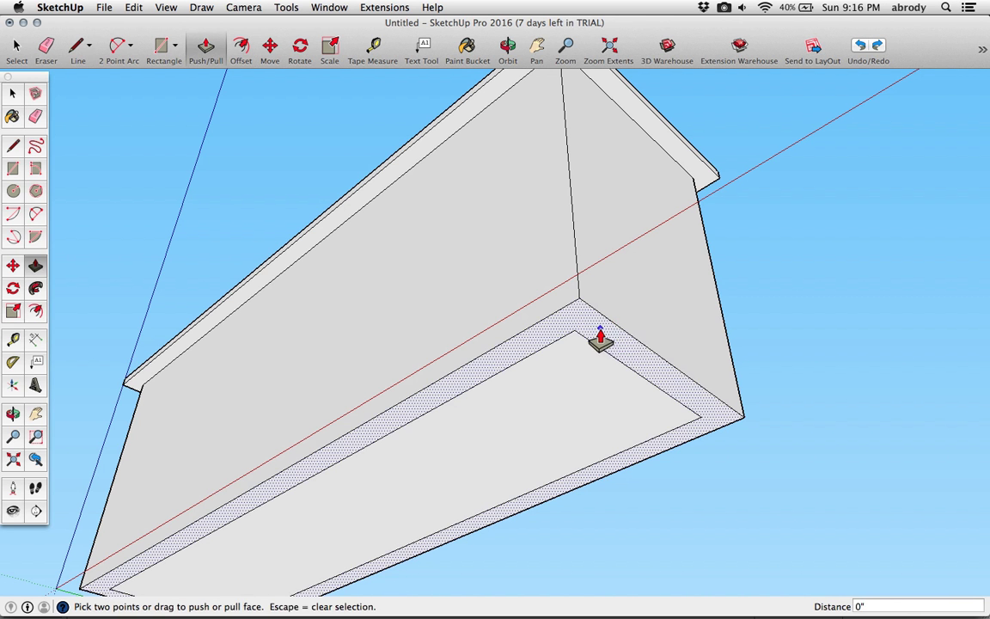
pyautogui.click(600, 340)
pyautogui.click(593, 311)
pyautogui.click(593, 311)
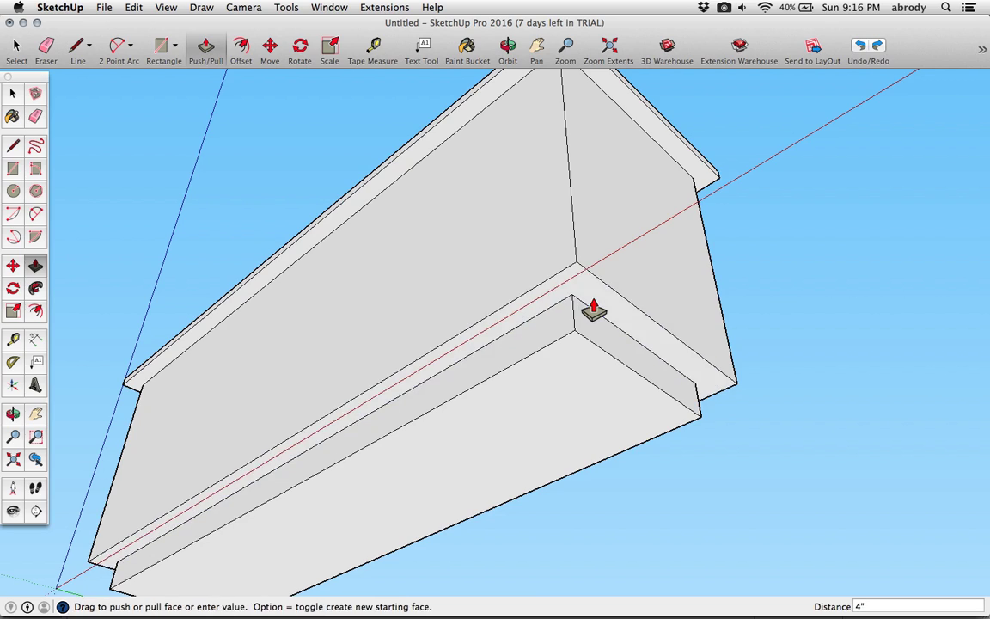
# - Select everything along the counter's long side away from the red axis and move it outward 6" along the green axis
pyautogui.moveTo(592, 317)
pyautogui.mouseDown(button='middle')
pyautogui.moveTo(588, 296)
pyautogui.moveTo(616, 395)
pyautogui.moveTo(570, 323)
pyautogui.moveTo(592, 455)
pyautogui.moveTo(530, 398)
pyautogui.moveTo(542, 486)
pyautogui.moveTo(500, 420)
pyautogui.moveTo(524, 323)
pyautogui.moveTo(539, 333)
pyautogui.moveTo(546, 307)
pyautogui.moveTo(526, 348)
pyautogui.moveTo(460, 402)
pyautogui.moveTo(454, 426)
pyautogui.mouseUp(button='middle')
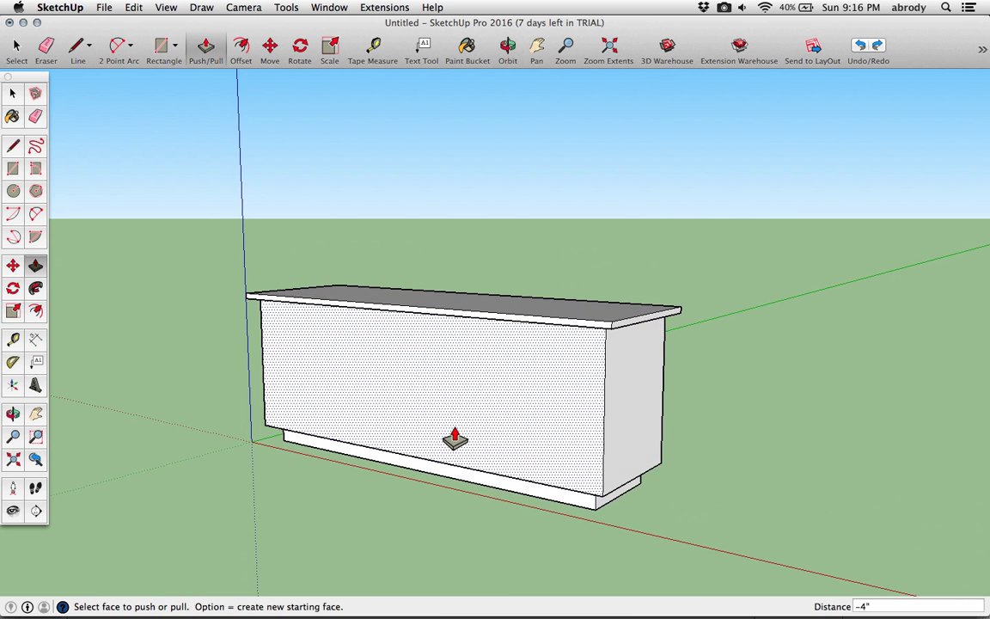
pyautogui.scroll(3, 455, 439)
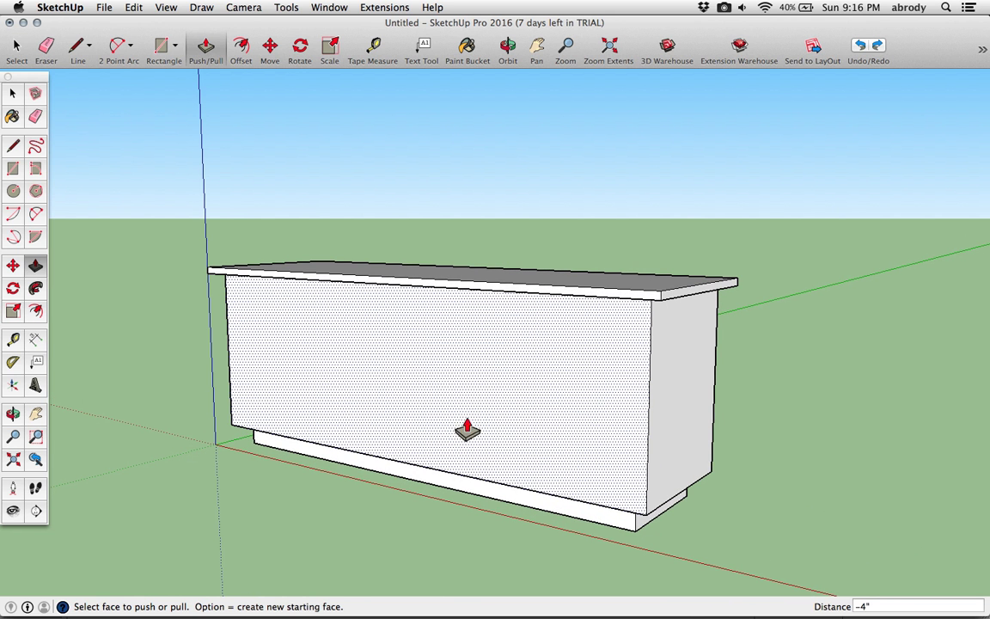
pyautogui.moveTo(525, 397)
pyautogui.mouseDown(button='middle')
pyautogui.moveTo(524, 380)
pyautogui.moveTo(561, 337)
pyautogui.moveTo(561, 348)
pyautogui.moveTo(546, 342)
pyautogui.moveTo(573, 376)
pyautogui.moveTo(654, 369)
pyautogui.moveTo(612, 321)
pyautogui.moveTo(473, 391)
pyautogui.moveTo(457, 367)
pyautogui.moveTo(570, 363)
pyautogui.moveTo(550, 341)
pyautogui.moveTo(537, 363)
pyautogui.moveTo(434, 389)
pyautogui.moveTo(514, 401)
pyautogui.mouseUp(button='middle')
pyautogui.moveTo(636, 368); pyautogui.dragTo(261, 346, button='middle')
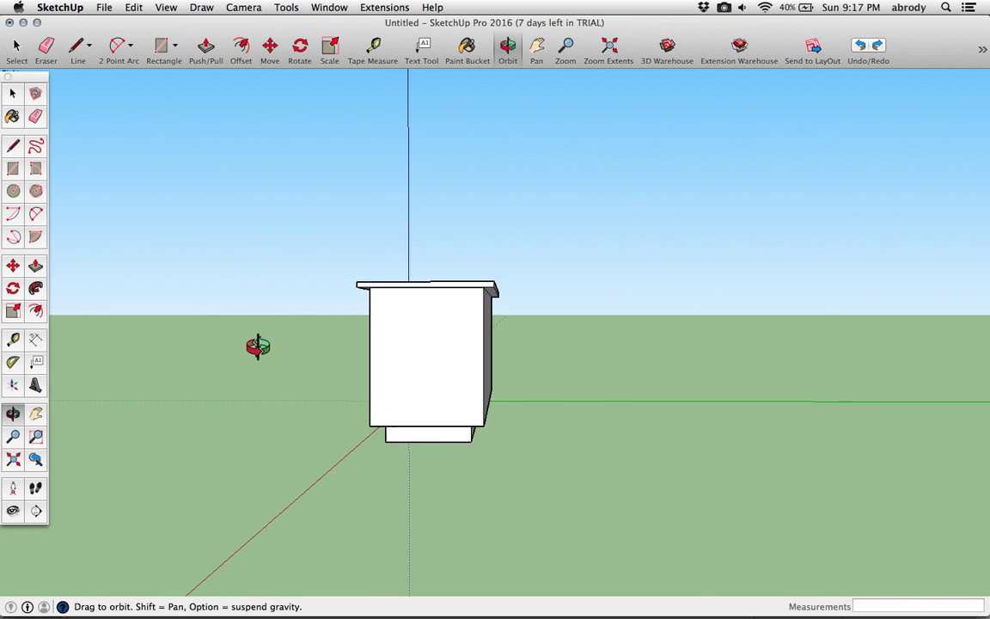
pyautogui.moveTo(441, 236); pyautogui.dragTo(487, 321)
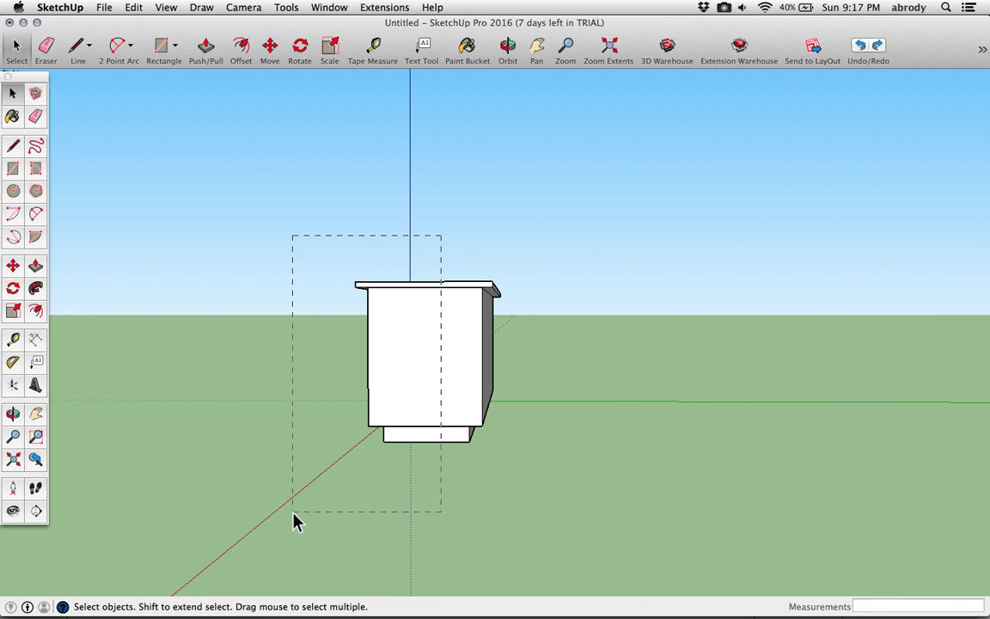
pyautogui.moveTo(292, 516); pyautogui.dragTo(374, 423)
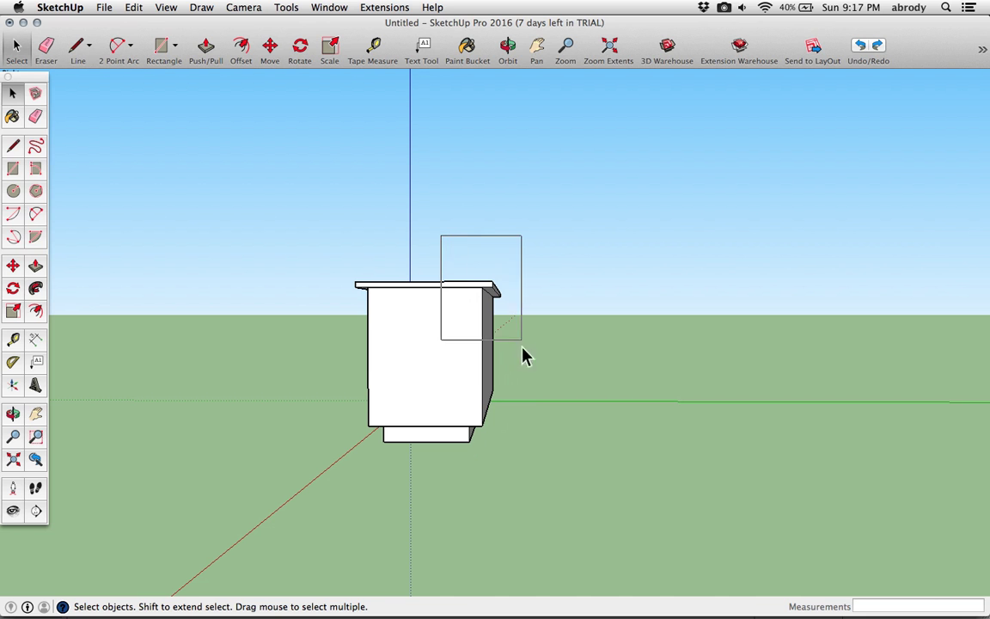
pyautogui.moveTo(512, 480); pyautogui.dragTo(513, 483)
pyautogui.moveTo(495, 327); pyautogui.dragTo(372, 434, button='middle')
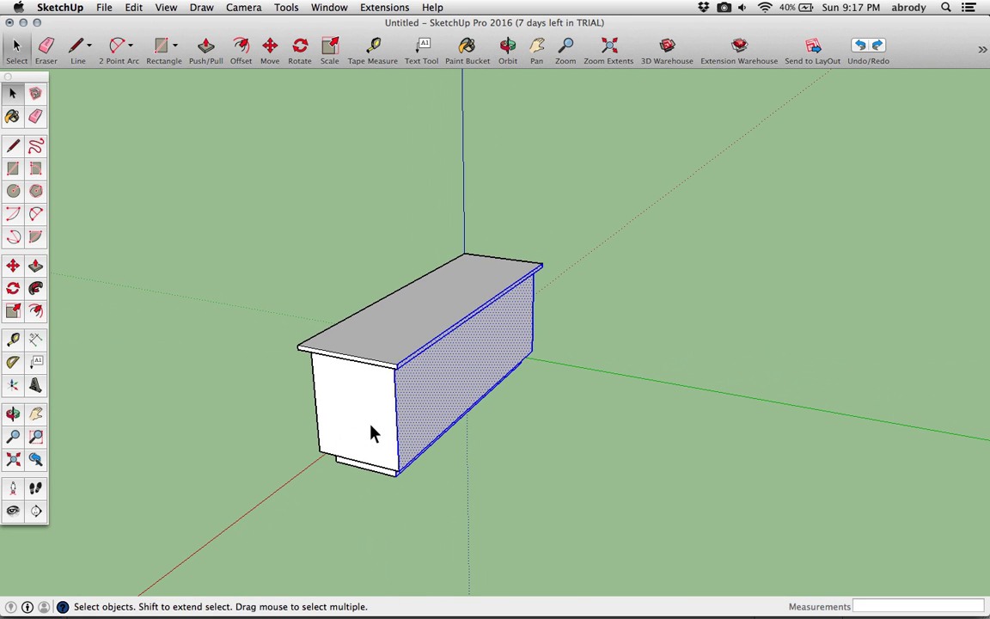
pyautogui.press('m')
pyautogui.moveTo(405, 299); pyautogui.dragTo(465, 290)
pyautogui.moveTo(465, 291); pyautogui.dragTo(426, 431, button='middle')
pyautogui.moveTo(426, 431); pyautogui.dragTo(450, 324)
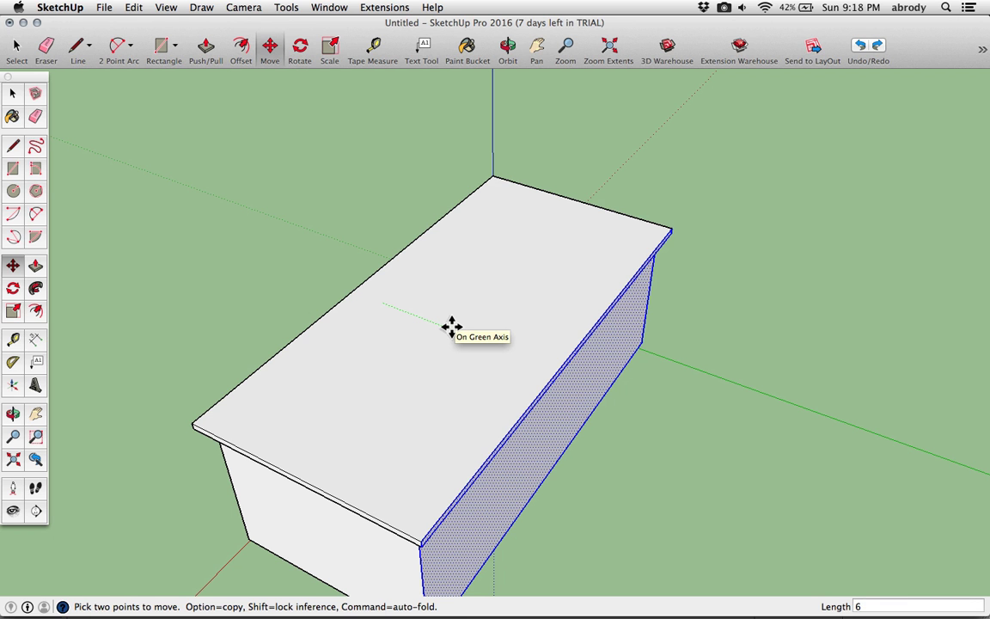
pyautogui.press('Return')
pyautogui.moveTo(432, 313); pyautogui.dragTo(154, 335, button='middle')
pyautogui.click(327, 311)
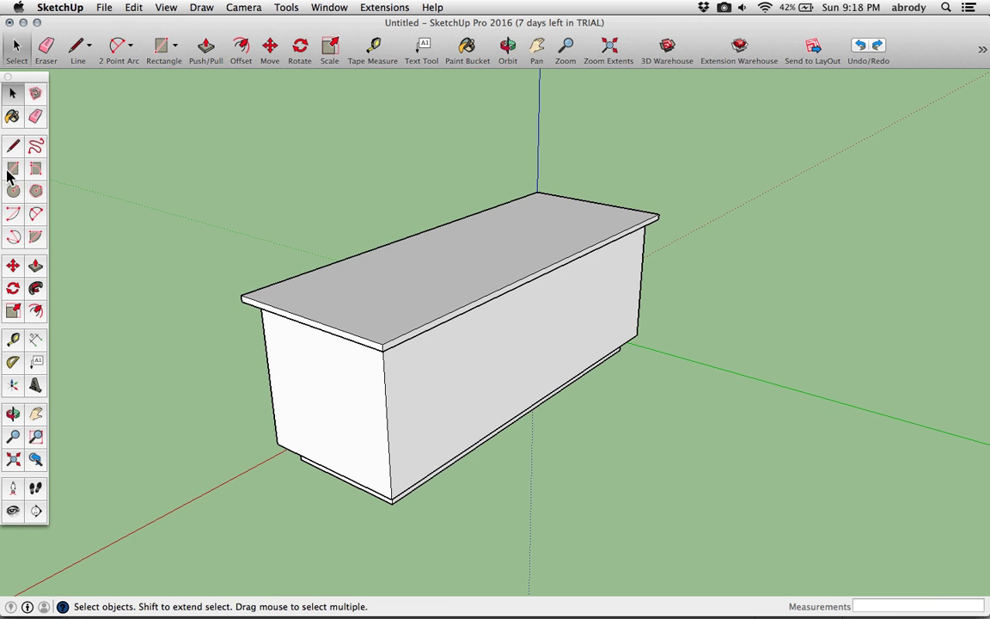
# - Draw a rectangle on the ground beside the counter and pull it up about 1' 11 9/16" into a box
pyautogui.click(863, 521)
pyautogui.press('p')
pyautogui.moveTo(843, 483); pyautogui.dragTo(834, 402)
pyautogui.moveTo(833, 402); pyautogui.dragTo(718, 376, button='middle')
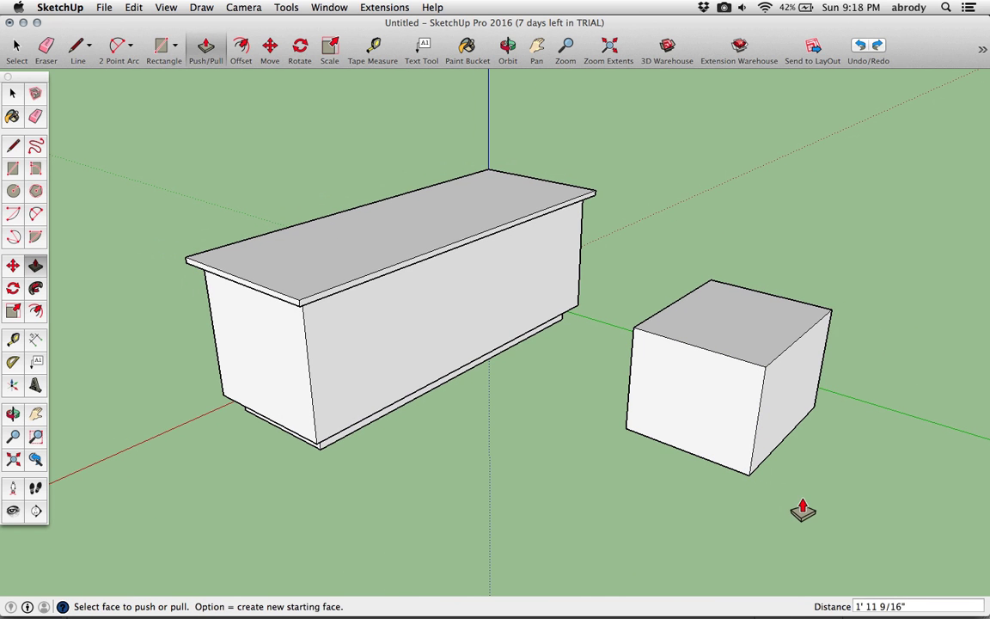
# - Move the separate box's side face outward about 8 11/16" and shift its adjoining upper edge
pyautogui.press('m')
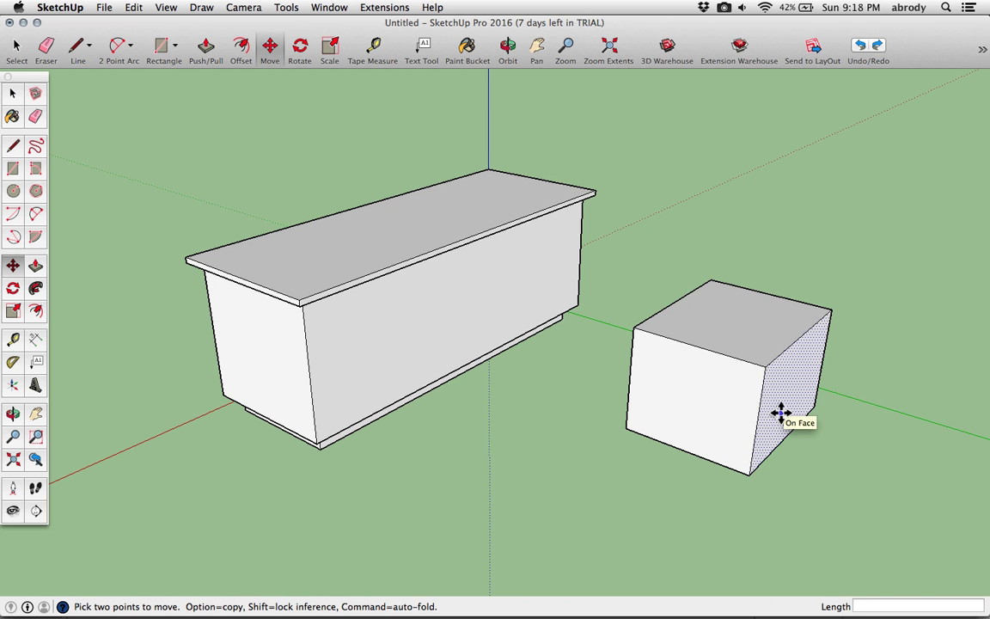
pyautogui.scroll(3, 780, 413)
pyautogui.moveTo(783, 414); pyautogui.dragTo(835, 441)
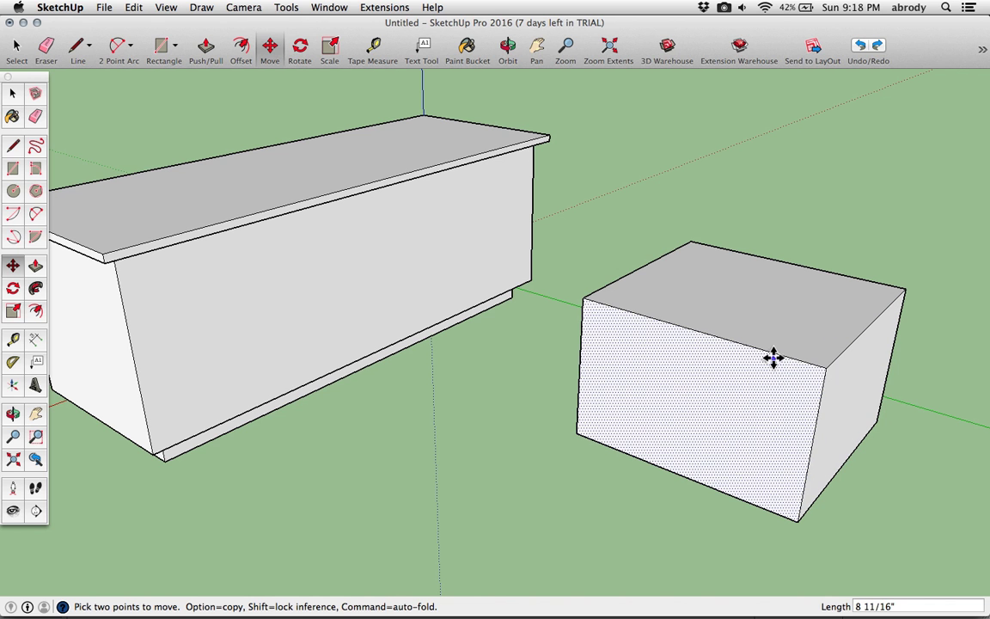
pyautogui.moveTo(762, 364); pyautogui.dragTo(756, 381)
# - Move individual top corners of the separate box to distort its shape
pyautogui.moveTo(699, 172); pyautogui.dragTo(715, 338, button='middle')
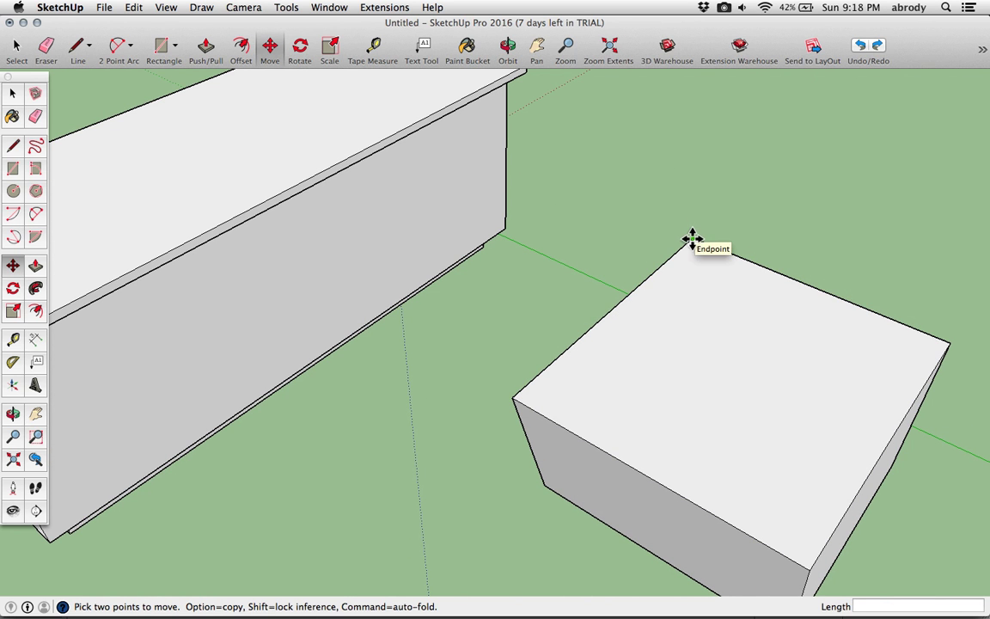
pyautogui.moveTo(677, 195); pyautogui.dragTo(667, 168)
pyautogui.moveTo(664, 172); pyautogui.dragTo(798, 139, button='middle')
pyautogui.moveTo(644, 305); pyautogui.dragTo(590, 198, button='middle')
pyautogui.moveTo(533, 182); pyautogui.dragTo(630, 111)
pyautogui.moveTo(641, 200); pyautogui.dragTo(740, 316, button='middle')
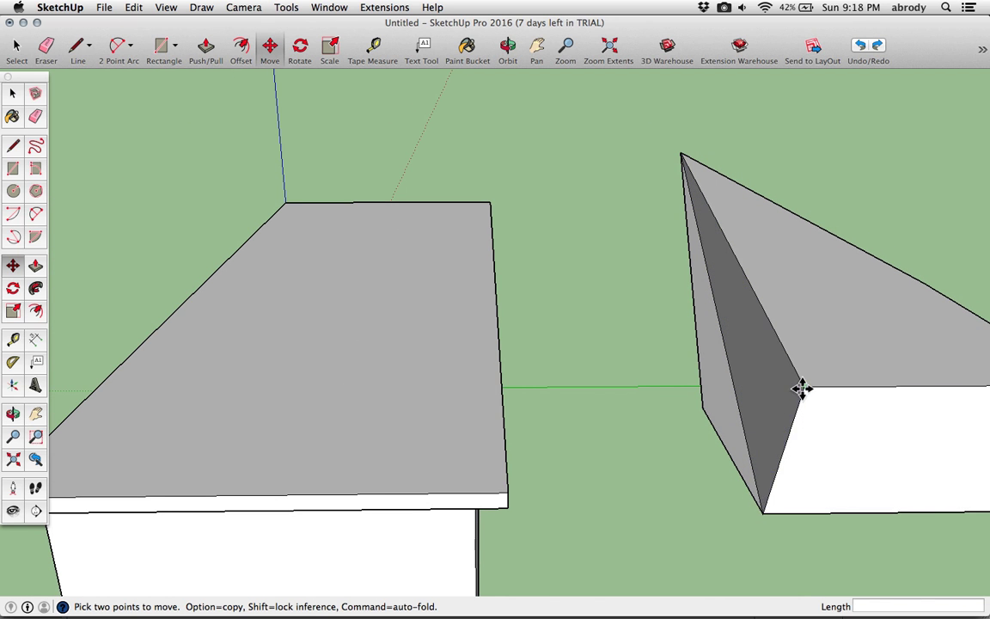
# - Shift one upper corner of the distorted box along the green axis, then move one of its lower corners
pyautogui.moveTo(765, 393); pyautogui.dragTo(757, 389)
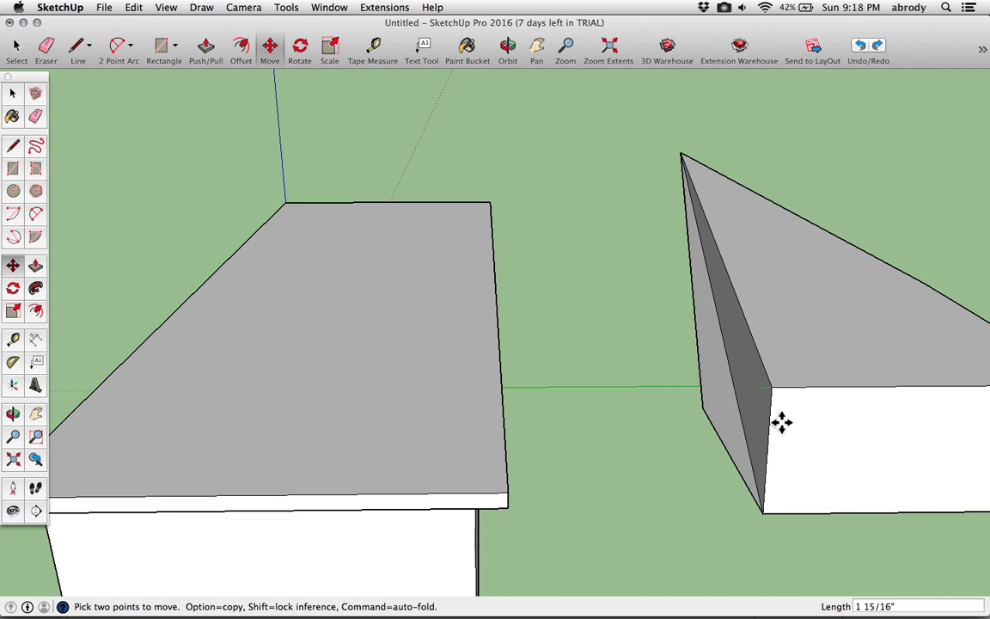
pyautogui.moveTo(788, 436); pyautogui.dragTo(780, 409)
pyautogui.moveTo(780, 409); pyautogui.dragTo(796, 435, button='middle')
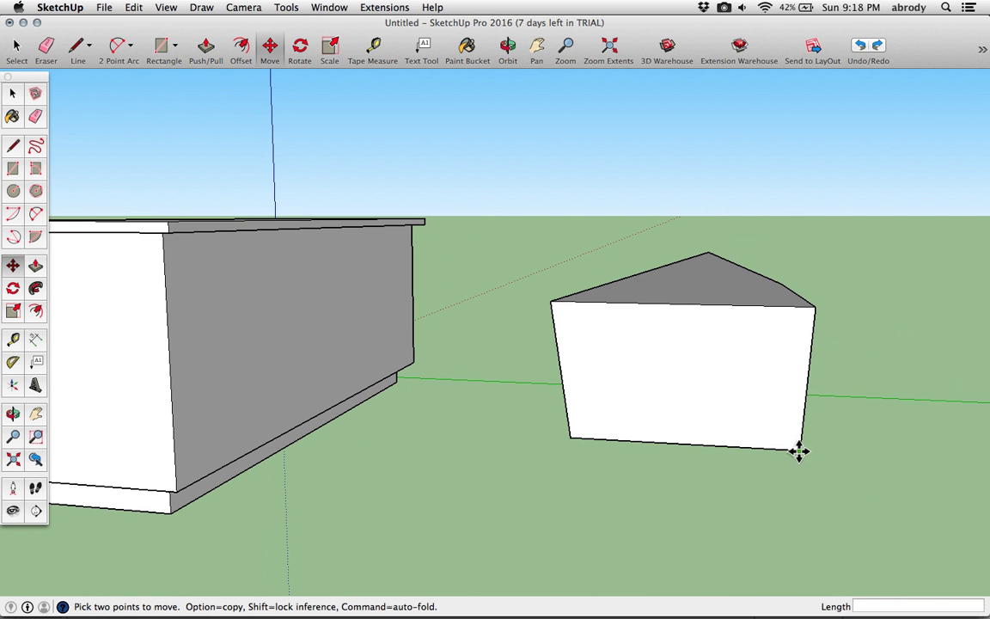
pyautogui.moveTo(763, 458); pyautogui.dragTo(692, 507)
# - Select all the connected geometry of the distorted box and delete it
pyautogui.moveTo(699, 492); pyautogui.dragTo(335, 585, button='middle')
pyautogui.scroll(-3, 398, 495)
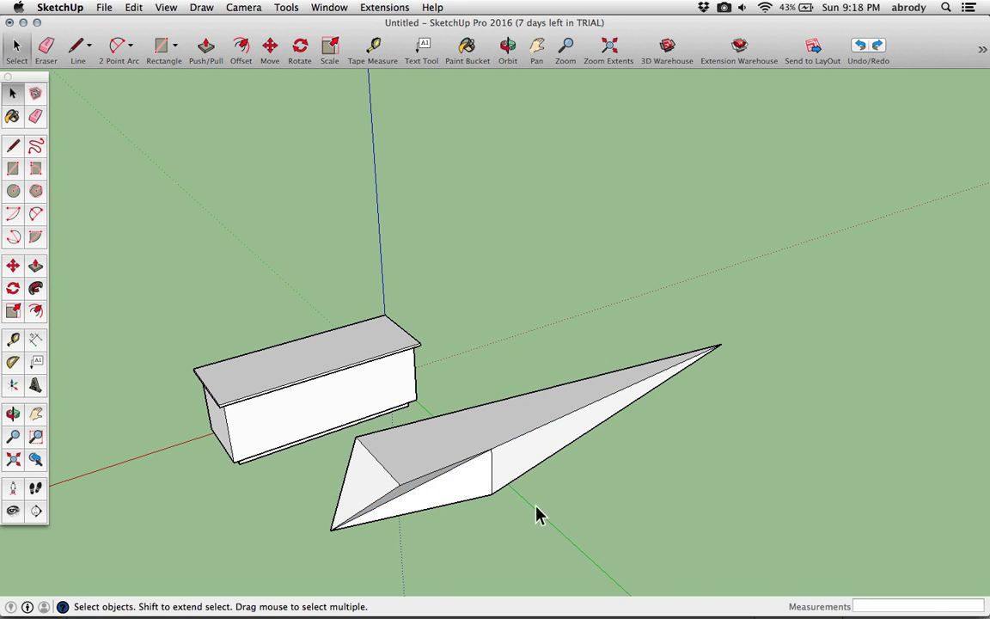
pyautogui.tripleClick(527, 462)
pyautogui.press('Delete')
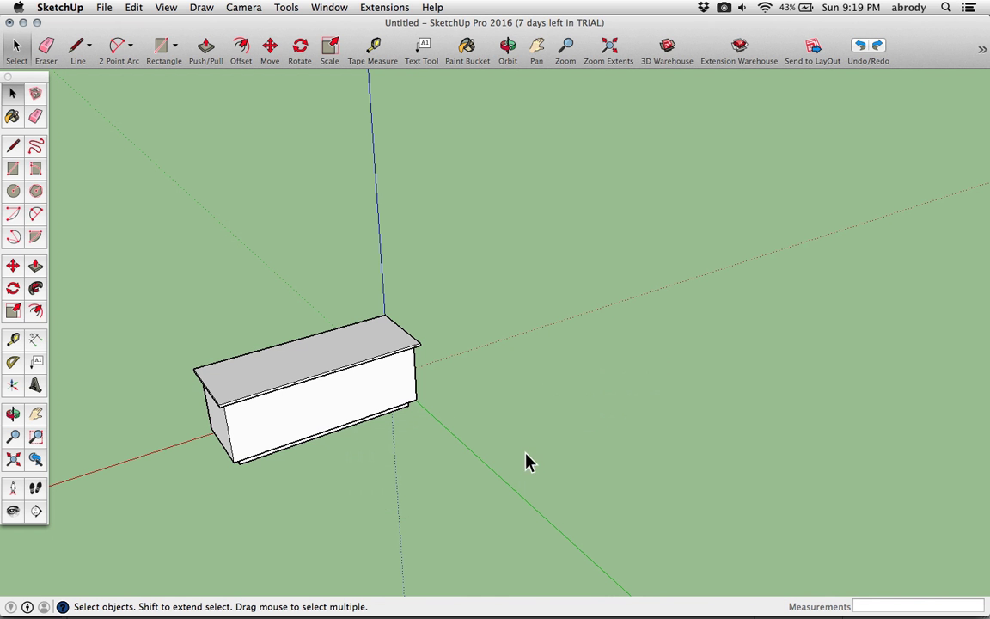
# - Draw a tall, narrow rectangle on the counter's long front face, near the end closest to the origin
pyautogui.moveTo(369, 427); pyautogui.dragTo(802, 399, button='middle')
pyautogui.scroll(1, 723, 399)
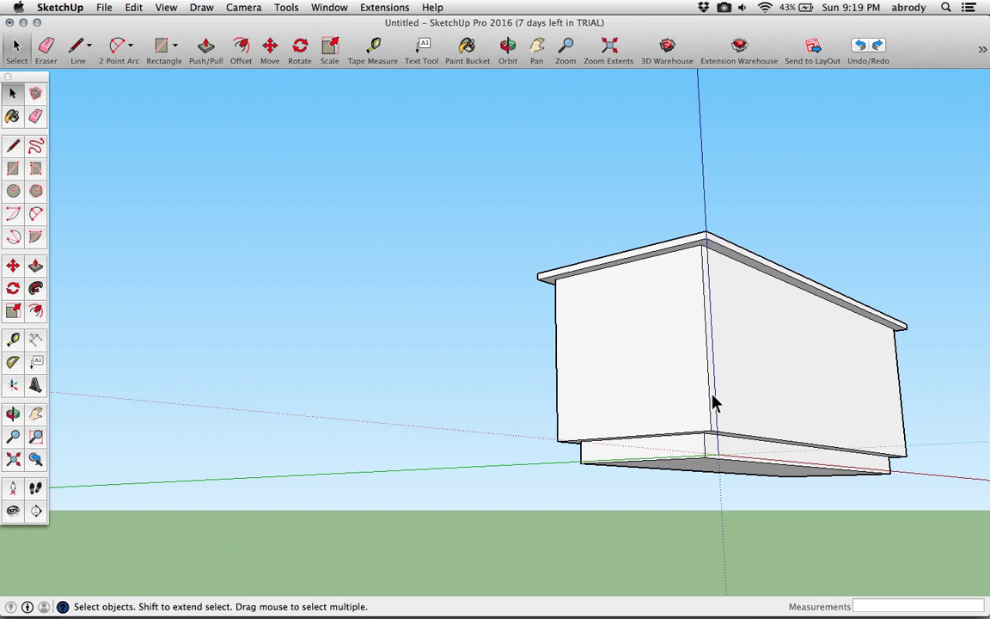
pyautogui.scroll(-3, 431, 420)
pyautogui.moveTo(557, 364); pyautogui.dragTo(175, 534, button='middle')
pyautogui.scroll(5, 516, 300)
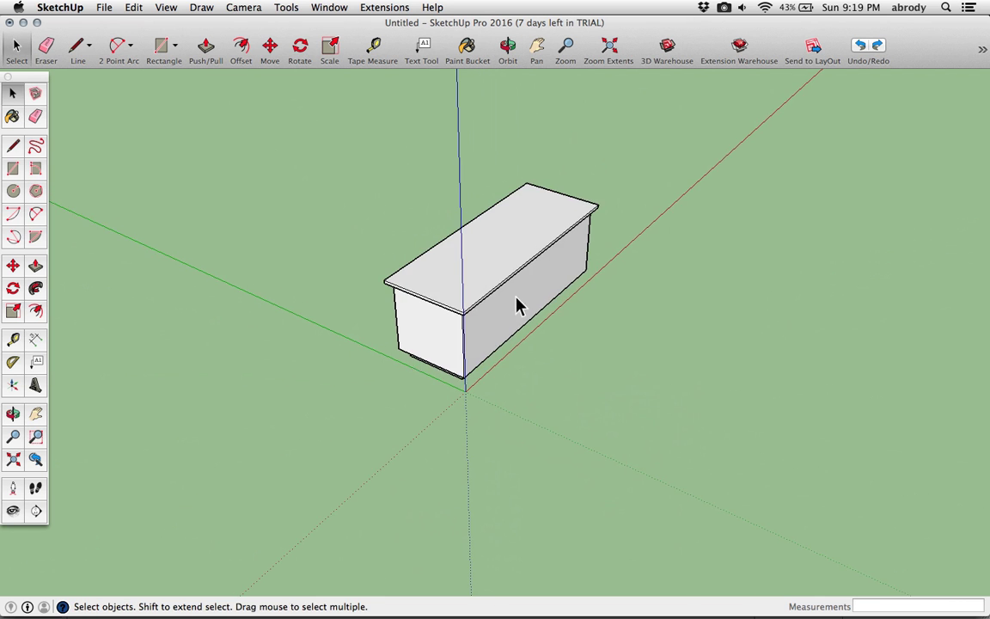
pyautogui.moveTo(482, 333); pyautogui.dragTo(84, 182, button='middle')
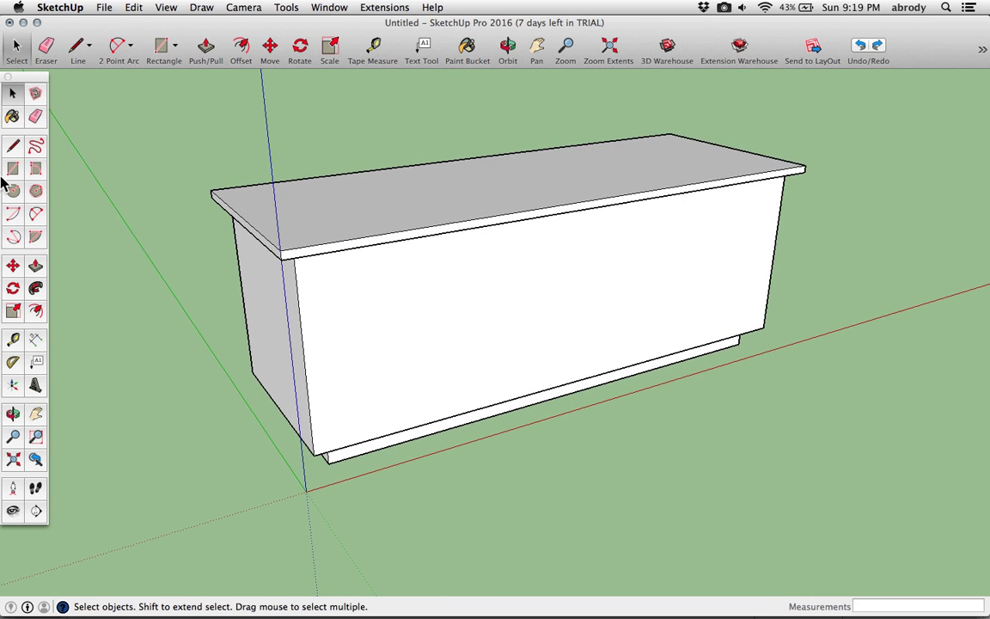
pyautogui.moveTo(273, 246); pyautogui.dragTo(292, 225, button='middle')
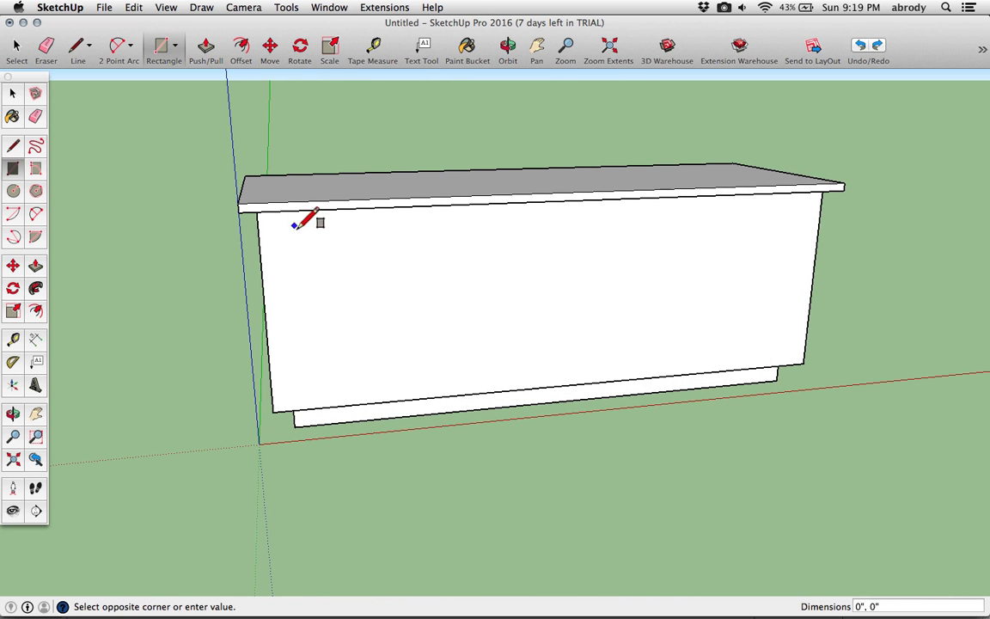
pyautogui.click(363, 379)
pyautogui.moveTo(325, 331); pyautogui.dragTo(435, 323, button='middle')
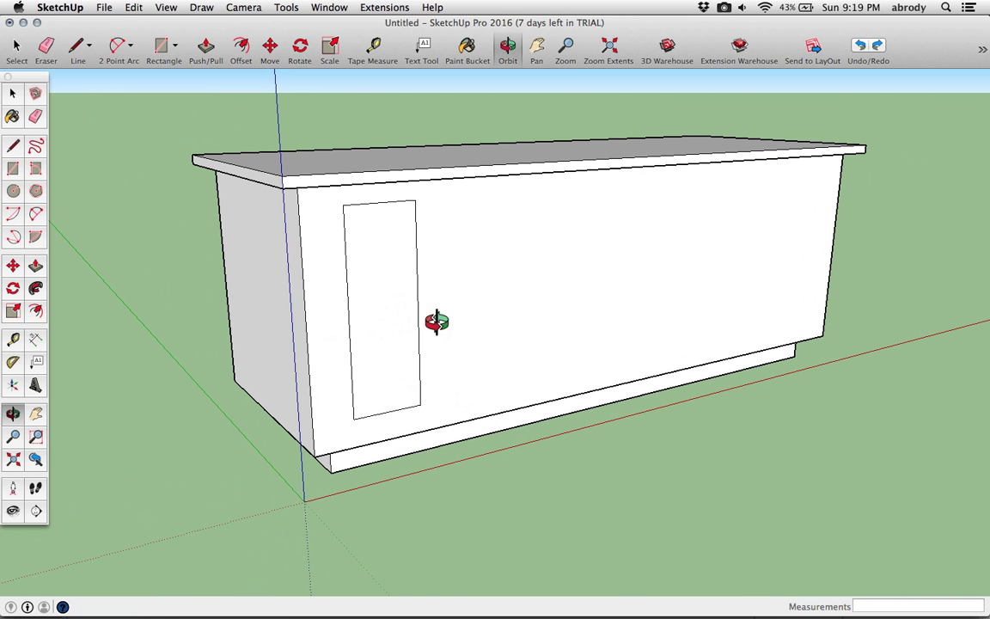
# - Push the tall rectangle about 4 13/16" into the counter, then about 1 3/8" deeper to form a recess
pyautogui.press('p')
pyautogui.click(389, 297)
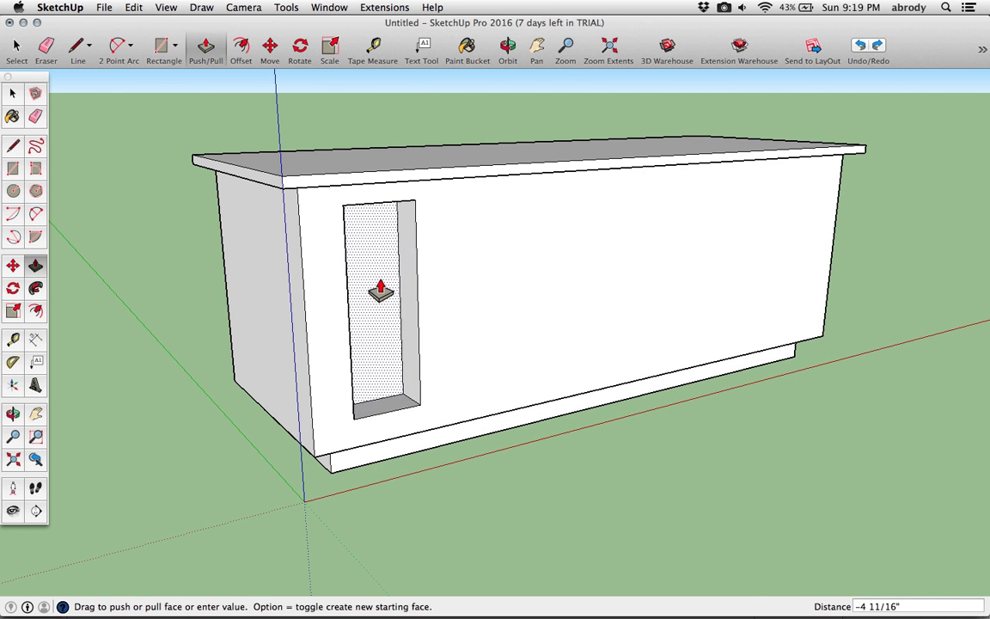
pyautogui.click(386, 305)
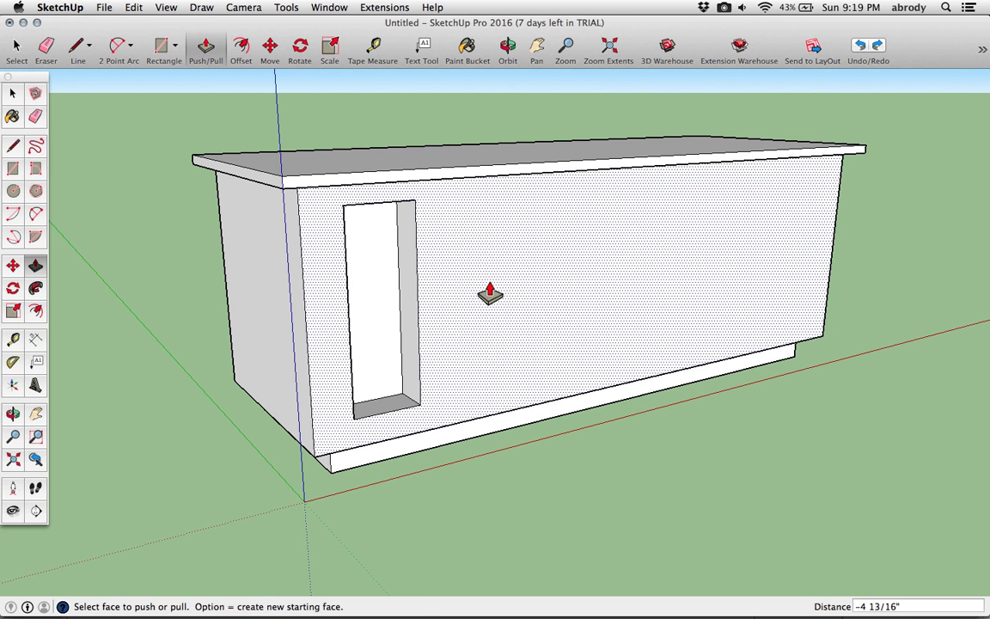
pyautogui.click(371, 327)
pyautogui.click(366, 323)
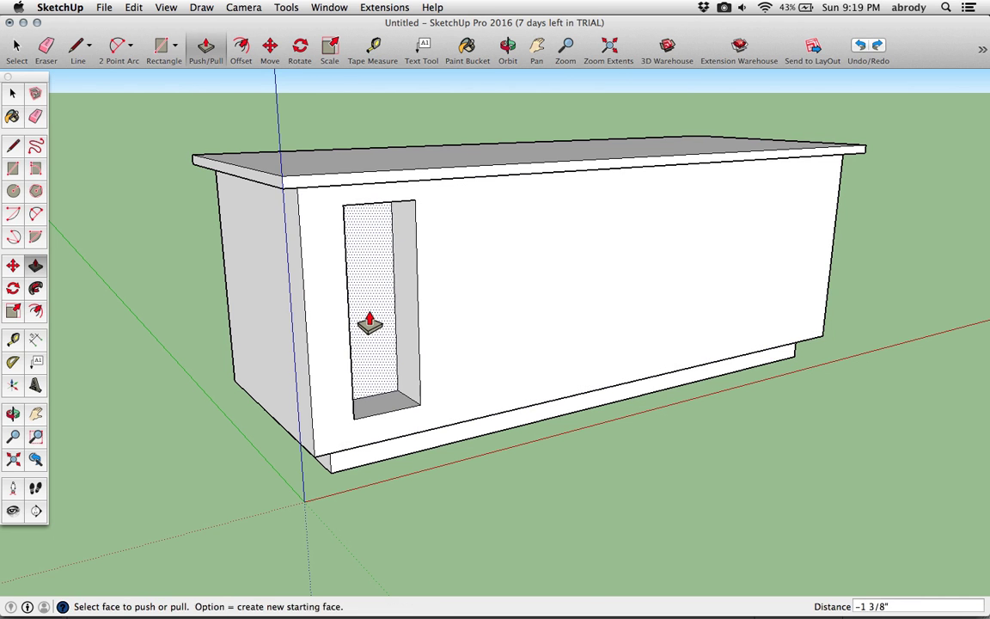
# - Select the whole recess and make it a component named Shelf that cuts an opening
pyautogui.moveTo(409, 309); pyautogui.dragTo(418, 281, button='middle')
pyautogui.moveTo(370, 305); pyautogui.dragTo(389, 371, button='middle')
pyautogui.press('space')
pyautogui.moveTo(300, 138); pyautogui.dragTo(425, 429)
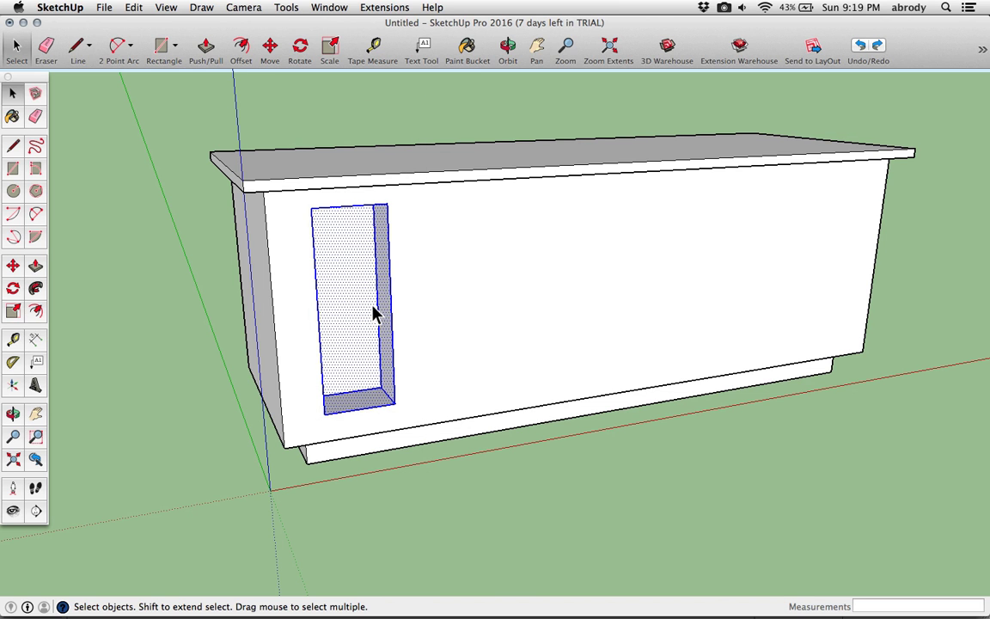
pyautogui.moveTo(357, 307); pyautogui.dragTo(306, 281, button='middle')
pyautogui.rightClick(307, 282)
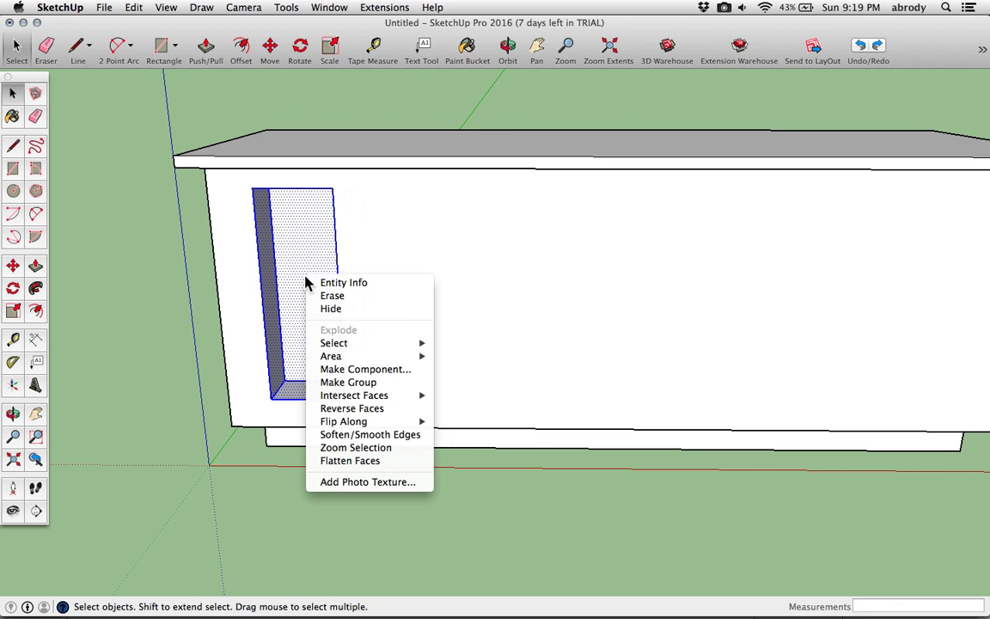
pyautogui.click(345, 369)
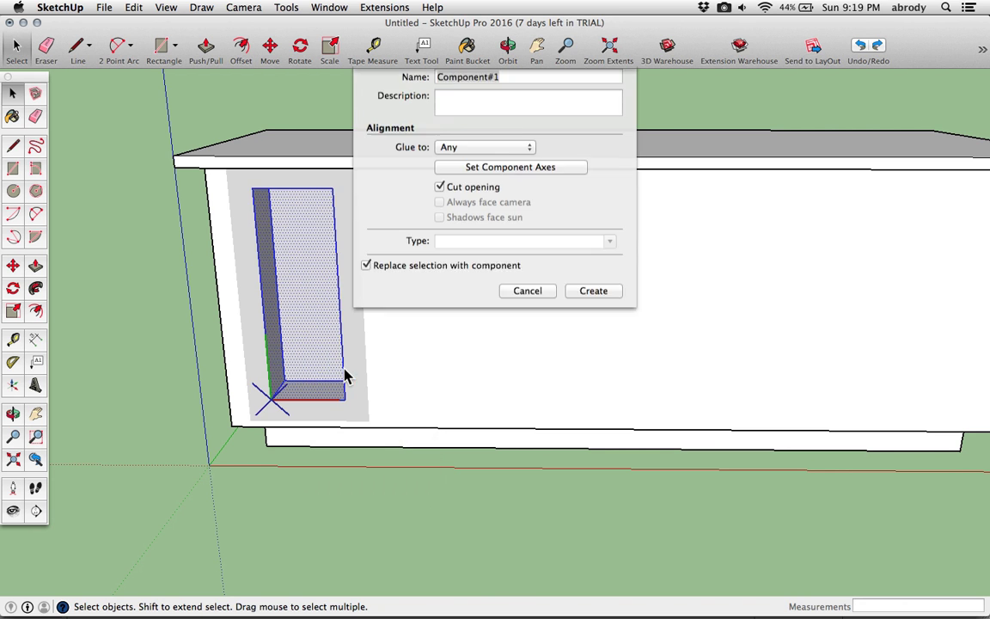
pyautogui.write('Shelf')
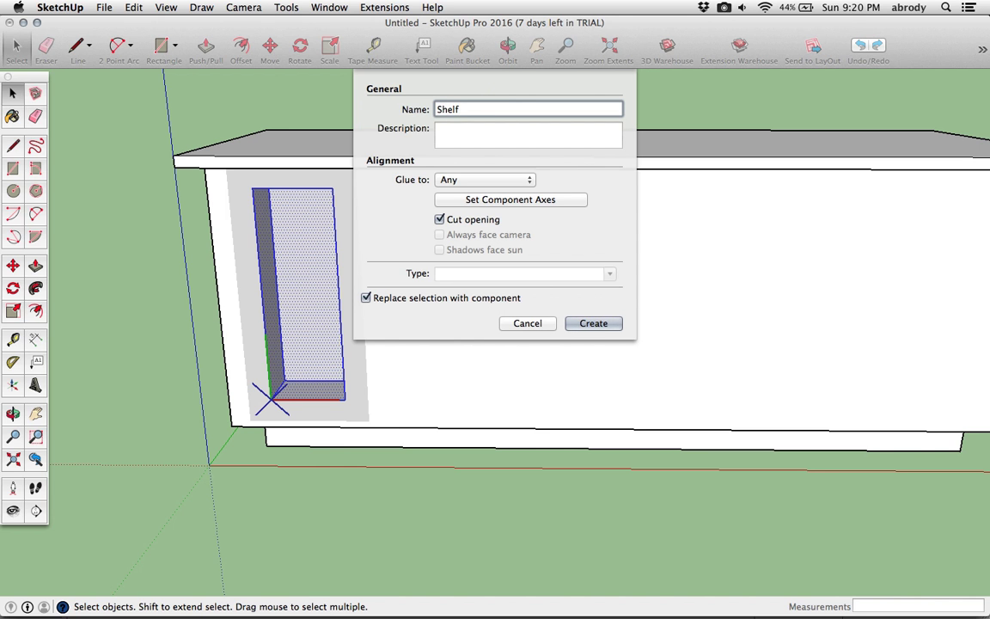
pyautogui.press('Return')
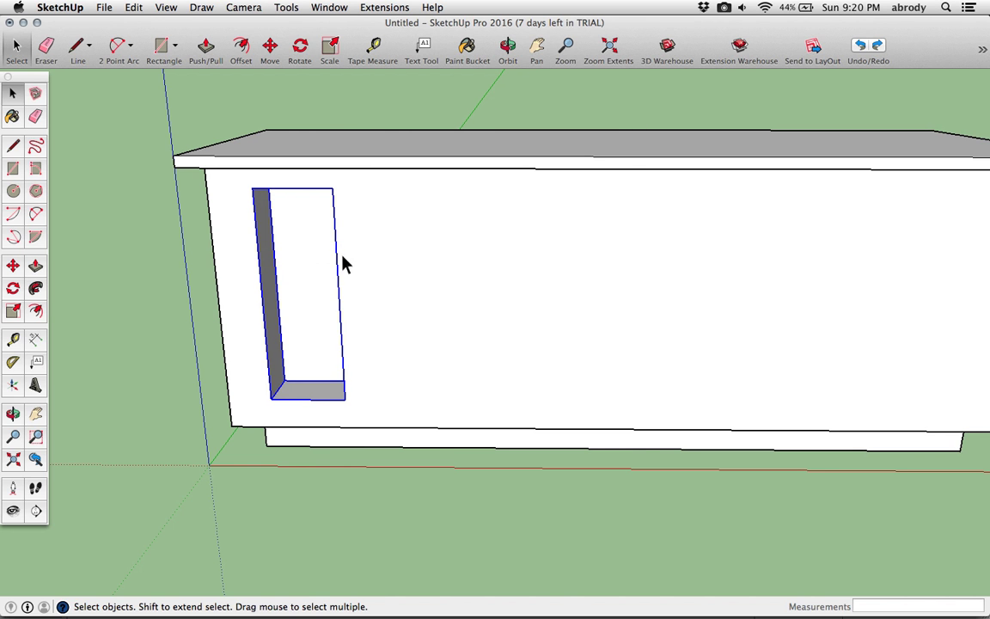
# - Copy the Shelf component to the far end of the front face and divide the spacing by 5 (/5) to array evenly spaced copies
pyautogui.press('m')
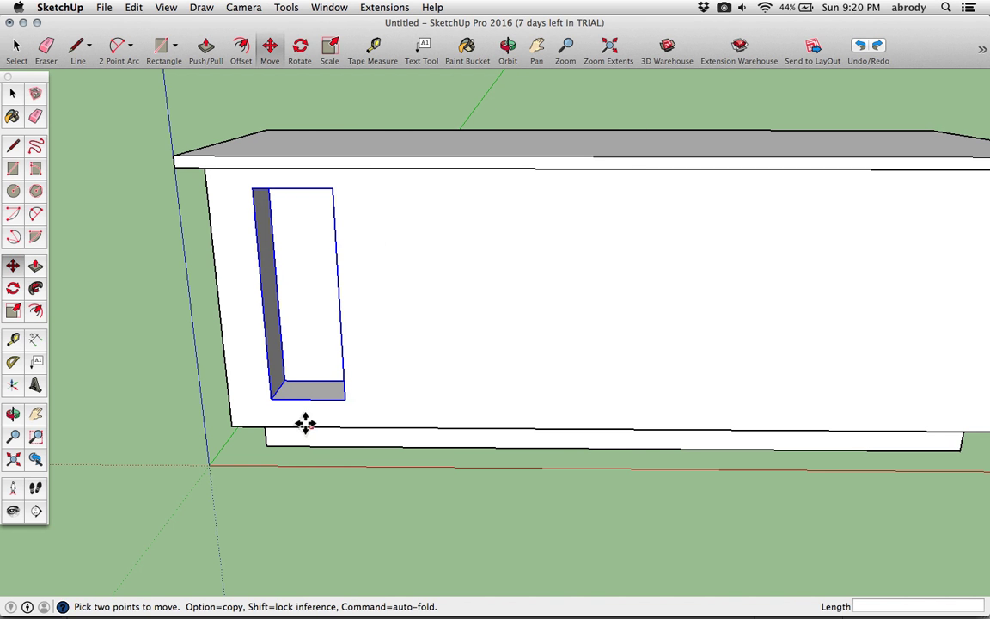
pyautogui.scroll(-3, 349, 399)
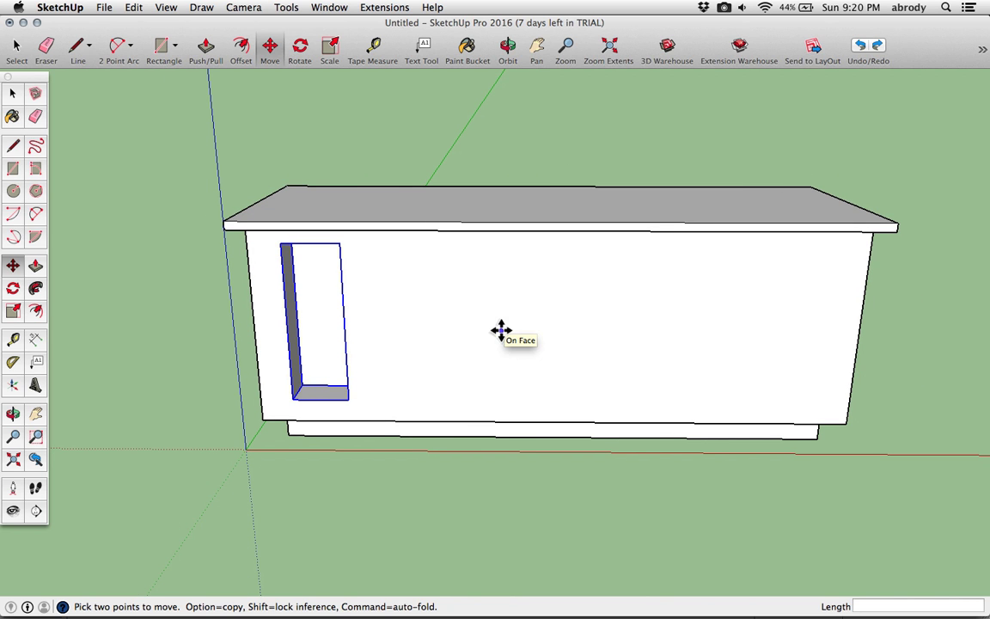
pyautogui.press('alt')
pyautogui.click(349, 400)
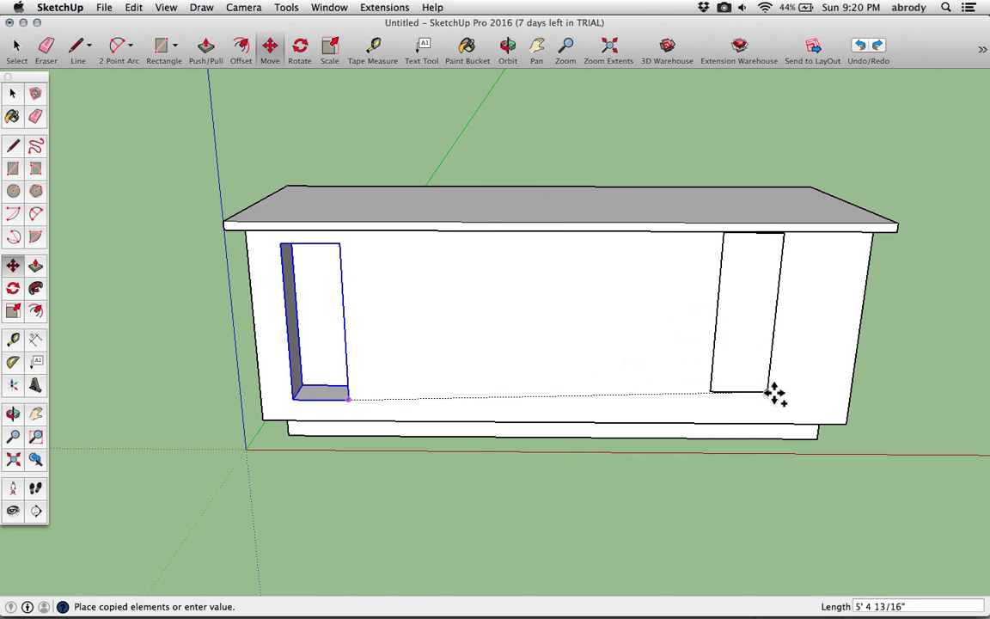
pyautogui.click(822, 404)
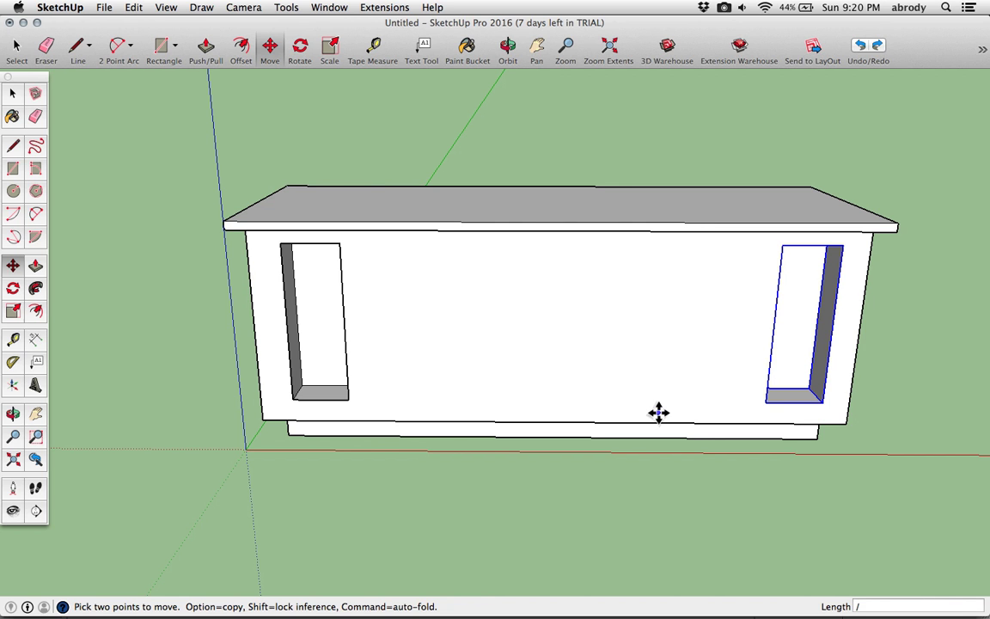
pyautogui.press('Return')
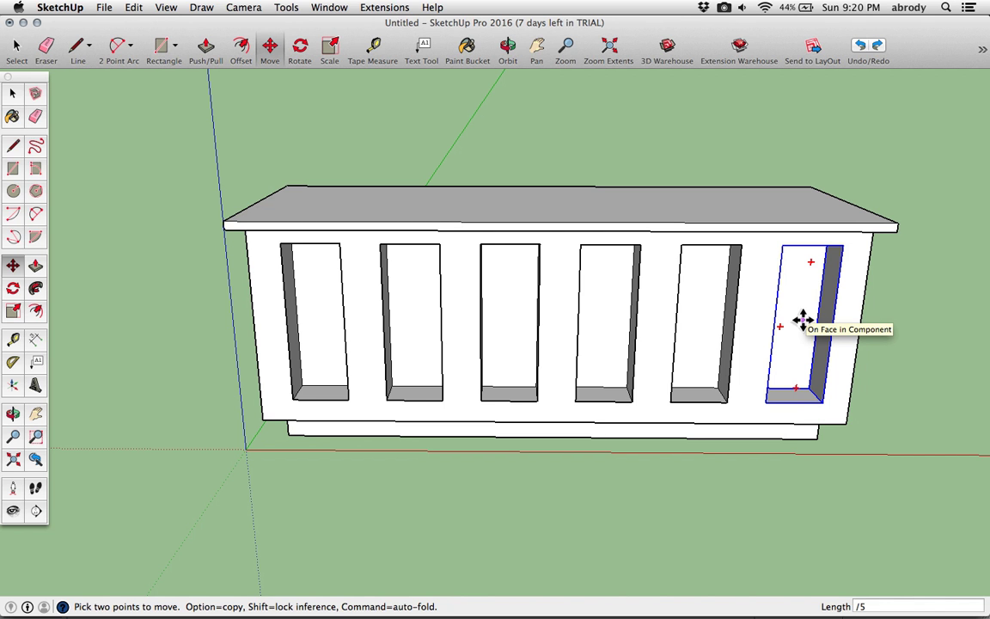
# - Change the Shelf component array to divide the spacing by 7 (/7)
pyautogui.write('7')
pyautogui.press('Return')
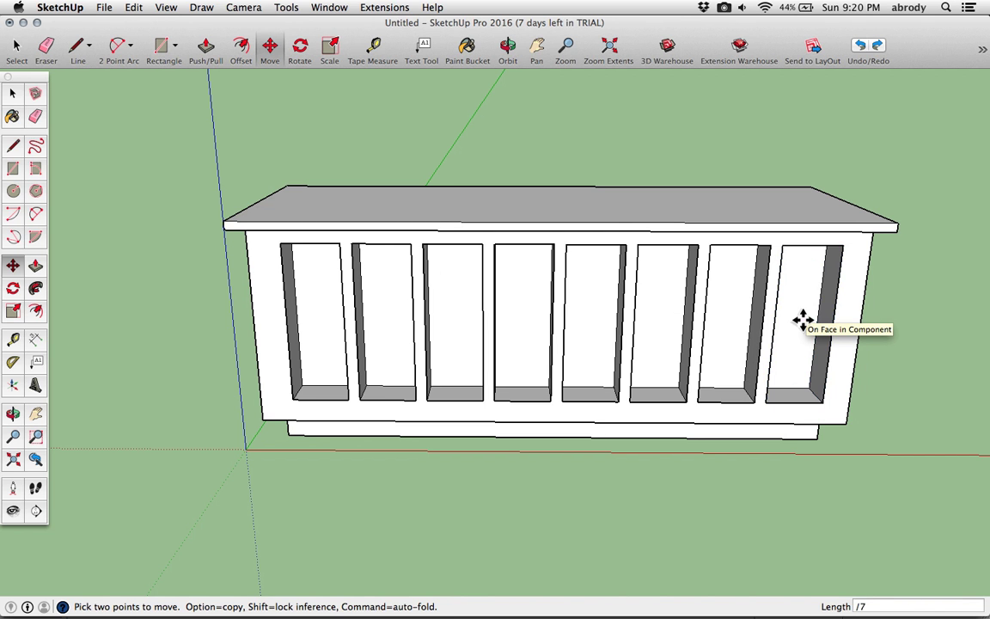
pyautogui.press('space')
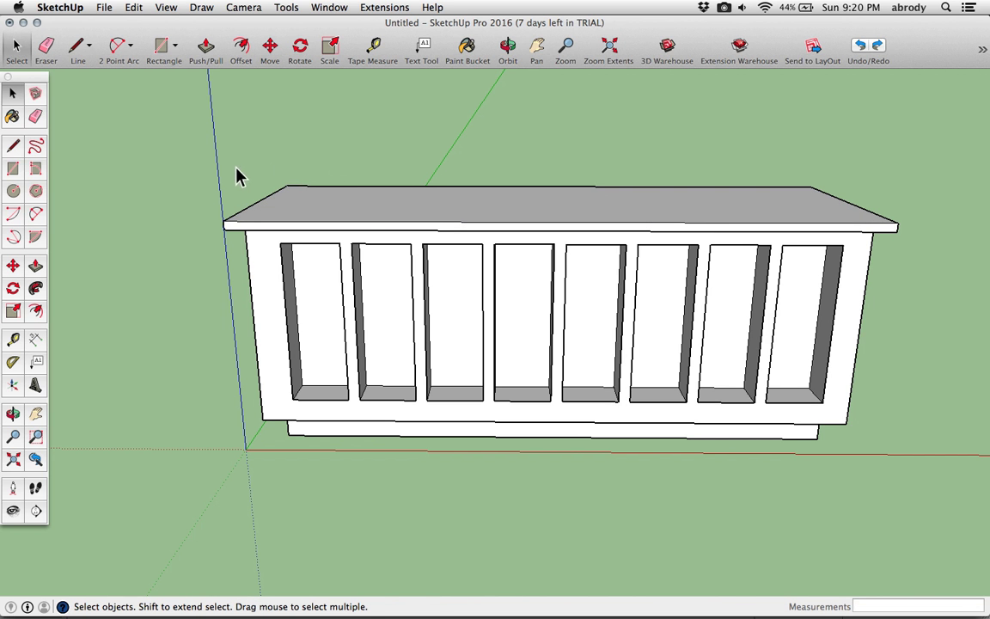
pyautogui.moveTo(196, 329); pyautogui.dragTo(262, 288, button='middle')
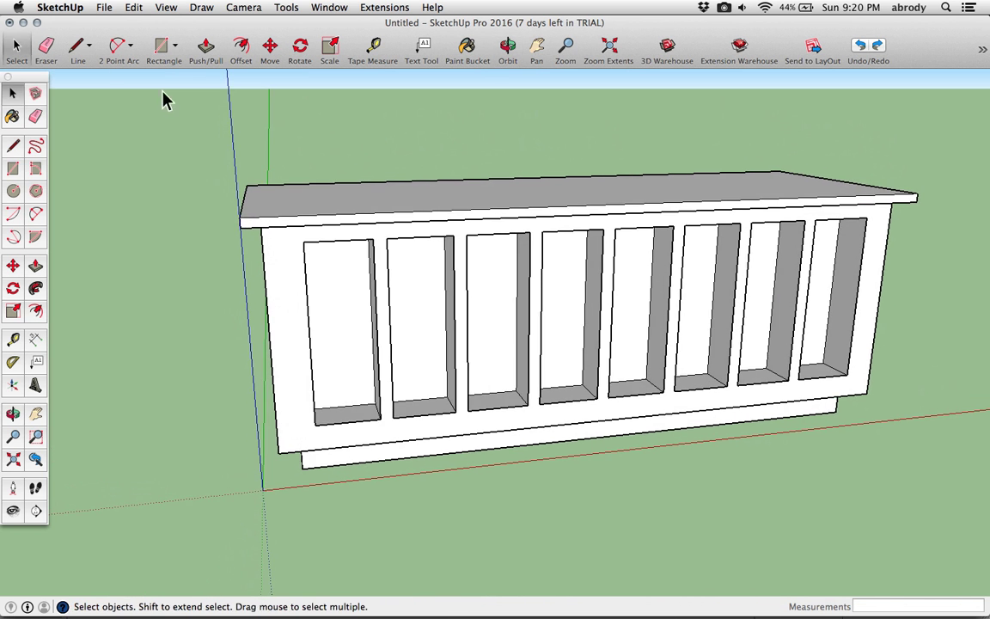
pyautogui.click(78, 50)
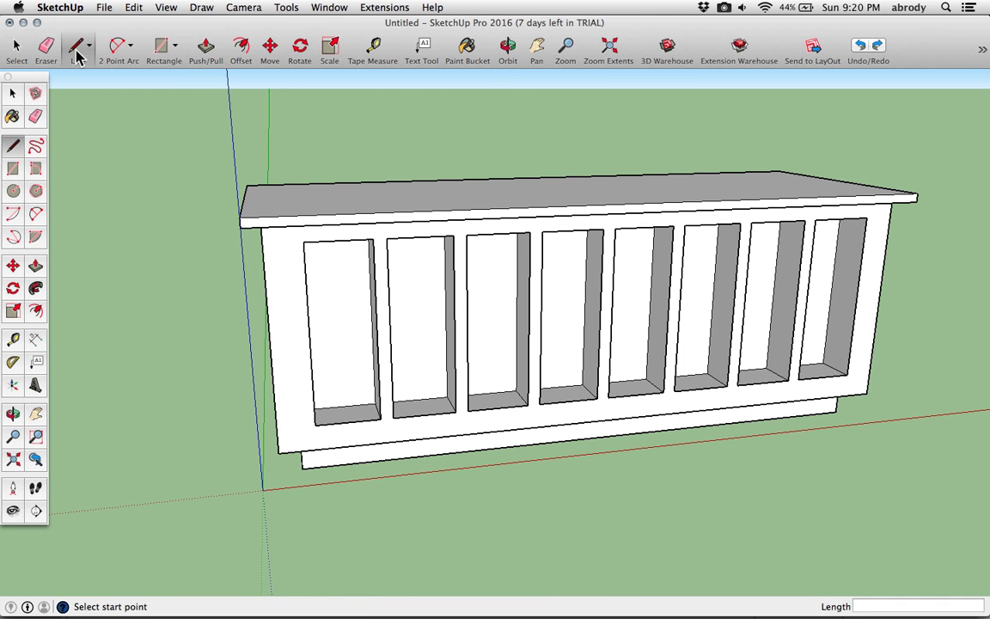
pyautogui.click(161, 48)
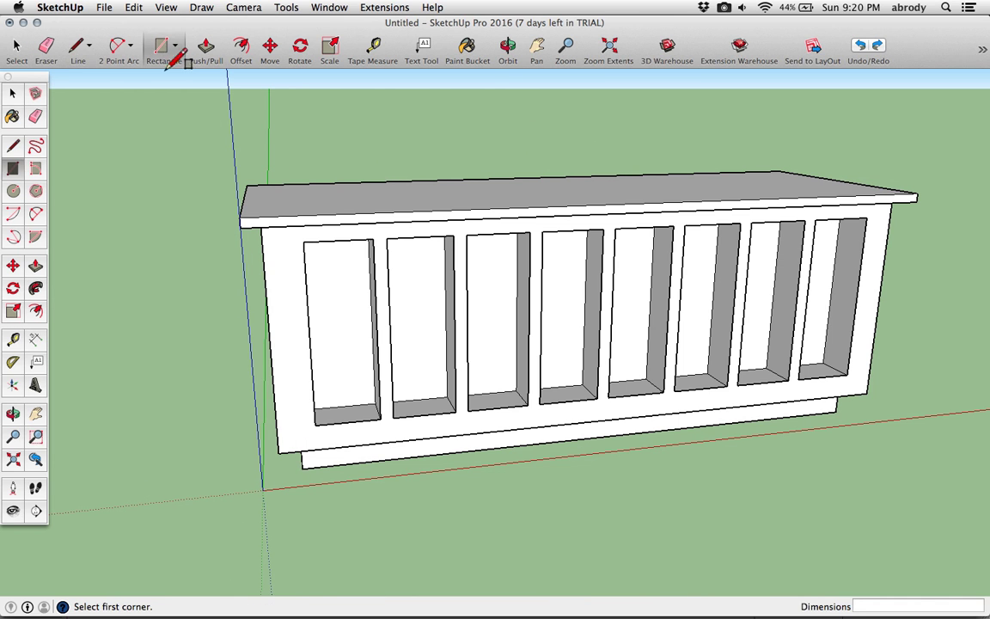
pyautogui.click(270, 49)
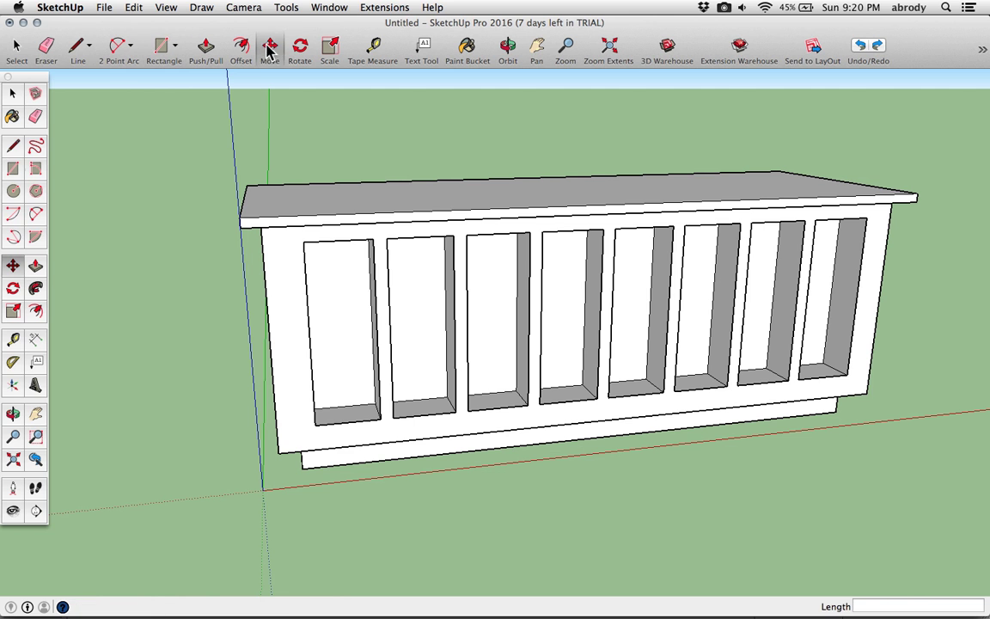
pyautogui.press('space')
pyautogui.click(289, 294)
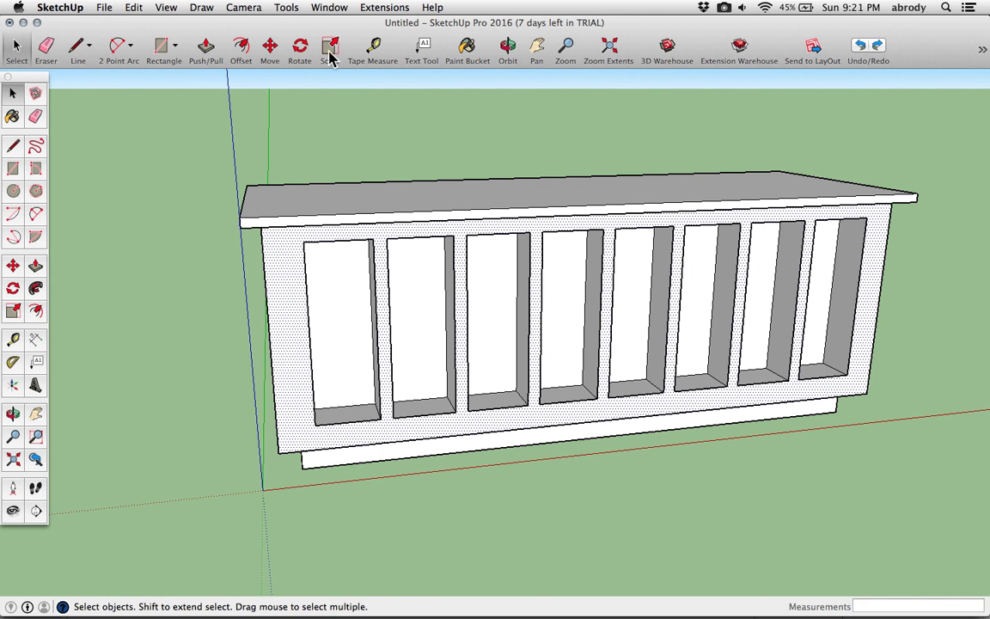
pyautogui.click(270, 49)
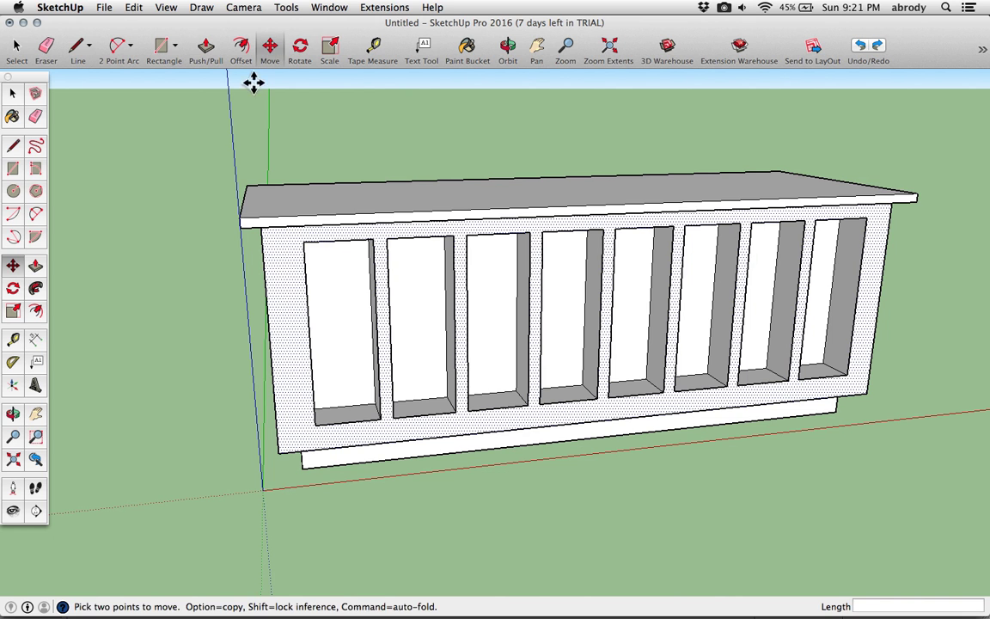
pyautogui.press('space')
pyautogui.click(166, 177)
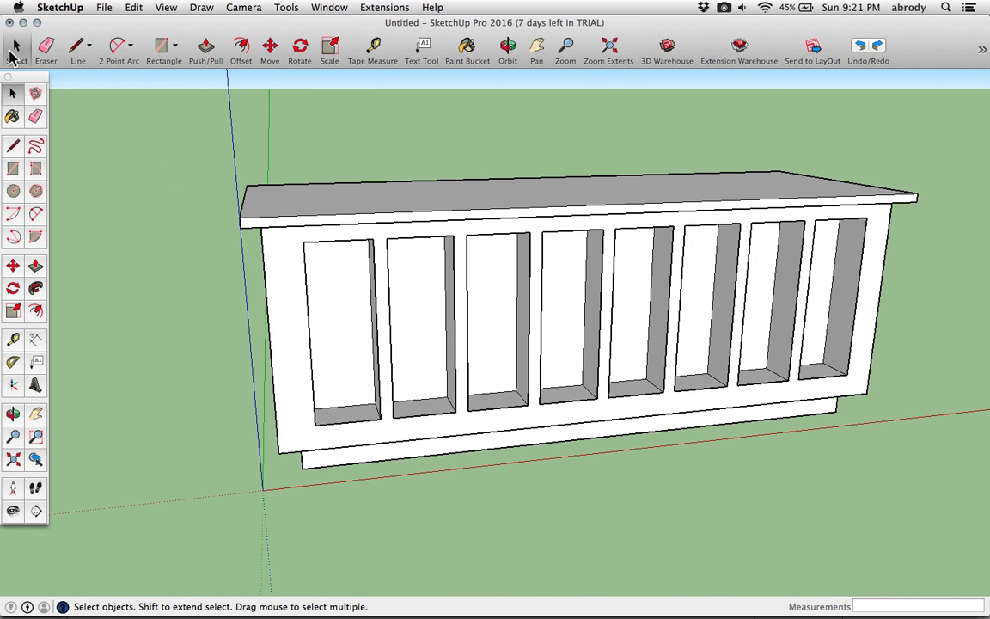
# - Select the countertop's top face, add the counter's front face to the selection, and clear the selection
pyautogui.click(315, 203)
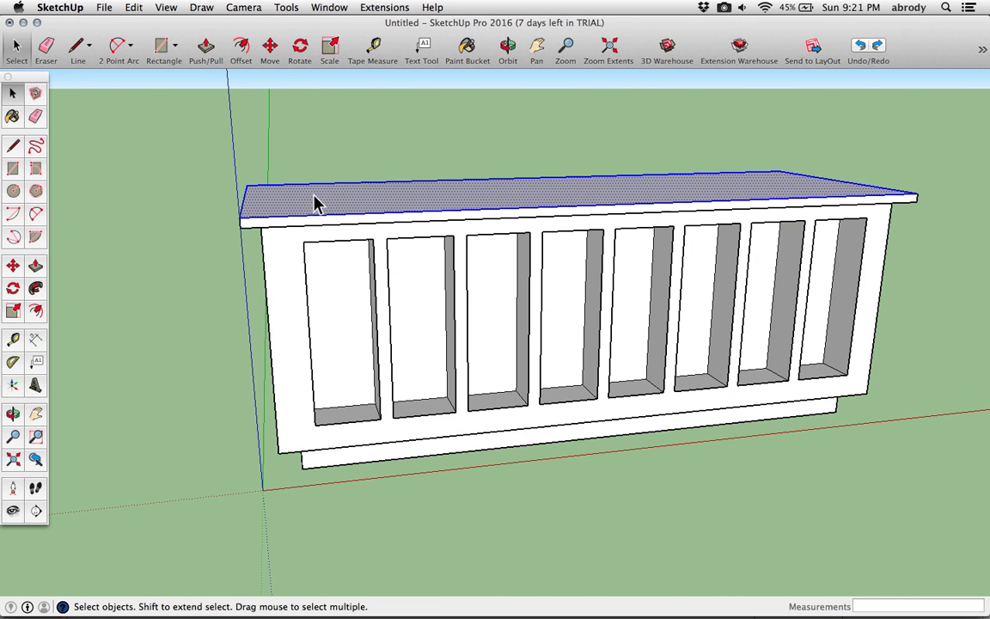
pyautogui.keyDown('shift'); pyautogui.click(285, 294); pyautogui.keyUp('shift')
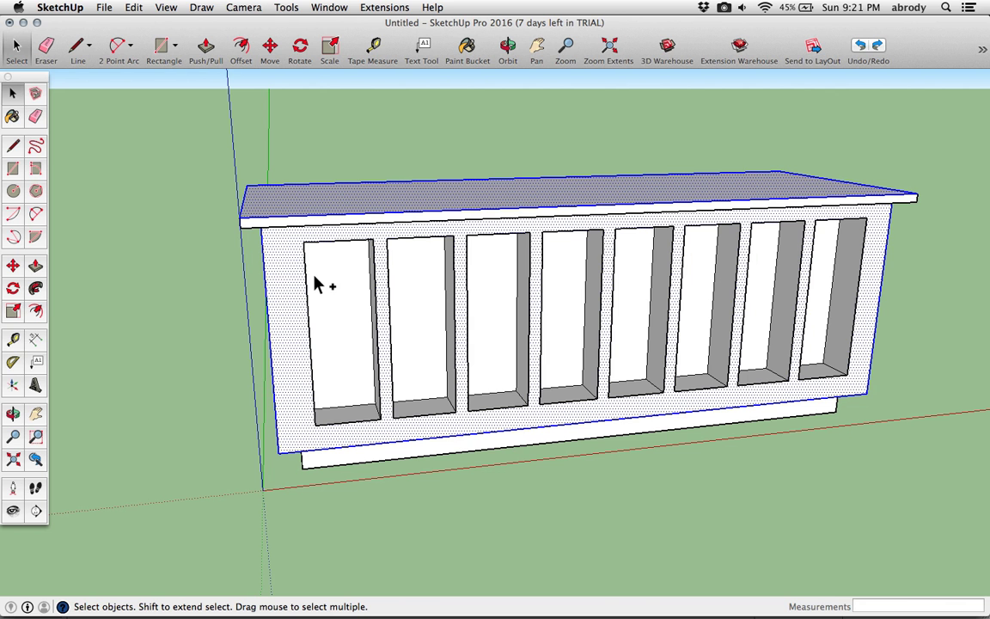
pyautogui.keyDown('alt'); pyautogui.click(337, 291); pyautogui.keyUp('alt')
pyautogui.moveTo(361, 258); pyautogui.dragTo(267, 244, button='middle')
pyautogui.click(231, 210)
# - Draw a rectangle about 2' wide on the counter's plain back face, from its lower edge up to the countertop's underside
pyautogui.moveTo(442, 256); pyautogui.dragTo(382, 211, button='middle')
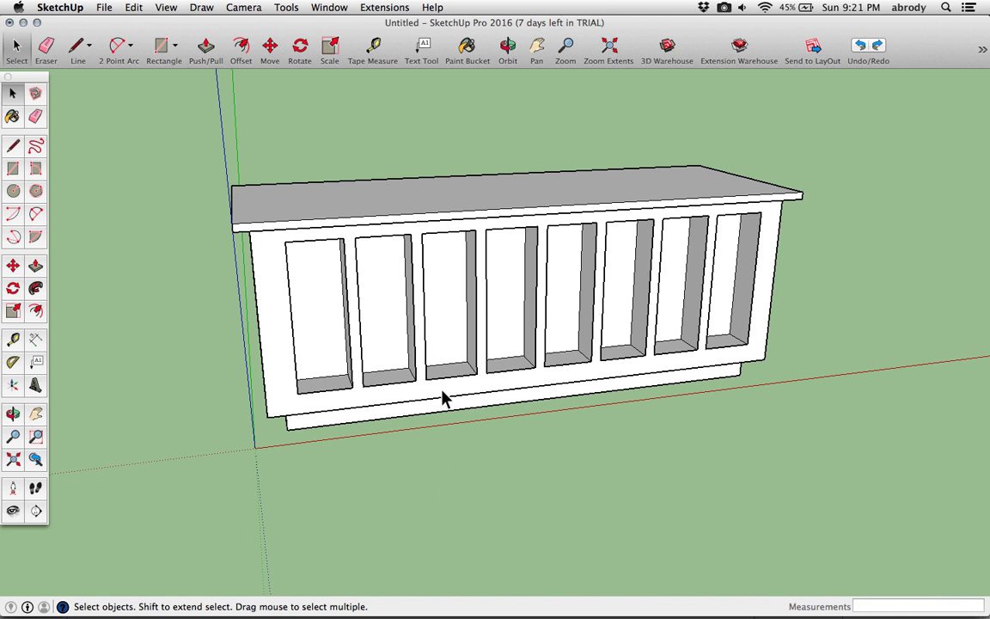
pyautogui.scroll(2, 445, 398)
pyautogui.moveTo(431, 396); pyautogui.dragTo(419, 367, button='middle')
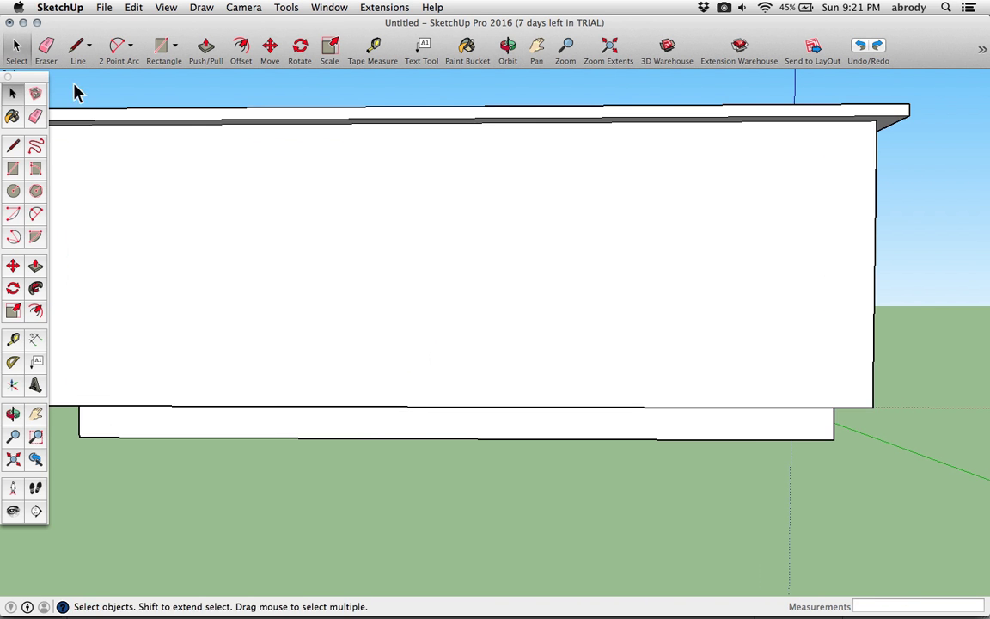
pyautogui.click(13, 170)
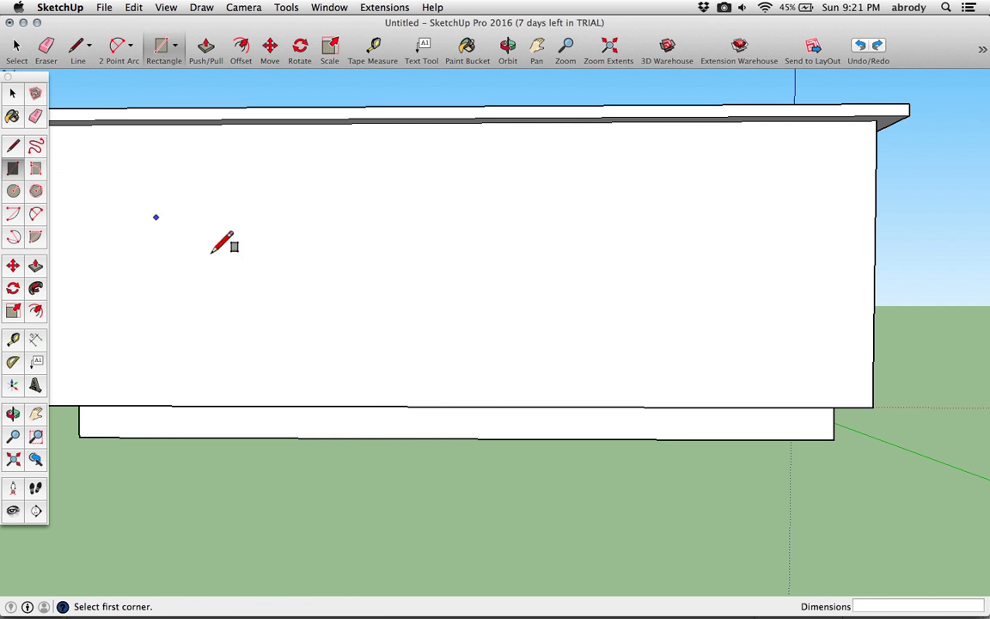
pyautogui.click(330, 406)
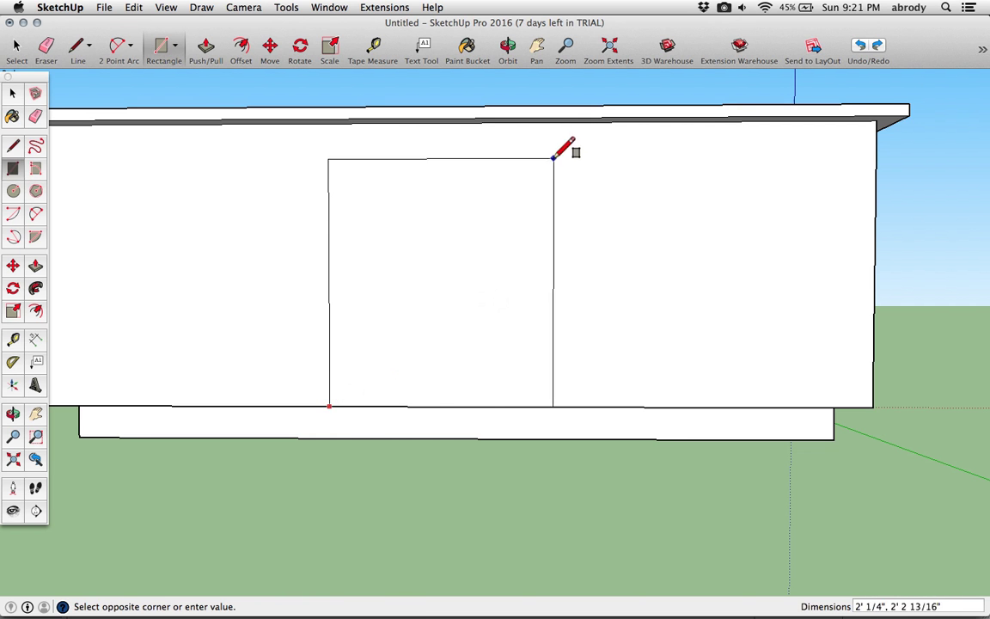
pyautogui.click(565, 121)
# - Push the rectangle on the back face 3" into the counter
pyautogui.moveTo(481, 255); pyautogui.dragTo(537, 270, button='middle')
pyautogui.moveTo(499, 223); pyautogui.dragTo(343, 281, button='middle')
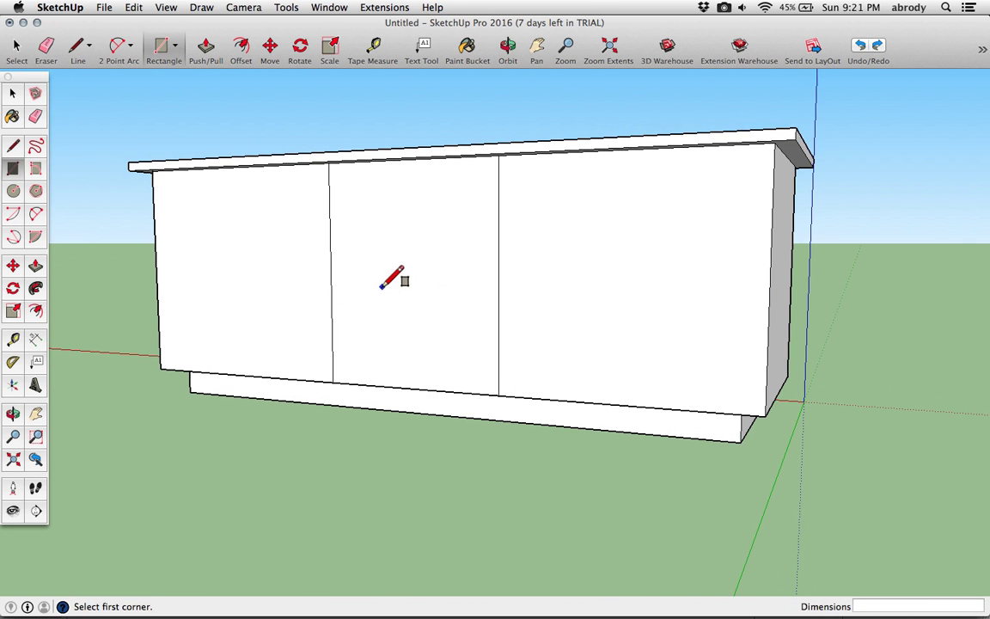
pyautogui.press('p')
pyautogui.click(412, 290)
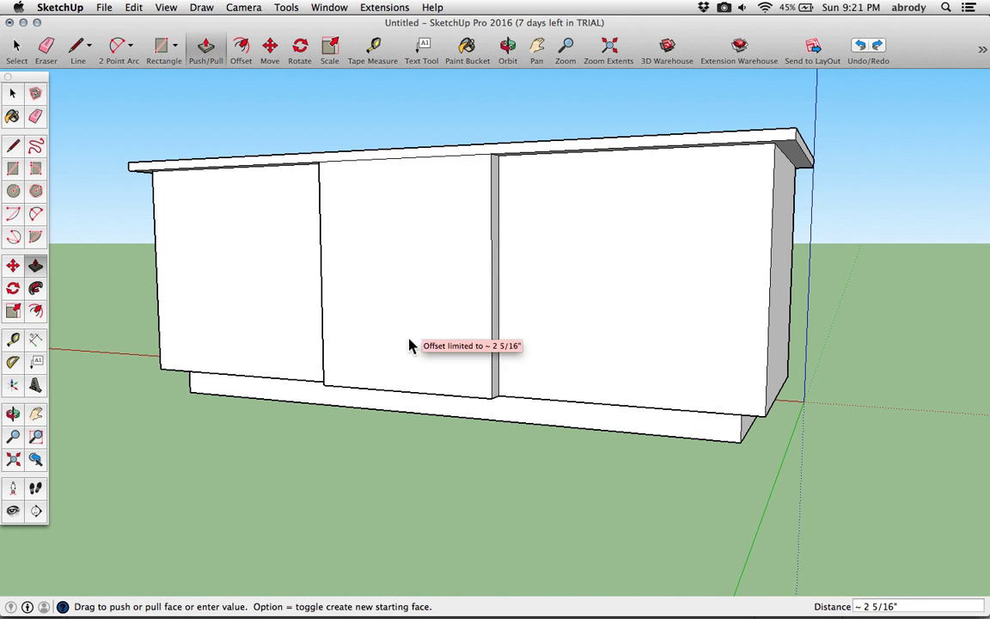
pyautogui.click(453, 341)
# - Draw two 4" lines down the toe kick face from the lower corners of the back recess
pyautogui.scroll(5, 447, 414)
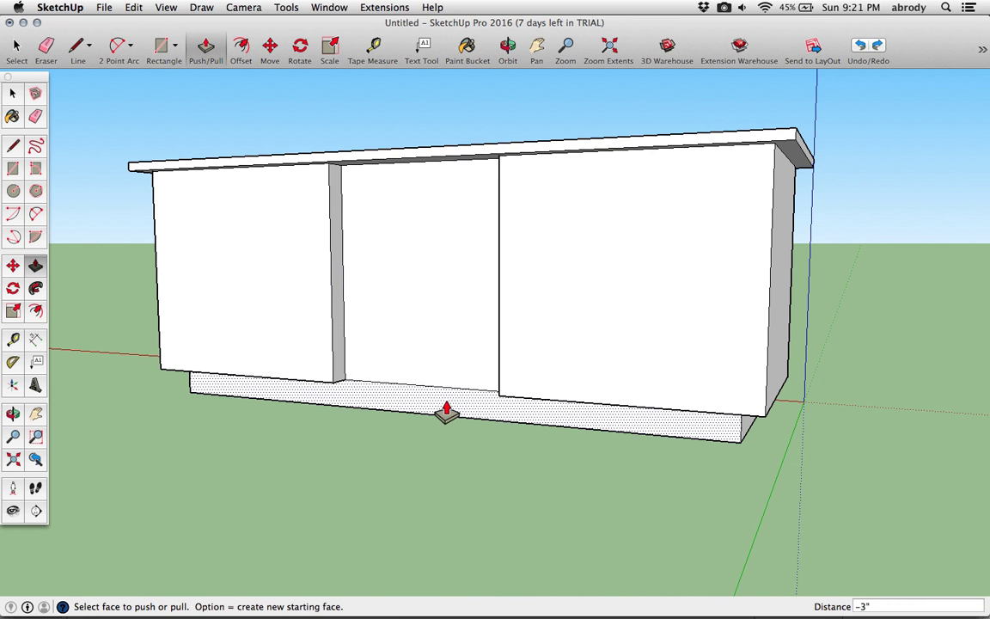
pyautogui.moveTo(444, 413); pyautogui.dragTo(144, 136, button='middle')
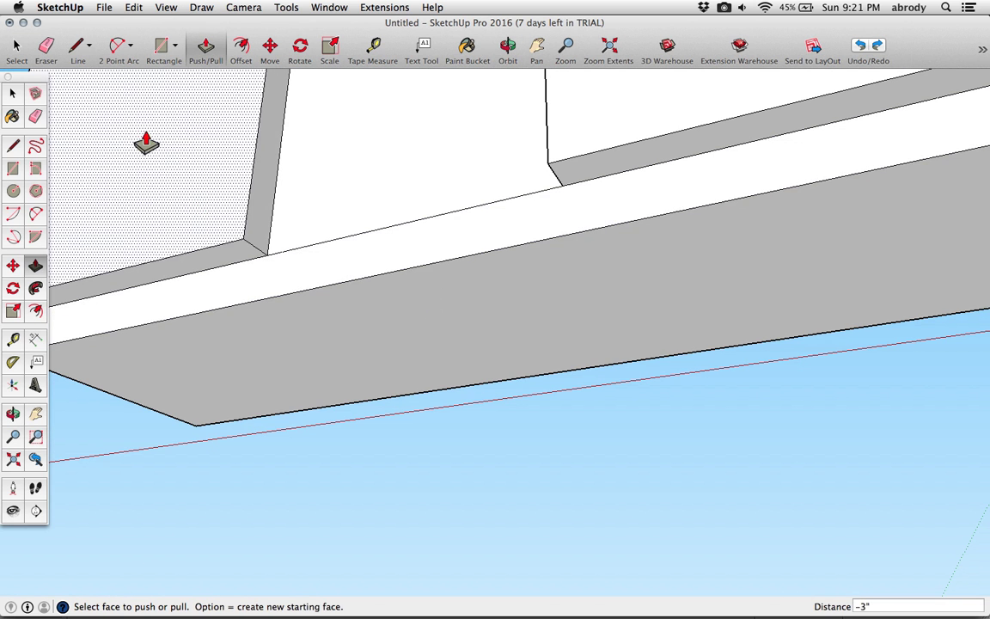
pyautogui.click(13, 146)
pyautogui.click(258, 262)
pyautogui.click(264, 299)
pyautogui.click(561, 185)
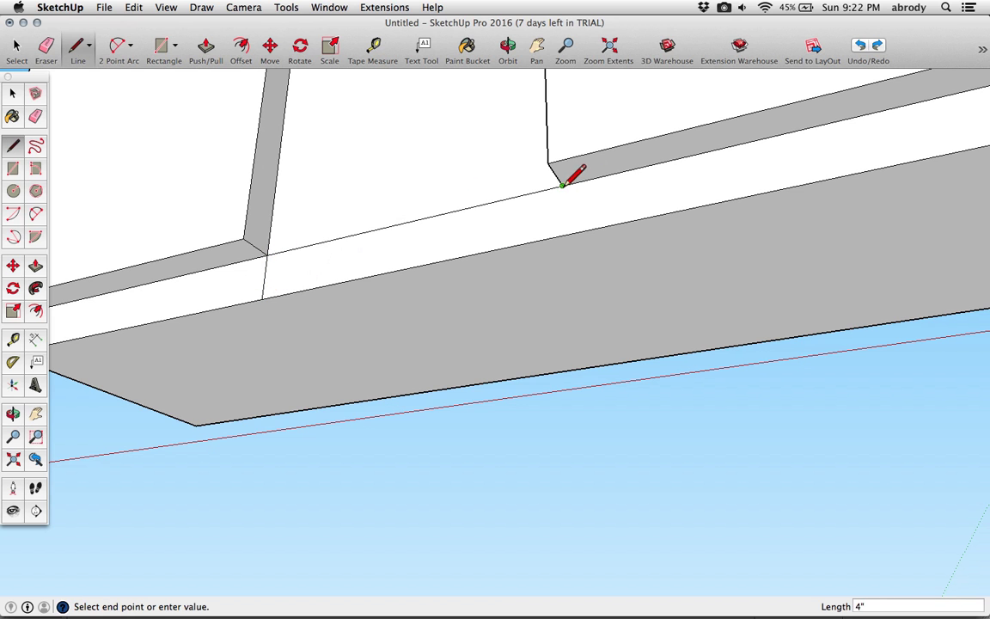
pyautogui.click(563, 233)
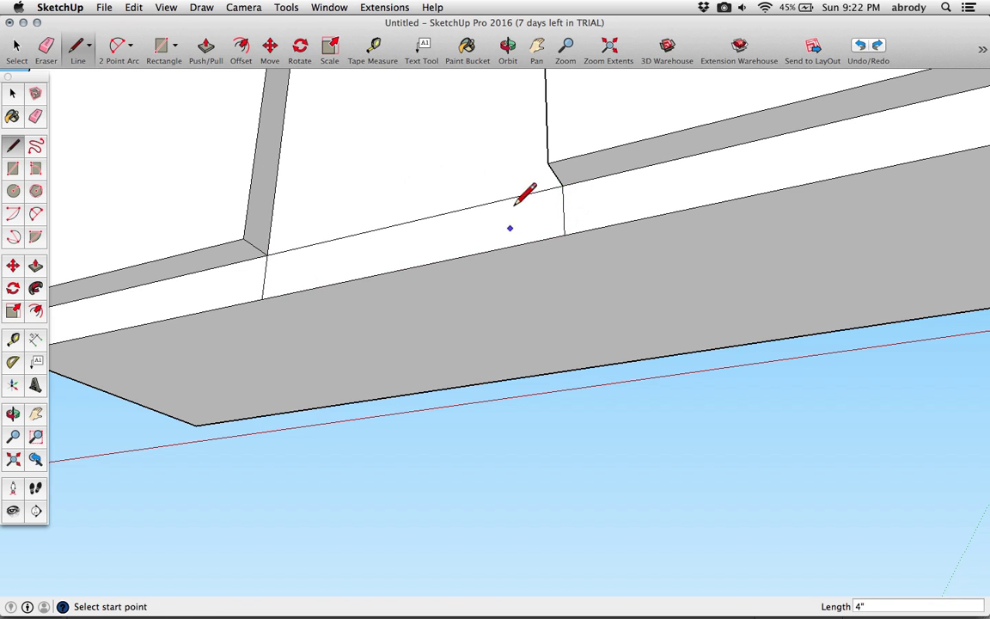
# - Erase the edge between the back recess and the toe kick section, and push/pull the merged face
pyautogui.click(33, 119)
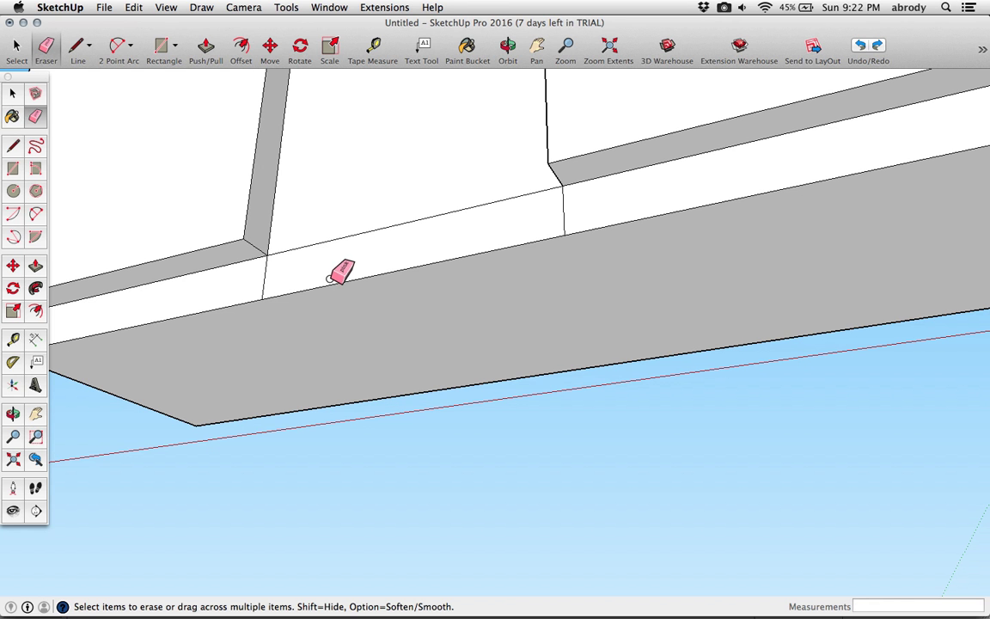
pyautogui.click(350, 236)
pyautogui.moveTo(357, 222)
pyautogui.mouseDown(button='middle')
pyautogui.moveTo(375, 212)
pyautogui.moveTo(332, 259)
pyautogui.moveTo(329, 275)
pyautogui.moveTo(345, 254)
pyautogui.moveTo(347, 303)
pyautogui.mouseUp(button='middle')
pyautogui.press('p')
pyautogui.moveTo(349, 276)
pyautogui.mouseDown()
pyautogui.moveTo(382, 315)
pyautogui.moveTo(382, 332)
pyautogui.mouseUp()
pyautogui.moveTo(383, 331); pyautogui.dragTo(223, 249, button='middle')
# - Paint the counter's front face and end face dark red from the Colors-Named collection
pyautogui.click(469, 53)
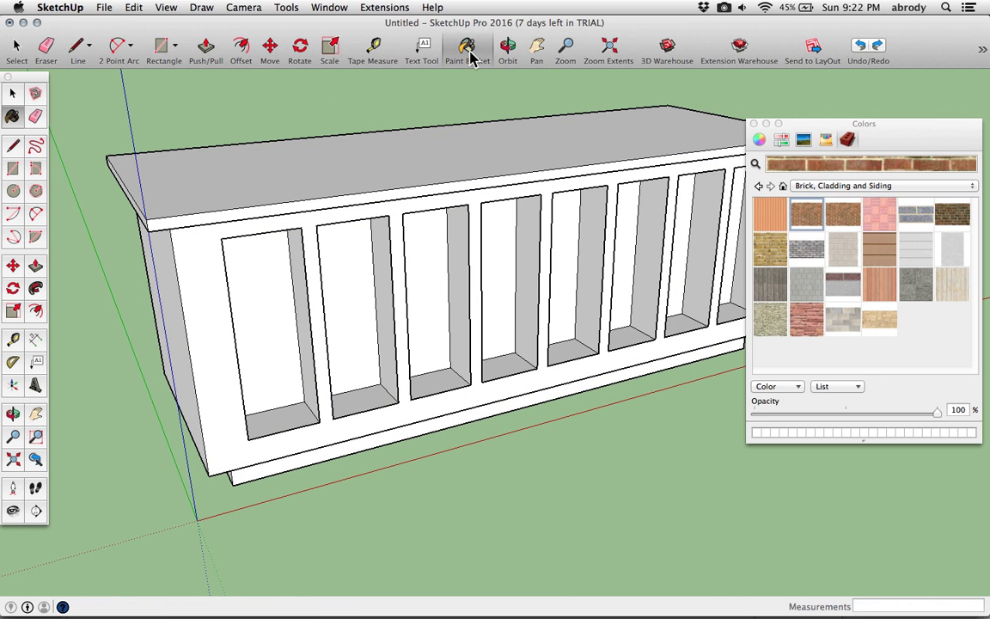
pyautogui.click(815, 187)
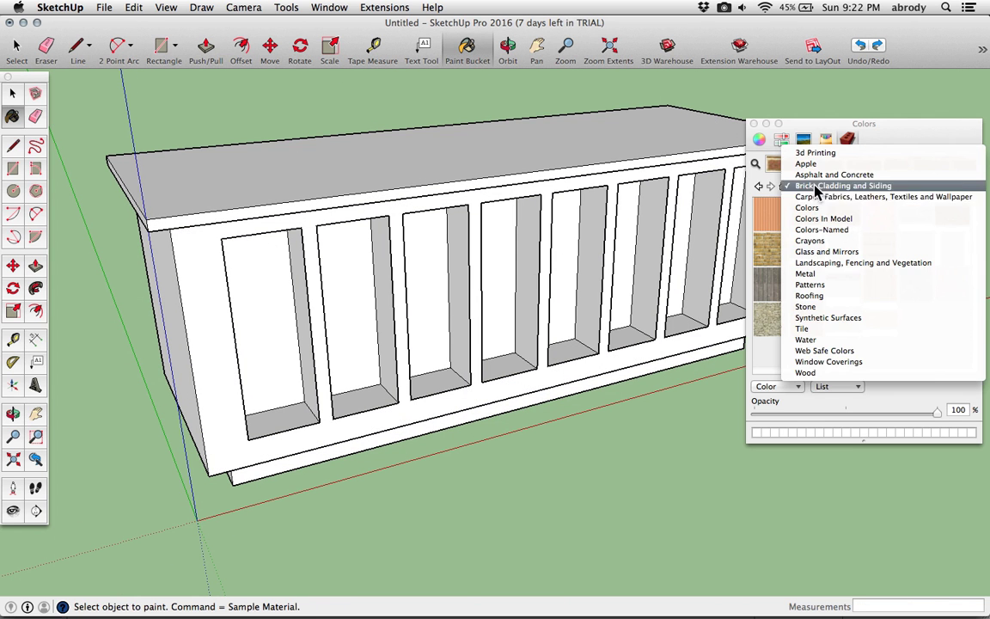
pyautogui.click(831, 229)
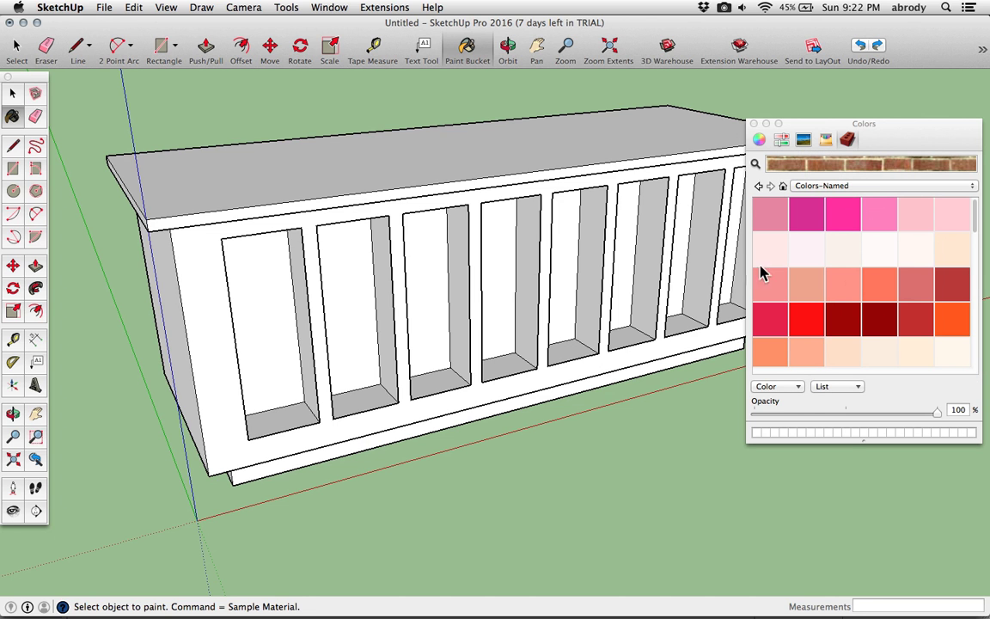
pyautogui.click(886, 321)
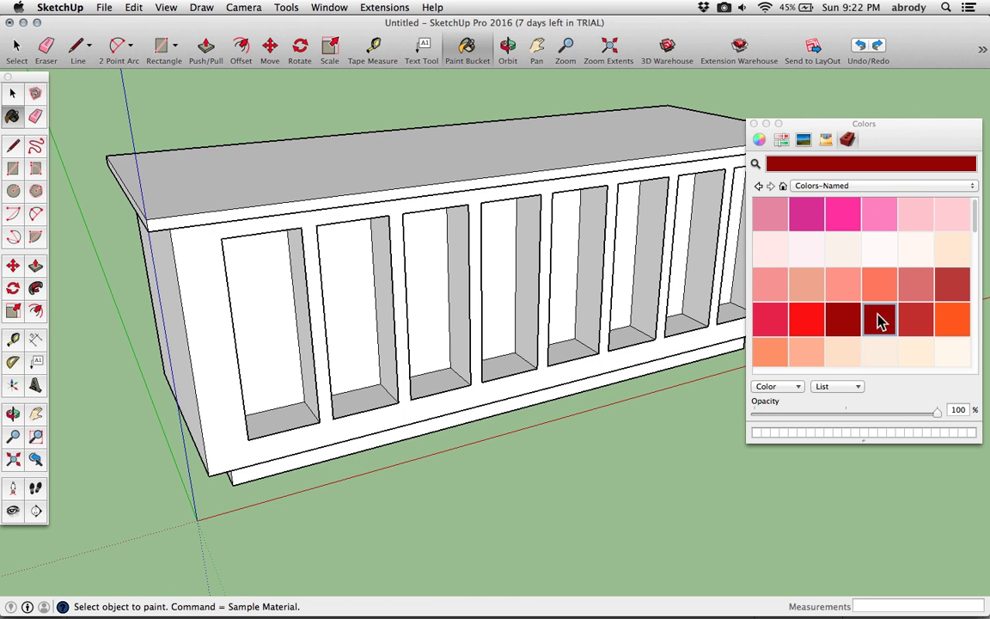
pyautogui.click(189, 332)
pyautogui.click(179, 320)
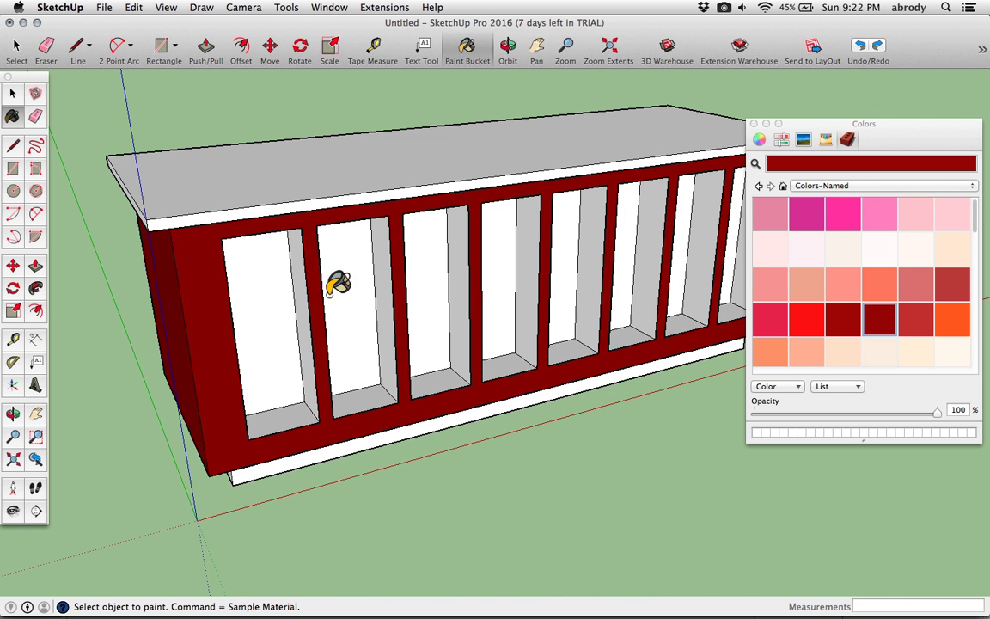
# - Paint the second Shelf component from the origin end dark red, and undo that paint
pyautogui.scroll(3, 343, 282)
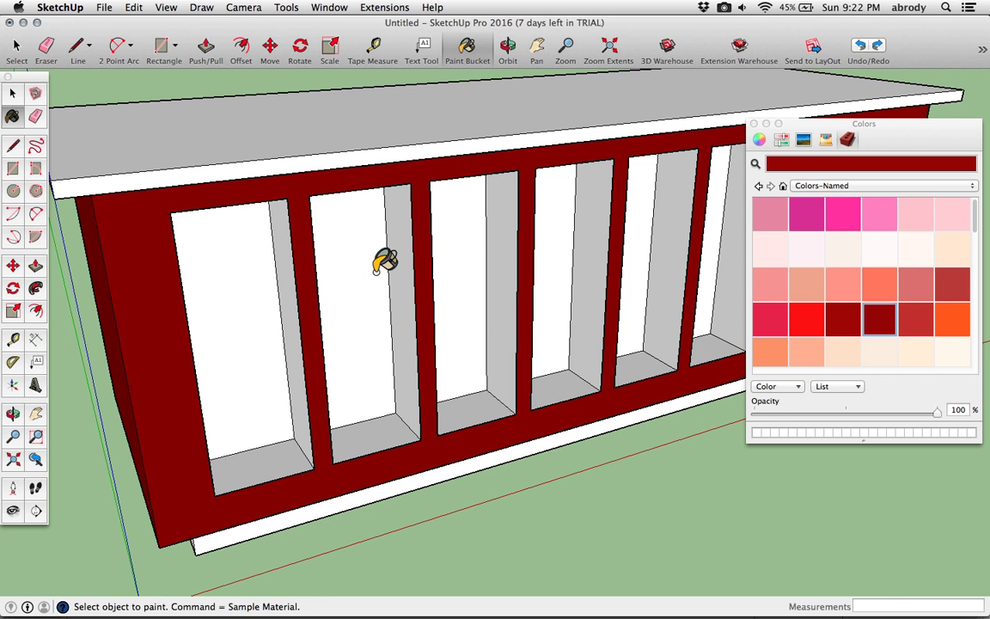
pyautogui.click(380, 268)
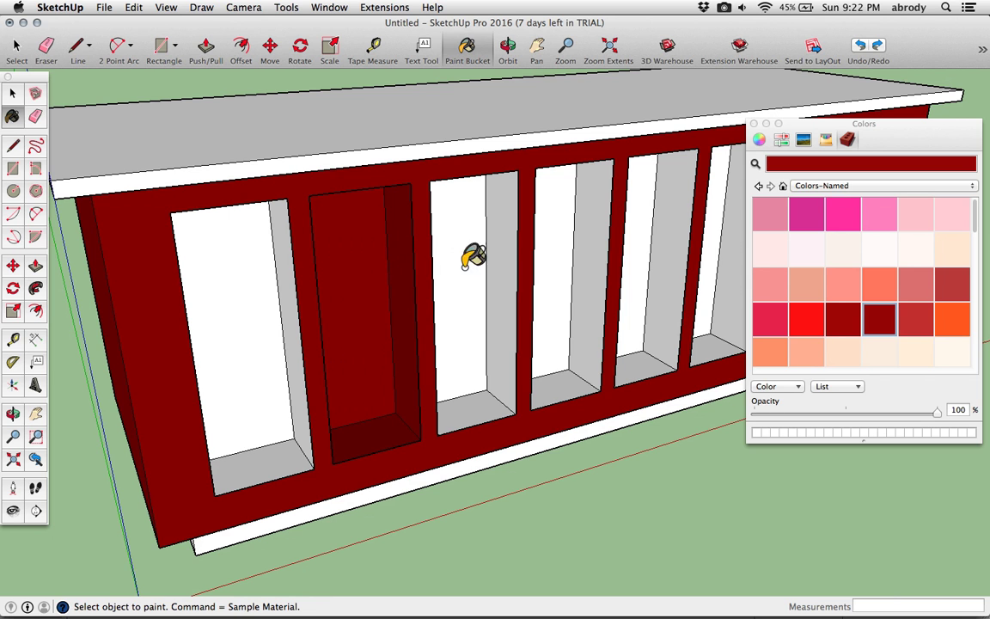
pyautogui.press('super+z')
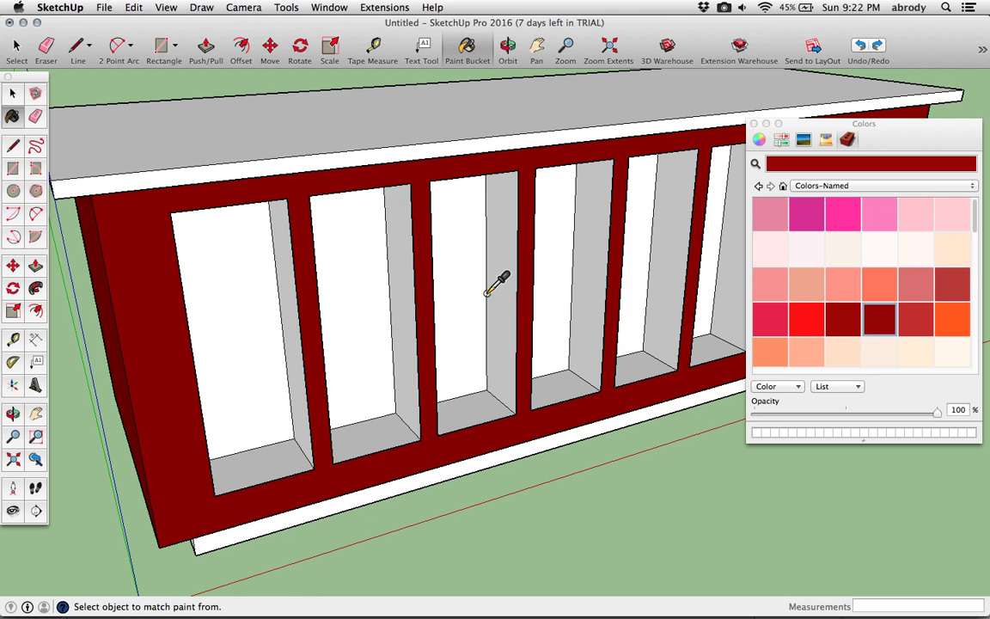
# - Open the second Shelf component for editing and paint its visible side face and bottom face coral from Colors-Named
pyautogui.press('space')
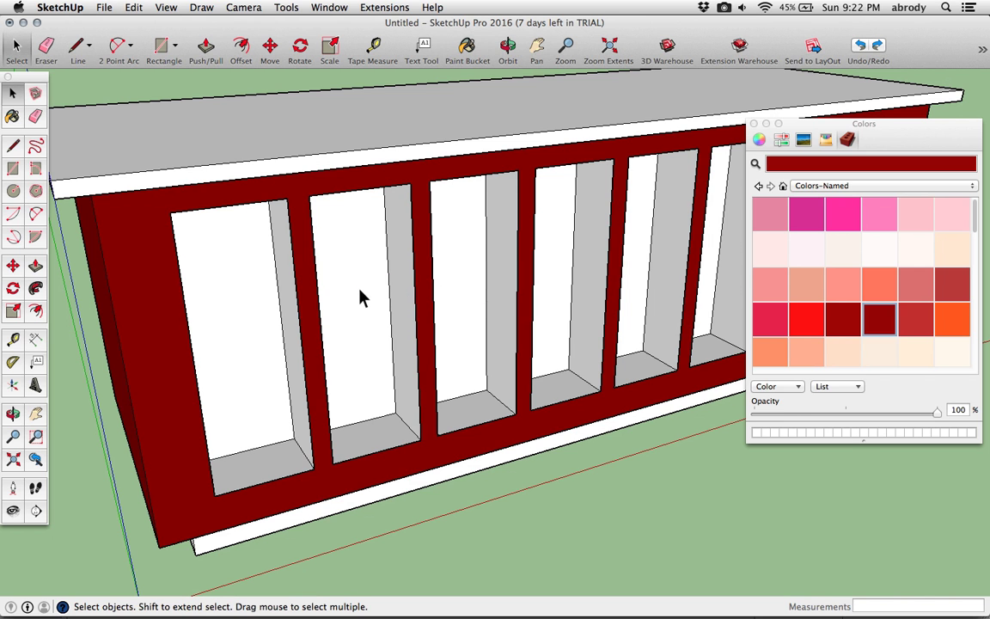
pyautogui.doubleClick(379, 246)
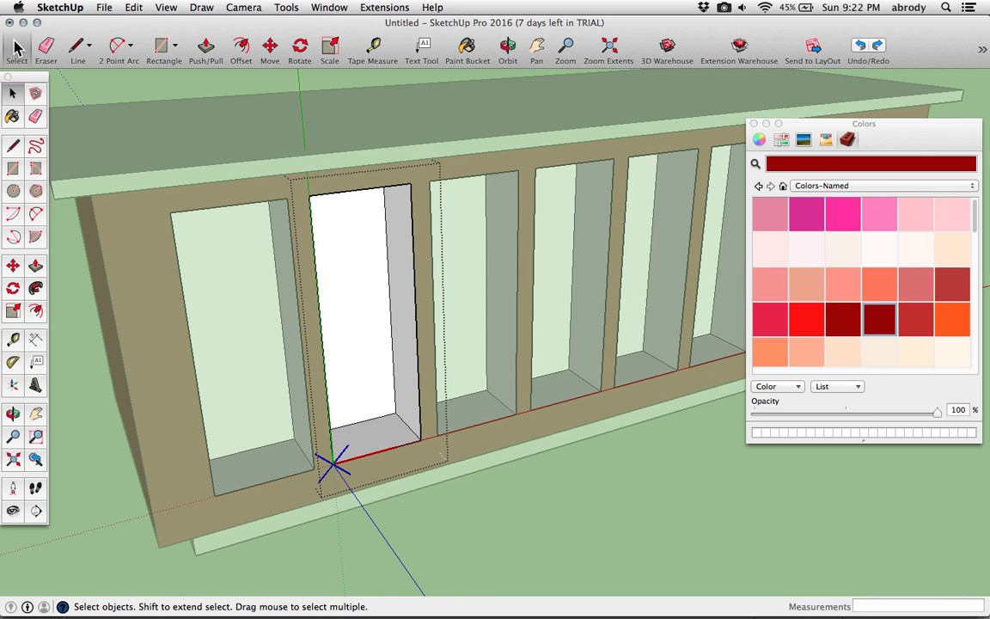
pyautogui.click(870, 290)
pyautogui.click(402, 369)
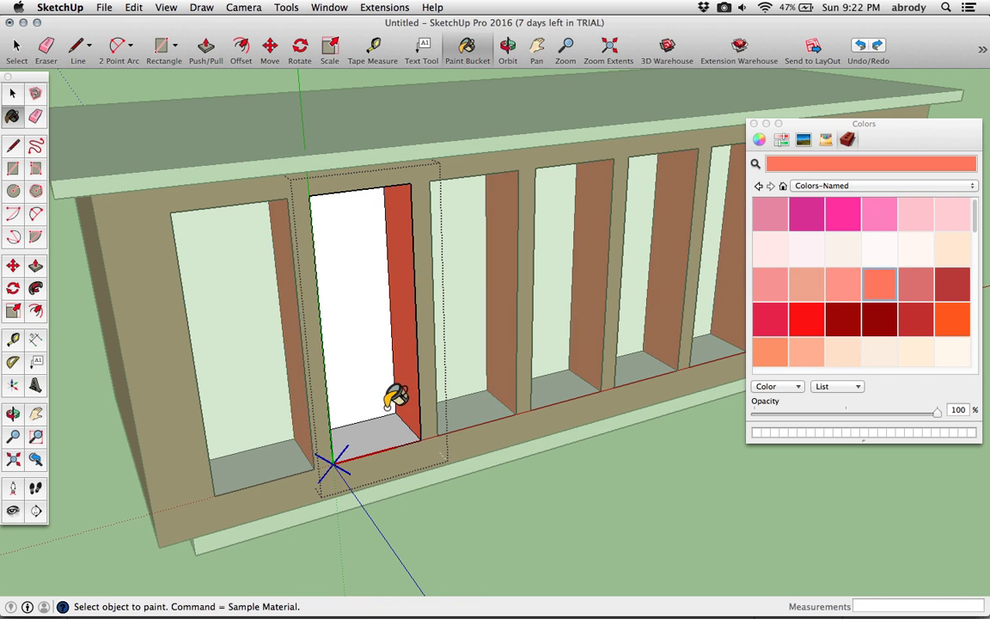
pyautogui.click(378, 429)
# - Paint the back face inside the open Shelf component bright spring green from Colors-Named, and finish editing the component
pyautogui.moveTo(378, 430)
pyautogui.mouseDown(button='middle')
pyautogui.moveTo(348, 397)
pyautogui.moveTo(243, 387)
pyautogui.mouseUp(button='middle')
pyautogui.moveTo(260, 320)
pyautogui.mouseDown(button='middle')
pyautogui.moveTo(441, 380)
pyautogui.moveTo(468, 336)
pyautogui.mouseUp(button='middle')
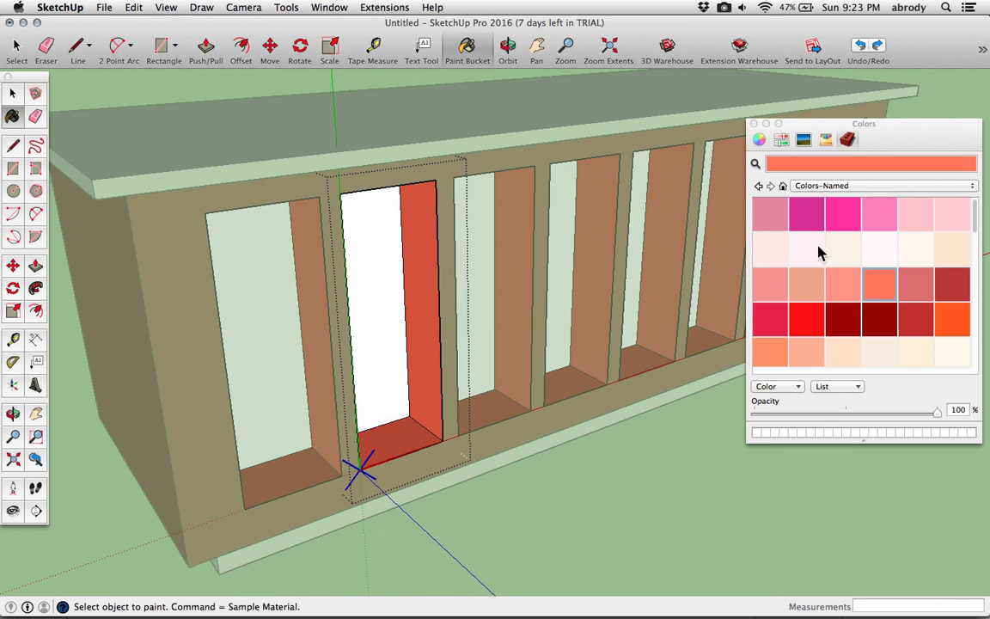
pyautogui.click(854, 191)
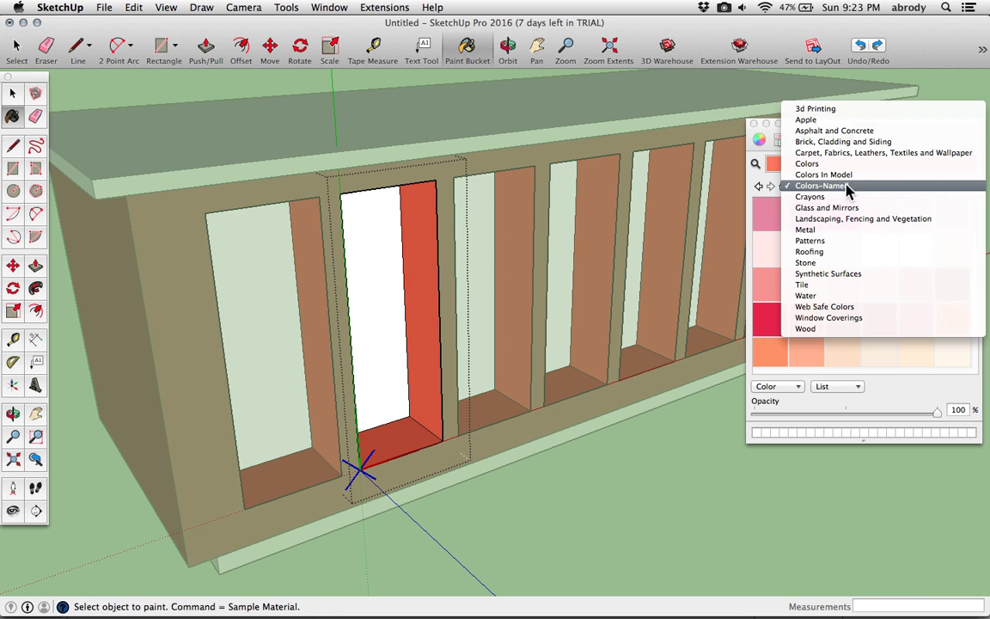
pyautogui.click(935, 280)
pyautogui.moveTo(977, 220); pyautogui.dragTo(986, 277)
pyautogui.click(878, 325)
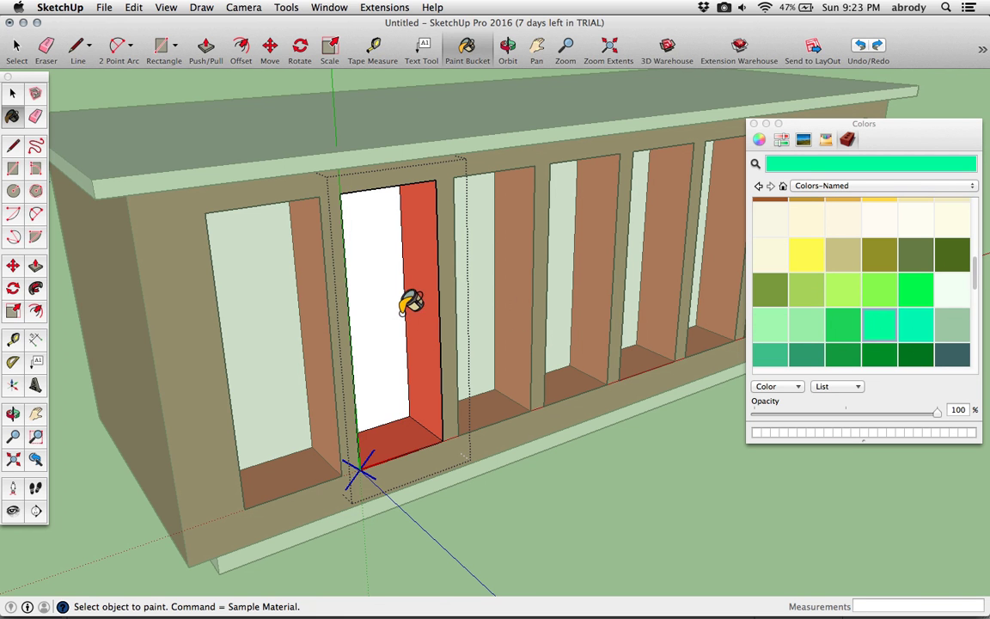
pyautogui.click(372, 275)
pyautogui.press('space')
pyautogui.click(527, 516)
# - Draw a two-point arc between the upper and lower ends of the countertop's front corner edge, bulging outward as a half-round profile
pyautogui.moveTo(552, 476)
pyautogui.mouseDown(button='middle')
pyautogui.moveTo(509, 437)
pyautogui.moveTo(448, 408)
pyautogui.moveTo(329, 406)
pyautogui.moveTo(294, 425)
pyautogui.moveTo(316, 484)
pyautogui.moveTo(434, 439)
pyautogui.moveTo(468, 453)
pyautogui.moveTo(441, 397)
pyautogui.moveTo(491, 421)
pyautogui.mouseUp(button='middle')
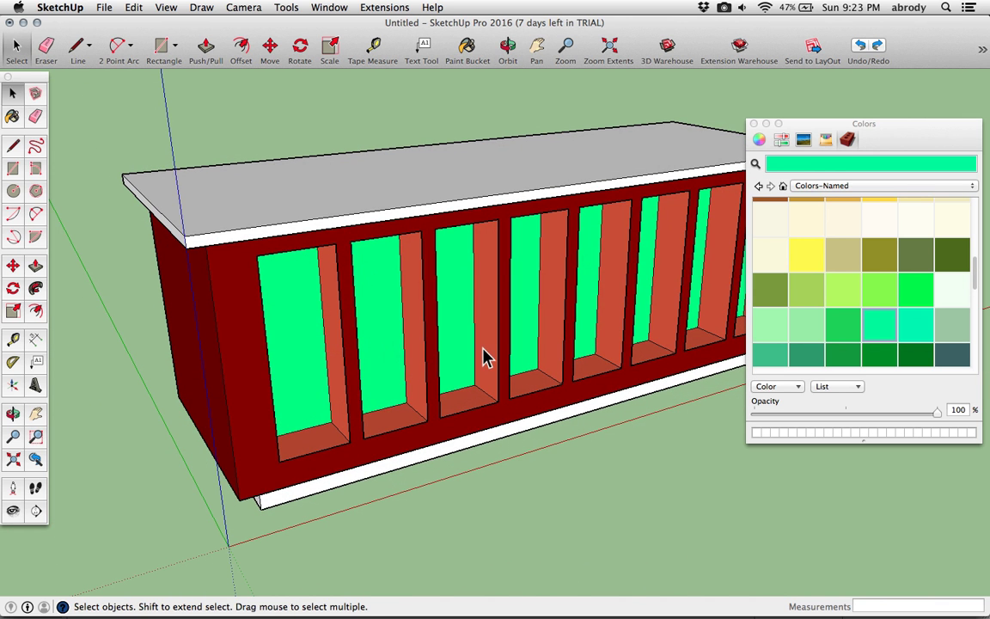
pyautogui.moveTo(487, 359); pyautogui.dragTo(469, 332, button='middle')
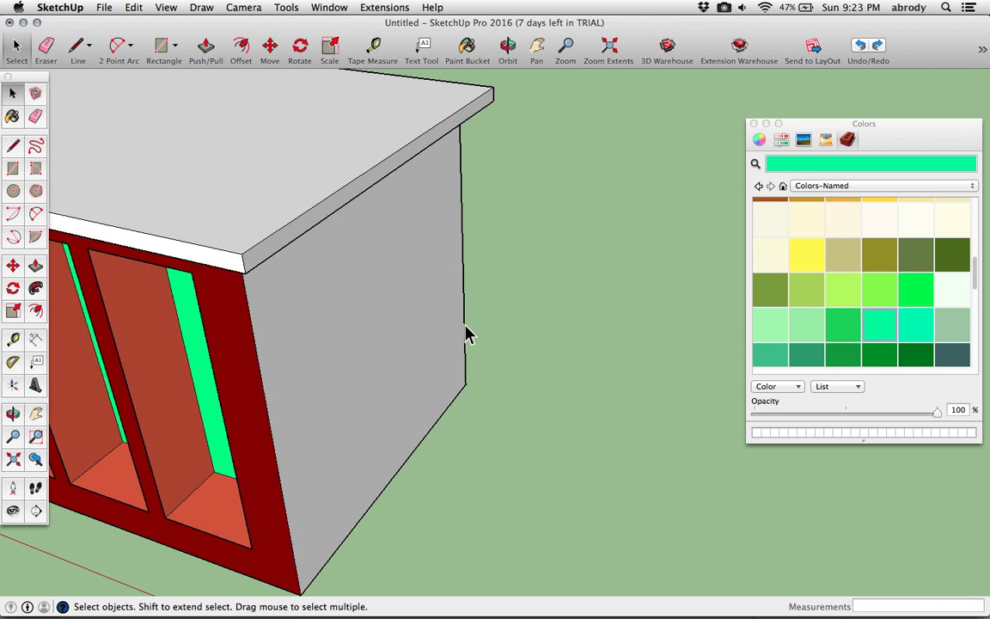
pyautogui.scroll(4, 213, 265)
pyautogui.scroll(2, 268, 289)
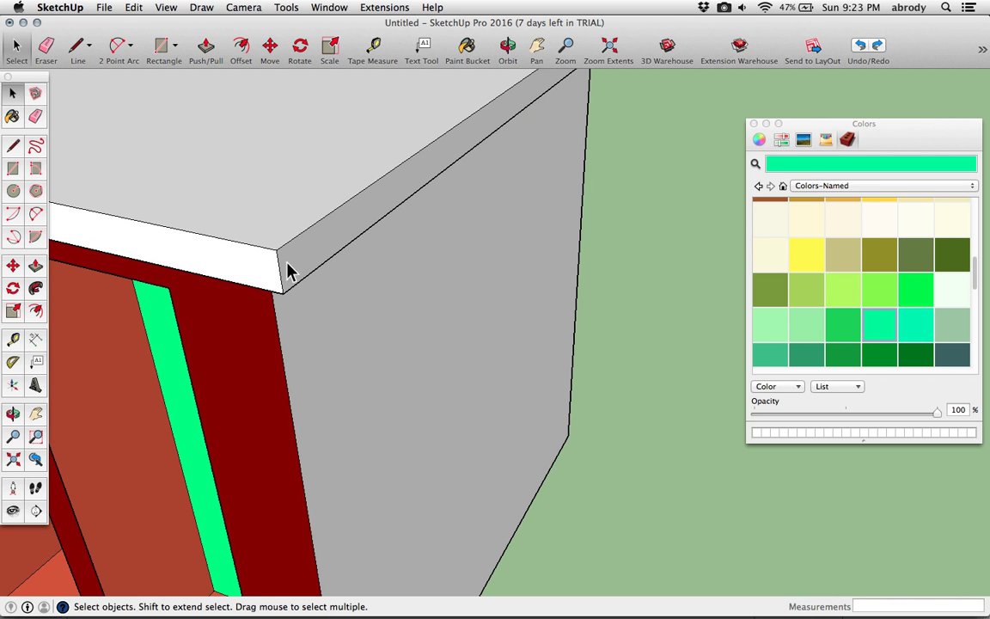
pyautogui.scroll(2, 290, 269)
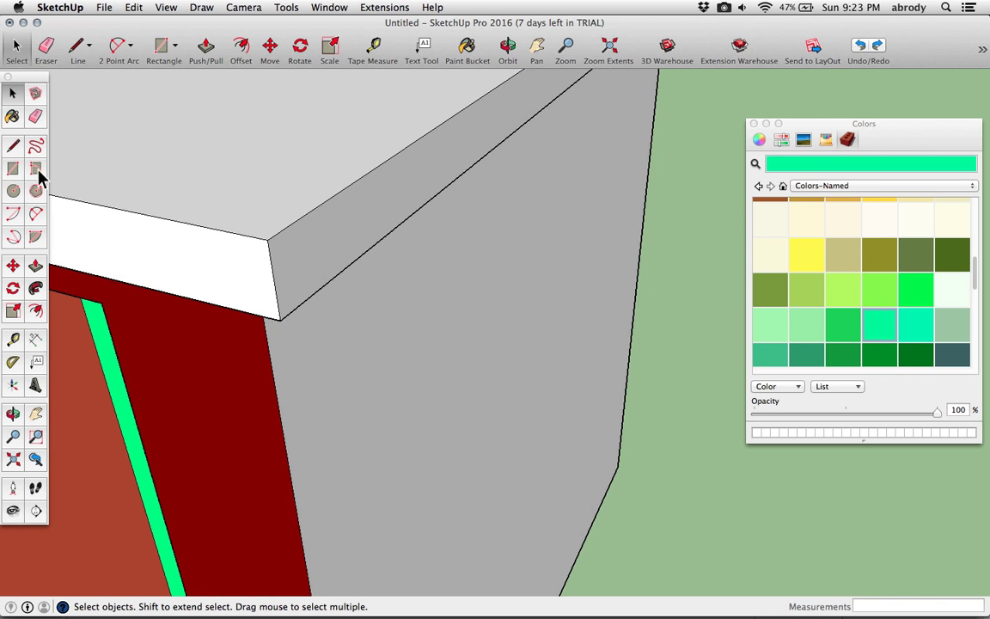
pyautogui.click(34, 215)
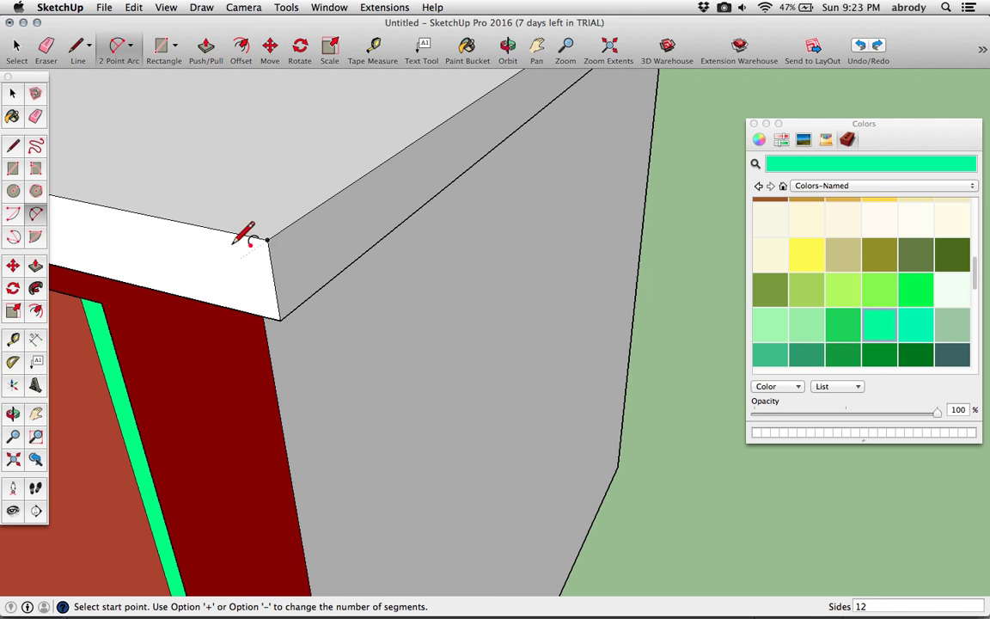
pyautogui.click(268, 240)
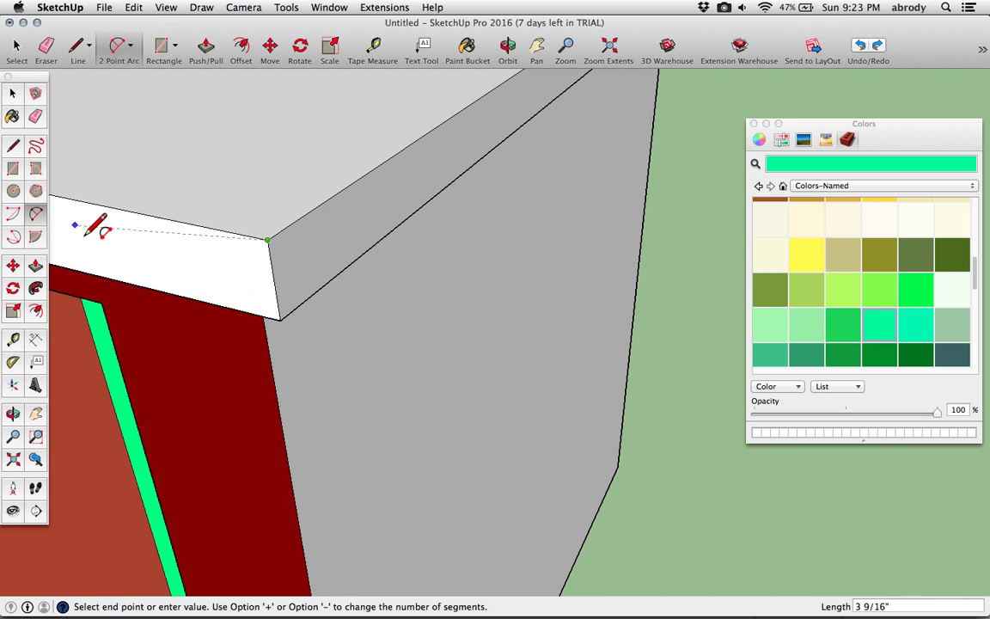
pyautogui.click(283, 317)
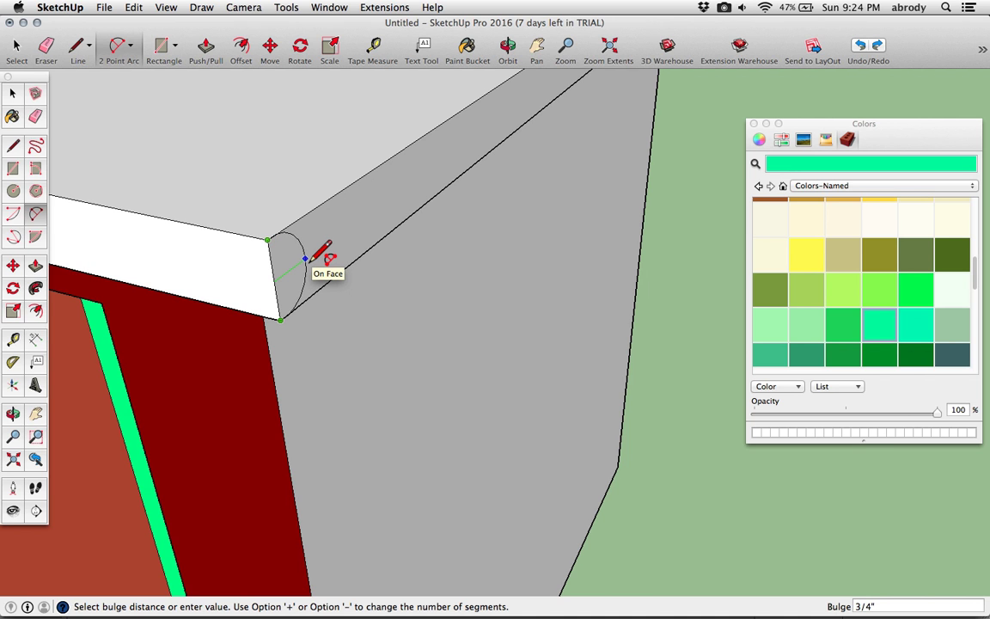
pyautogui.click(324, 314)
pyautogui.press('o')
pyautogui.moveTo(309, 303); pyautogui.dragTo(318, 342)
# - Try to sweep the half-round profile around the countertop with Follow Me, and undo the sweep
pyautogui.press('a')
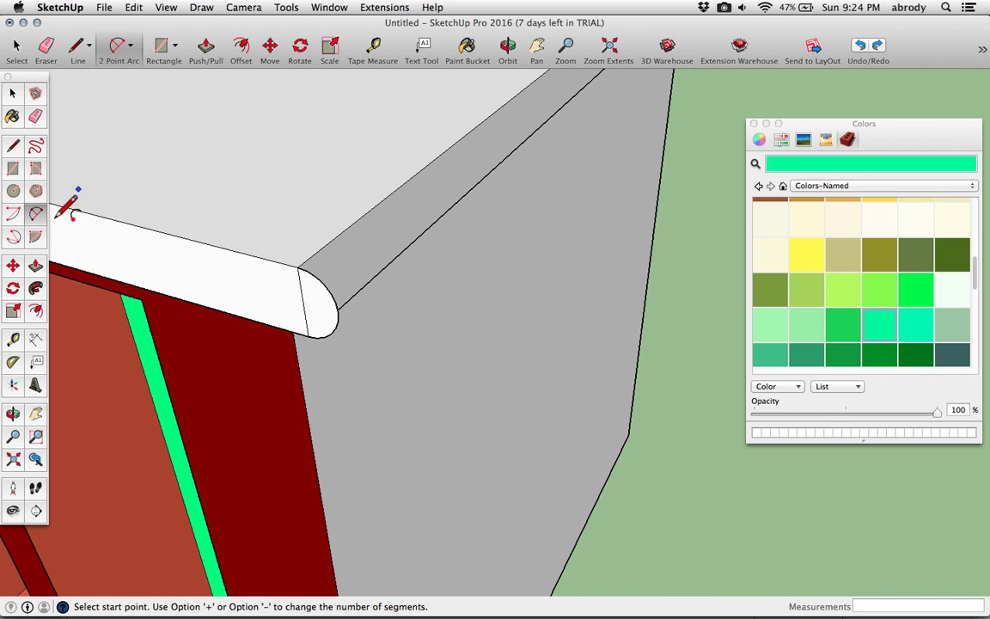
pyautogui.press('p')
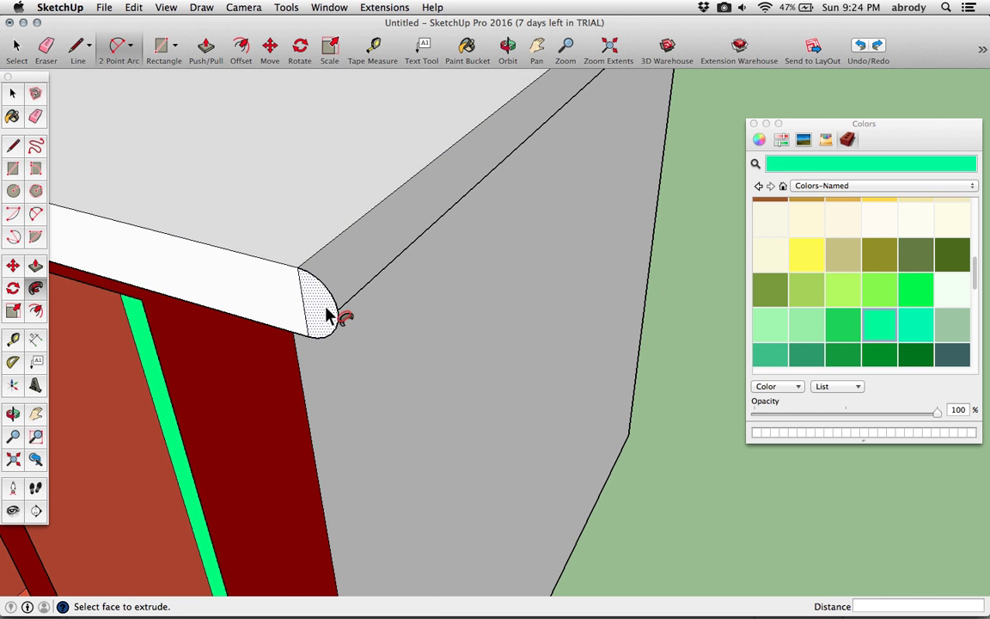
pyautogui.moveTo(326, 315); pyautogui.dragTo(290, 180)
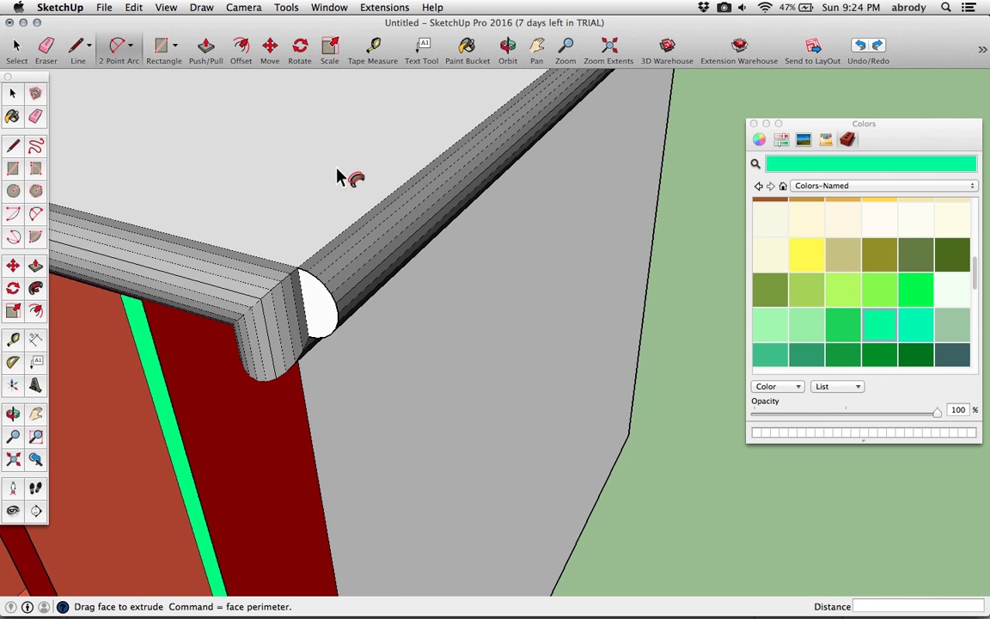
pyautogui.click(361, 152)
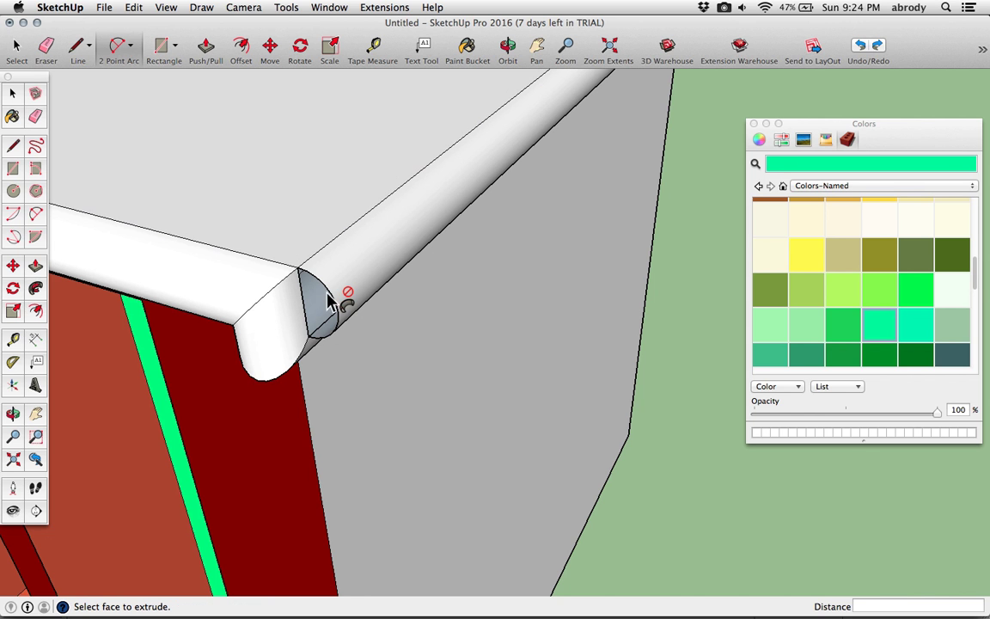
pyautogui.press('super+z')
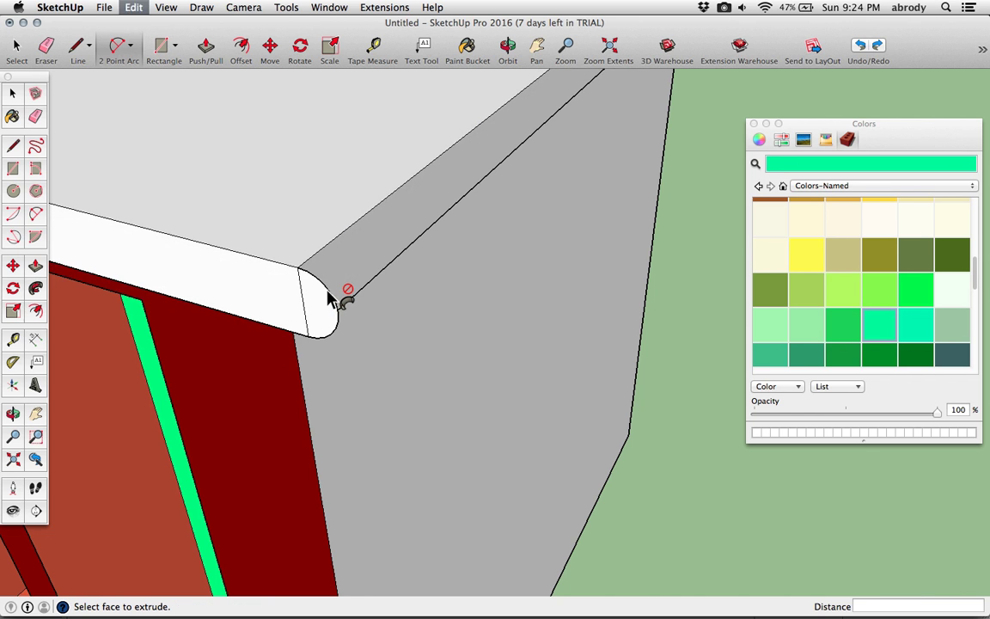
# - Sweep the half-round profile around the perimeter of the countertop's top face with Follow Me
pyautogui.click(323, 305)
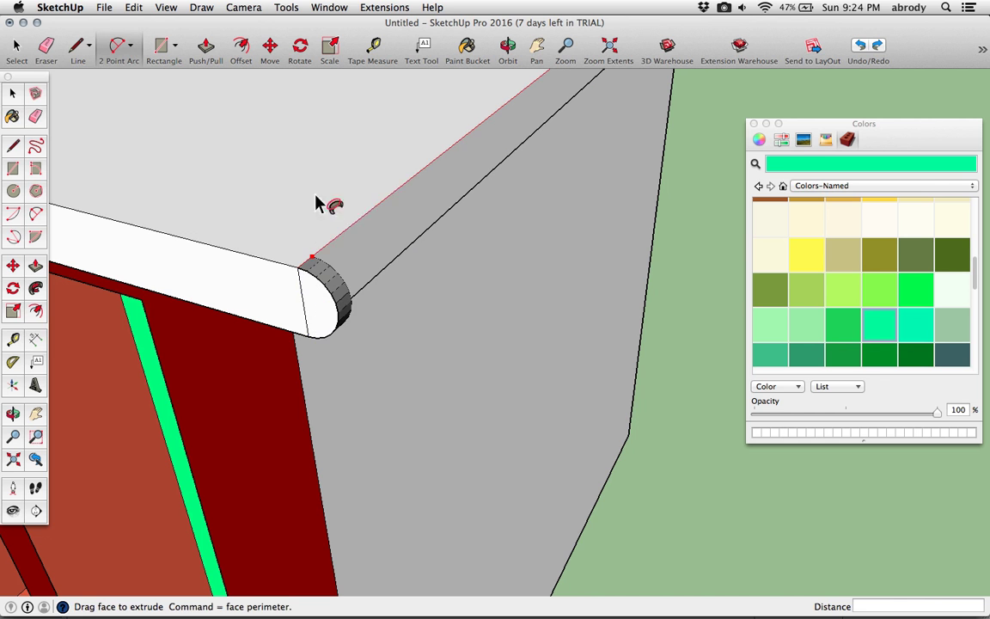
pyautogui.click(291, 153)
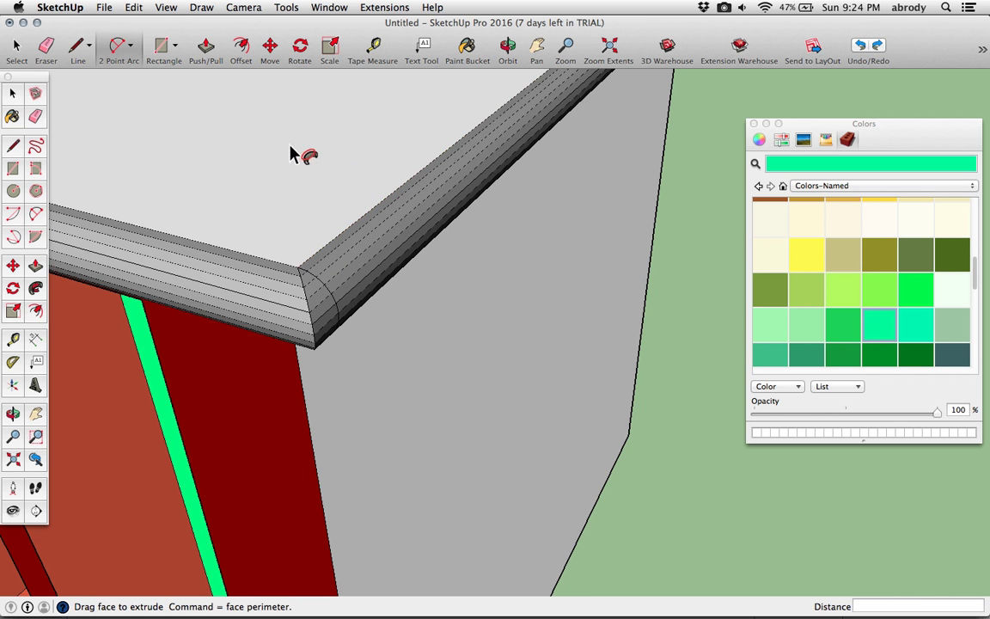
pyautogui.scroll(-5, 318, 219)
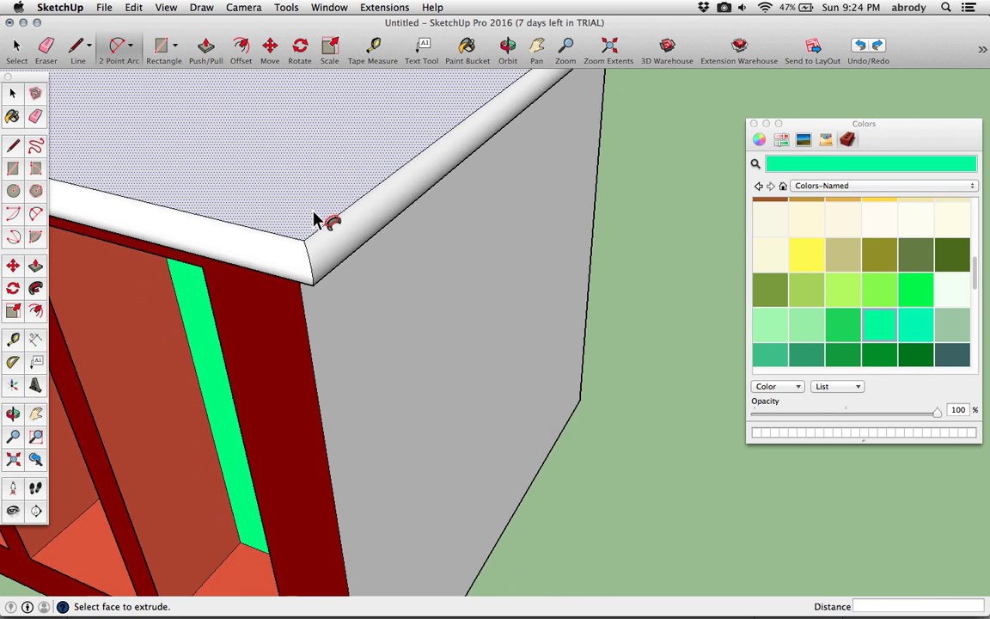
# - Paint the countertop's top face and its rounded end and front edges yellow from Colors-Named
pyautogui.scroll(-4, 318, 220)
pyautogui.moveTo(327, 216); pyautogui.dragTo(364, 210, button='middle')
pyautogui.scroll(6, 331, 210)
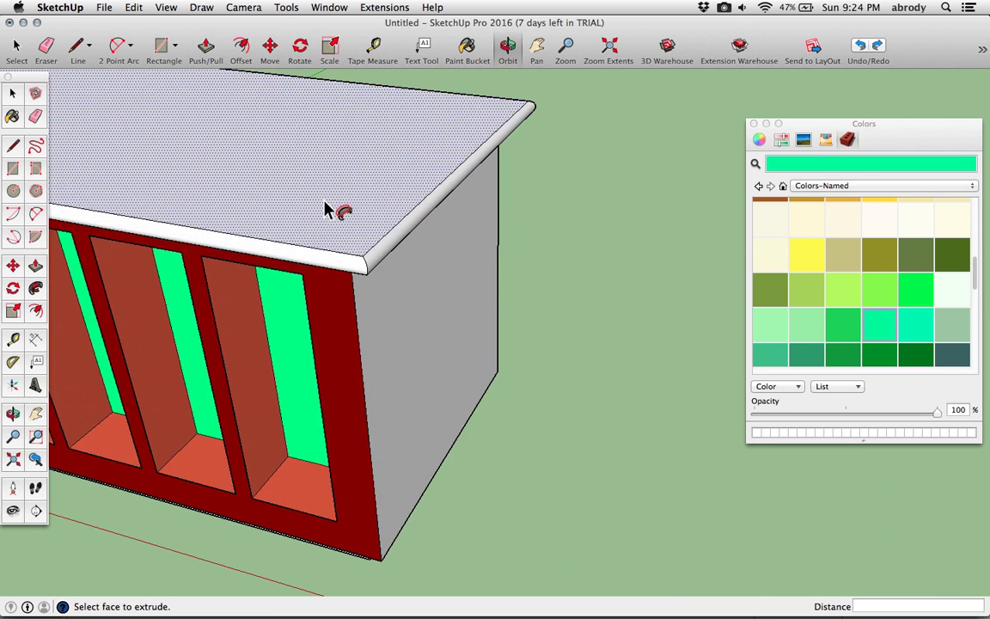
pyautogui.scroll(4, 364, 278)
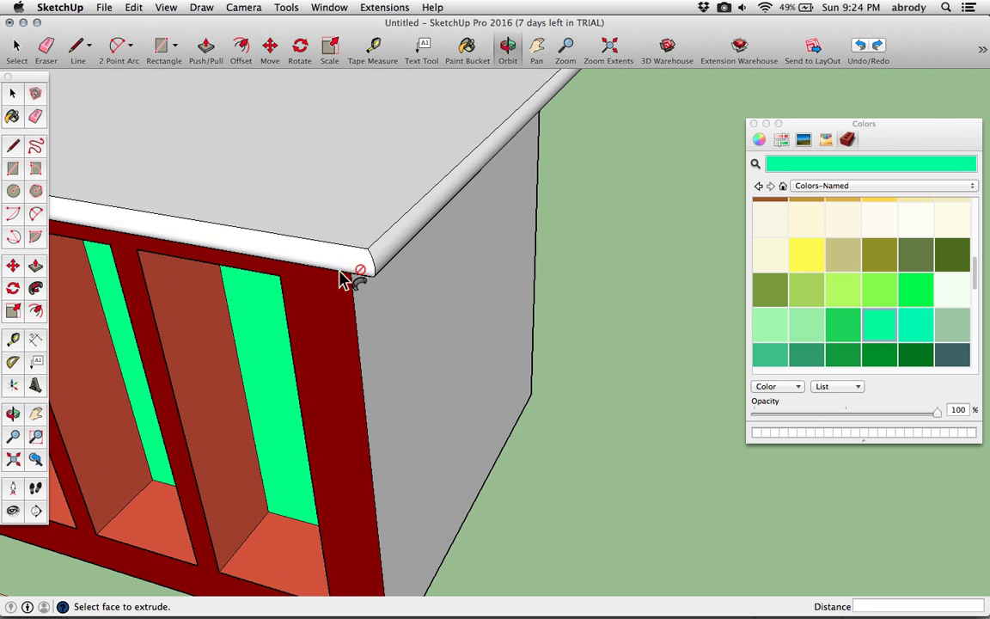
pyautogui.click(792, 255)
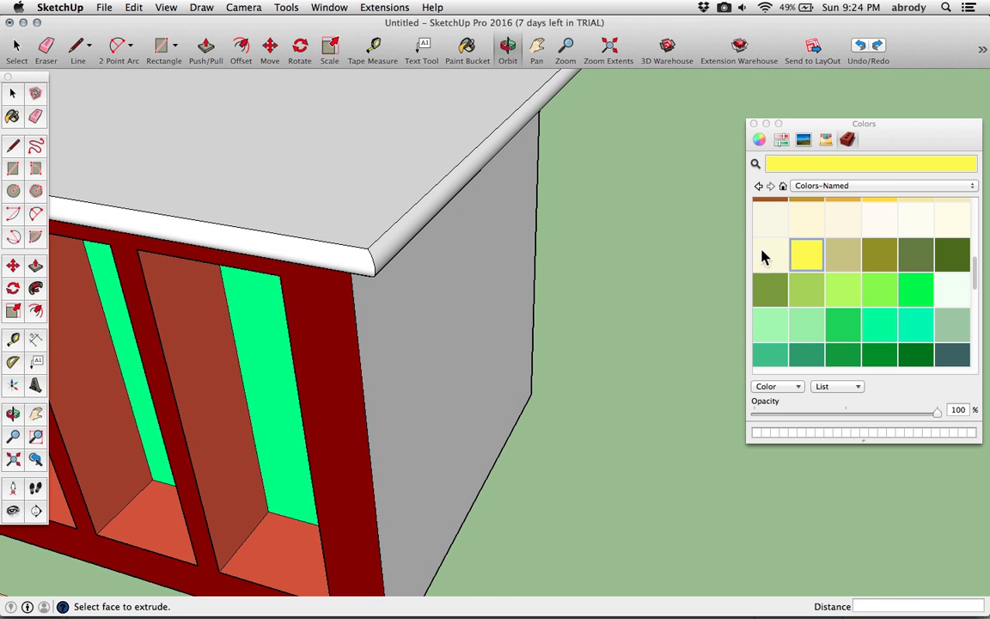
pyautogui.click(391, 240)
pyautogui.click(353, 211)
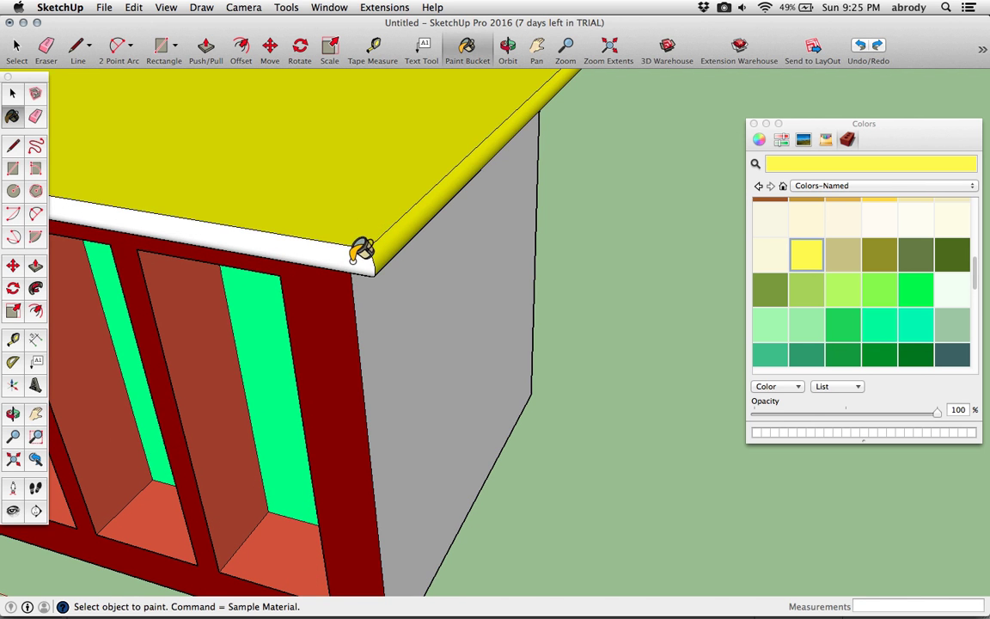
pyautogui.click(360, 251)
# - Show hidden geometry to examine the facets of the countertop's rounded front edge, and hide it again
pyautogui.scroll(-2, 388, 243)
pyautogui.scroll(-2, 395, 252)
pyautogui.moveTo(376, 186)
pyautogui.mouseDown(button='middle')
pyautogui.moveTo(388, 259)
pyautogui.moveTo(433, 260)
pyautogui.moveTo(373, 251)
pyautogui.mouseUp(button='middle')
pyautogui.scroll(-2, 349, 214)
pyautogui.moveTo(349, 214); pyautogui.dragTo(677, 275, button='middle')
pyautogui.scroll(3, 680, 258)
pyautogui.moveTo(596, 270)
pyautogui.mouseDown(button='middle')
pyautogui.moveTo(503, 328)
pyautogui.moveTo(360, 318)
pyautogui.moveTo(371, 302)
pyautogui.moveTo(458, 332)
pyautogui.moveTo(442, 338)
pyautogui.mouseUp(button='middle')
pyautogui.click(136, 7)
pyautogui.moveTo(158, 11)
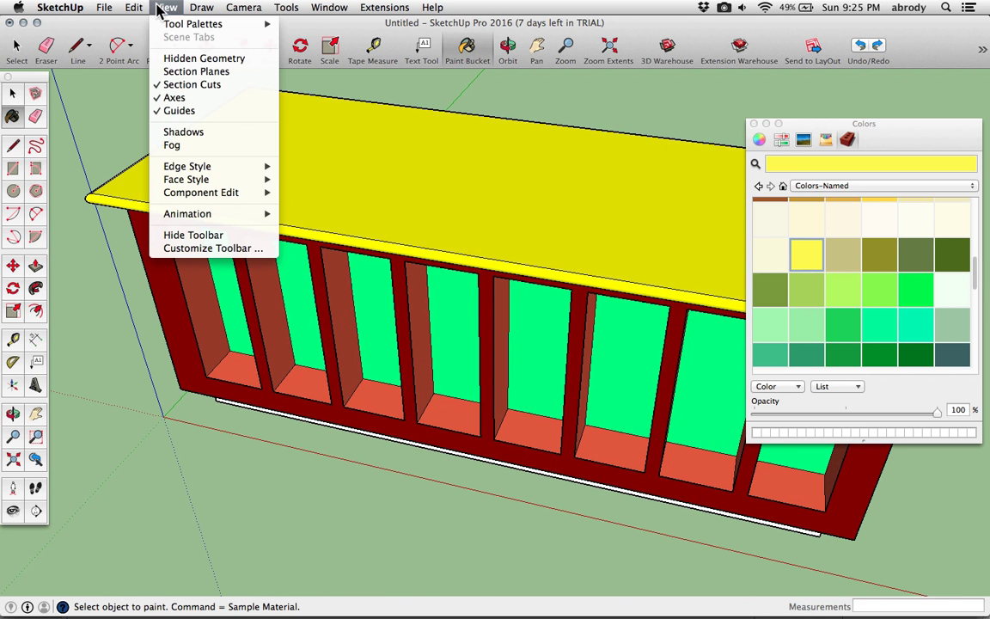
pyautogui.click(180, 58)
pyautogui.scroll(5, 104, 206)
pyautogui.scroll(3, 111, 179)
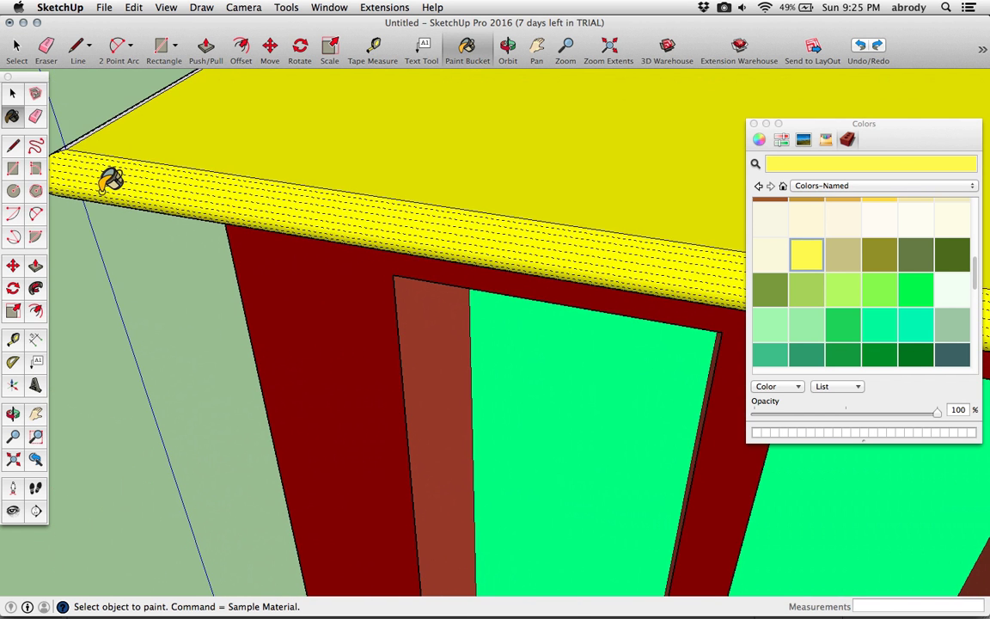
pyautogui.click(201, 8)
pyautogui.moveTo(172, 7)
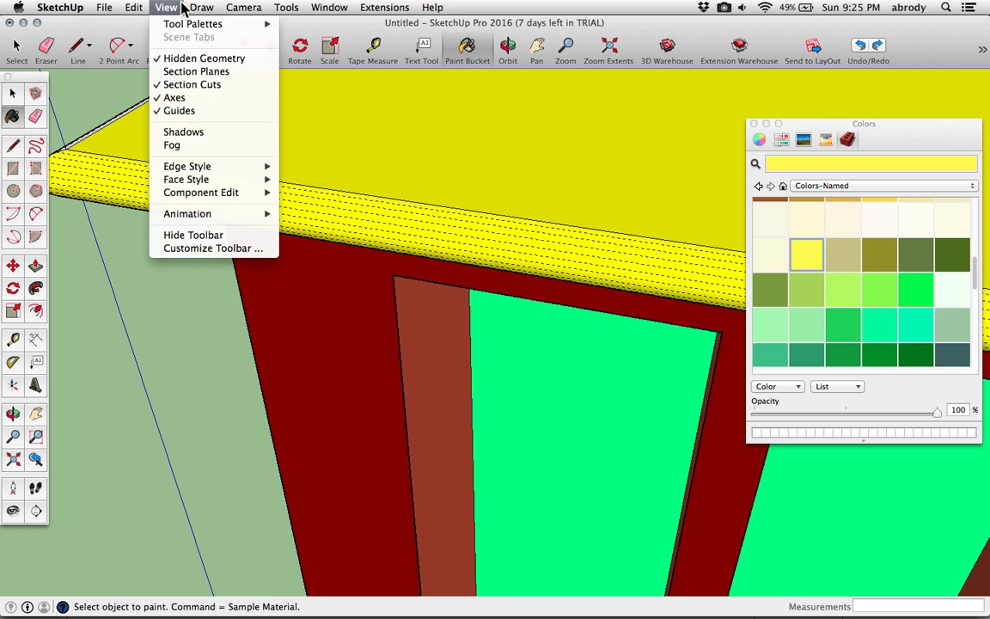
pyautogui.click(188, 58)
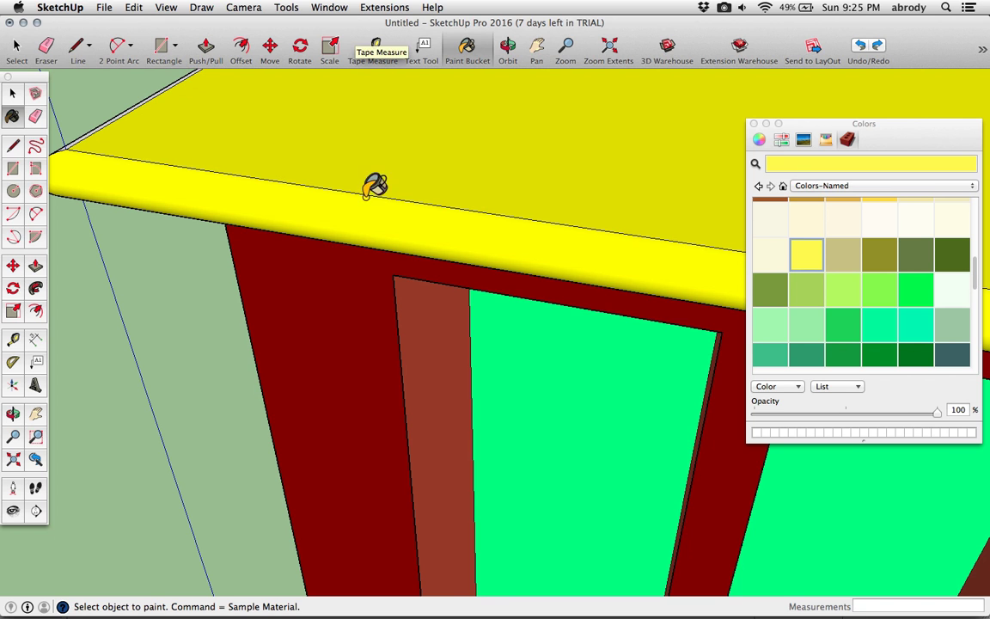
# - Soften the line between the countertop's top face and its rounded front edge with the Eraser
pyautogui.scroll(-5, 431, 137)
pyautogui.moveTo(435, 146)
pyautogui.mouseDown(button='middle')
pyautogui.moveTo(440, 225)
pyautogui.moveTo(281, 197)
pyautogui.moveTo(210, 214)
pyautogui.mouseUp(button='middle')
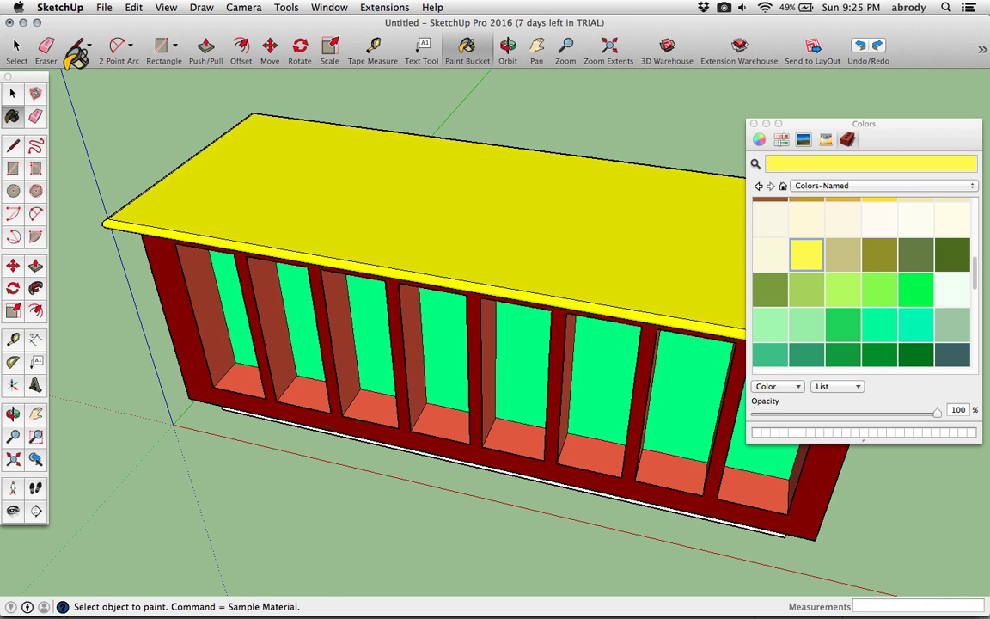
pyautogui.click(47, 45)
pyautogui.scroll(5, 197, 211)
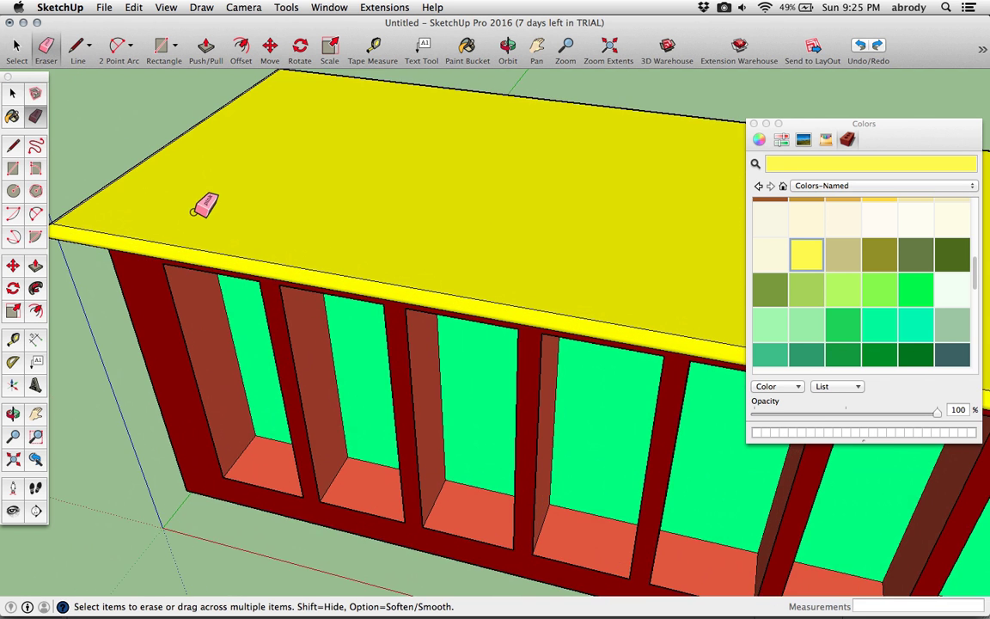
pyautogui.scroll(3, 261, 263)
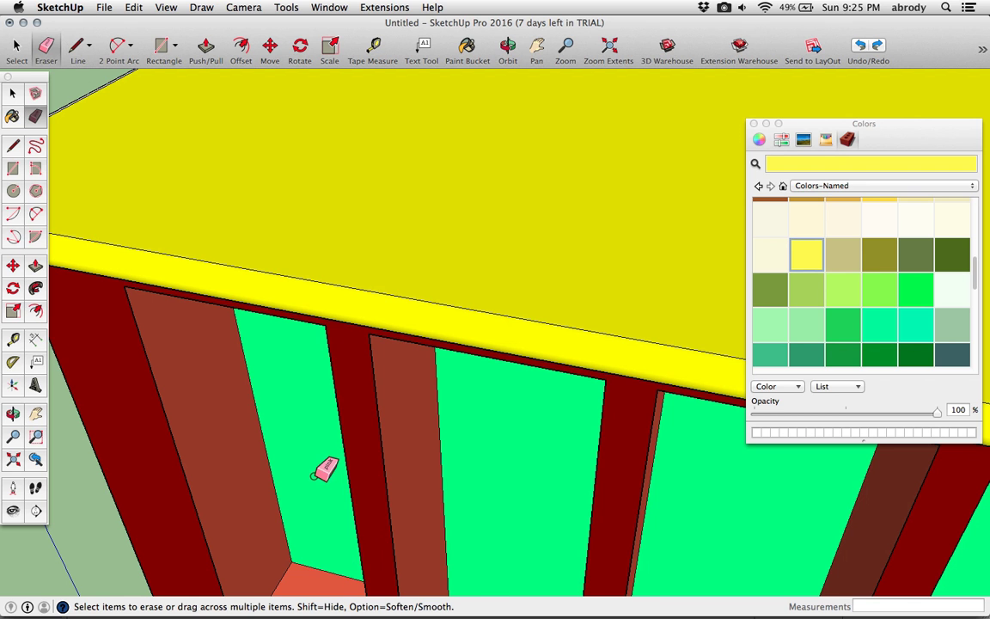
pyautogui.keyDown('alt'); pyautogui.moveTo(347, 286); pyautogui.dragTo(424, 303); pyautogui.keyUp('alt')
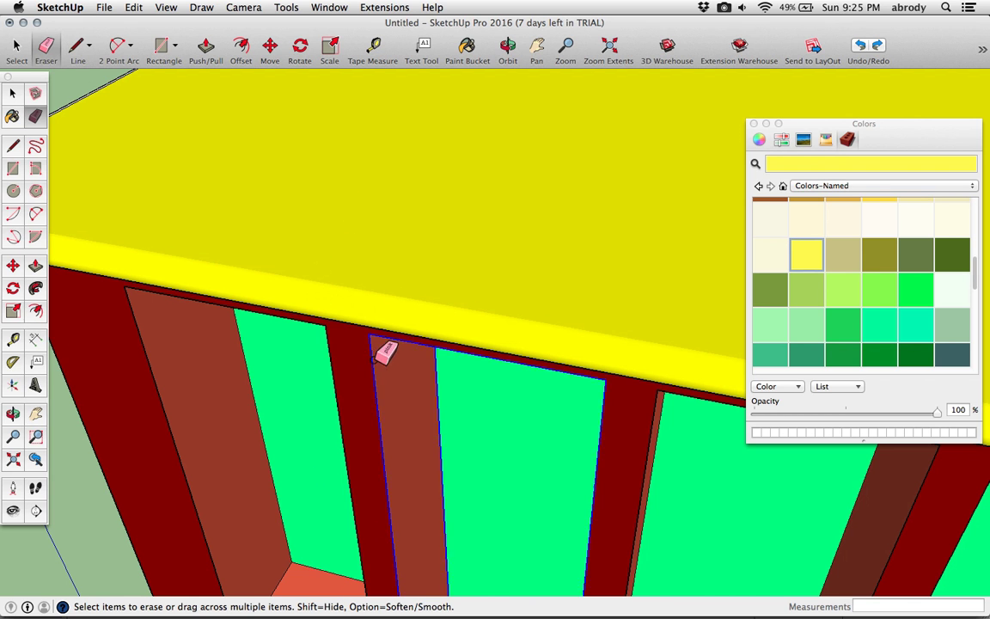
# - Erase the first two Shelf components from the origin end, and undo the erasures
pyautogui.click(383, 348)
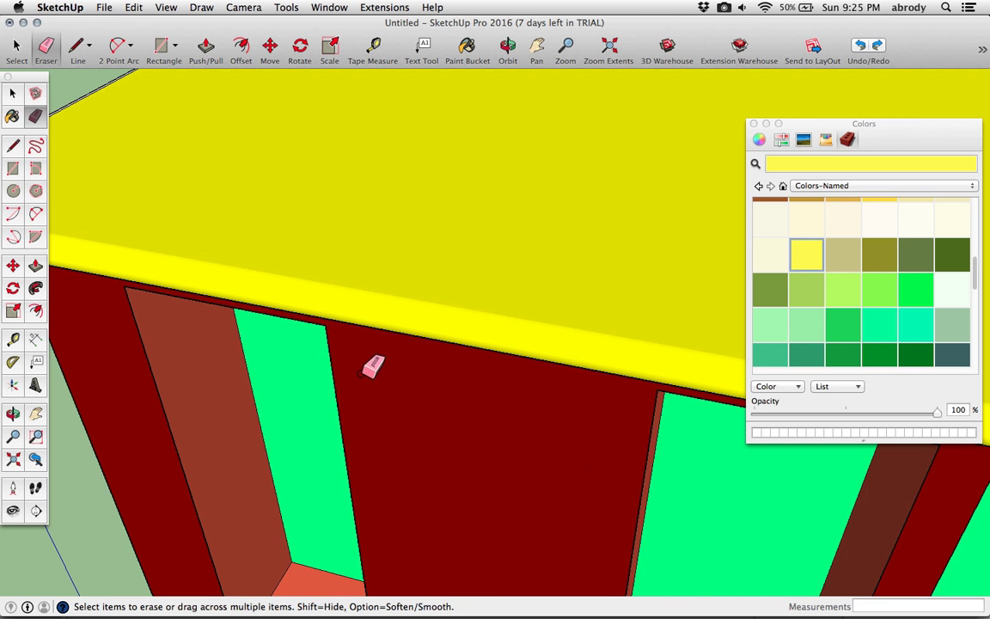
pyautogui.click(339, 356)
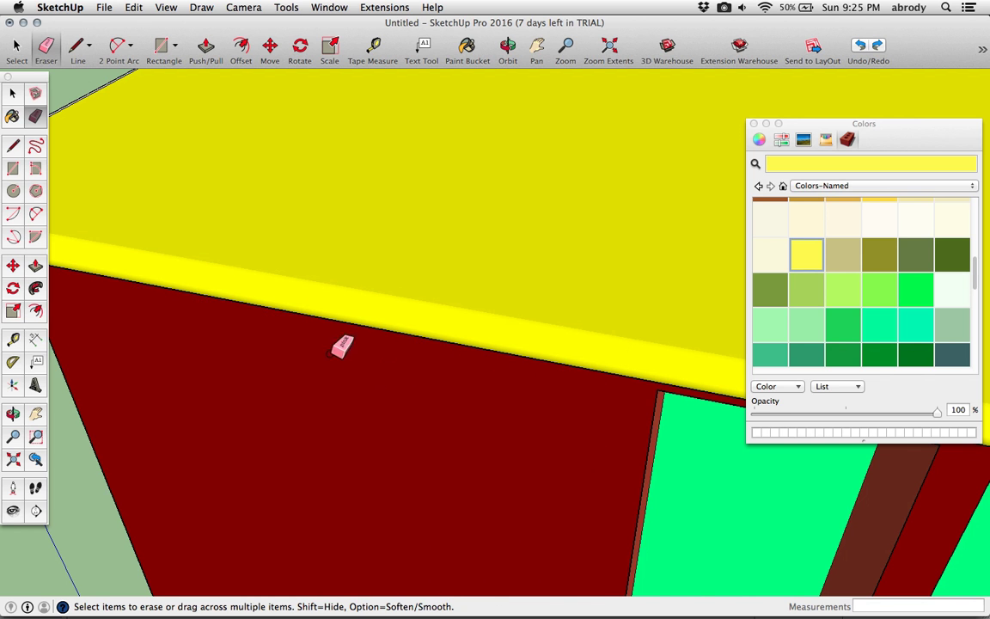
pyautogui.moveTo(477, 267)
pyautogui.mouseDown(button='middle')
pyautogui.moveTo(480, 148)
pyautogui.moveTo(448, 269)
pyautogui.moveTo(441, 146)
pyautogui.moveTo(452, 152)
pyautogui.moveTo(444, 177)
pyautogui.moveTo(420, 153)
pyautogui.moveTo(378, 139)
pyautogui.moveTo(404, 312)
pyautogui.mouseUp(button='middle')
pyautogui.press('super+z')
pyautogui.press('super+z')
pyautogui.press('super+z')
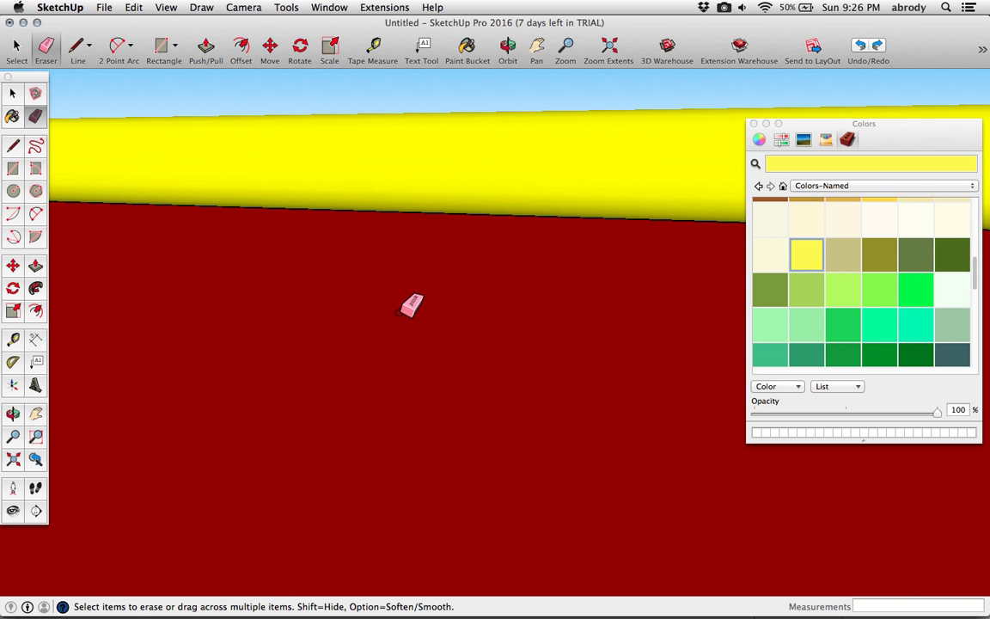
pyautogui.scroll(-8, 448, 325)
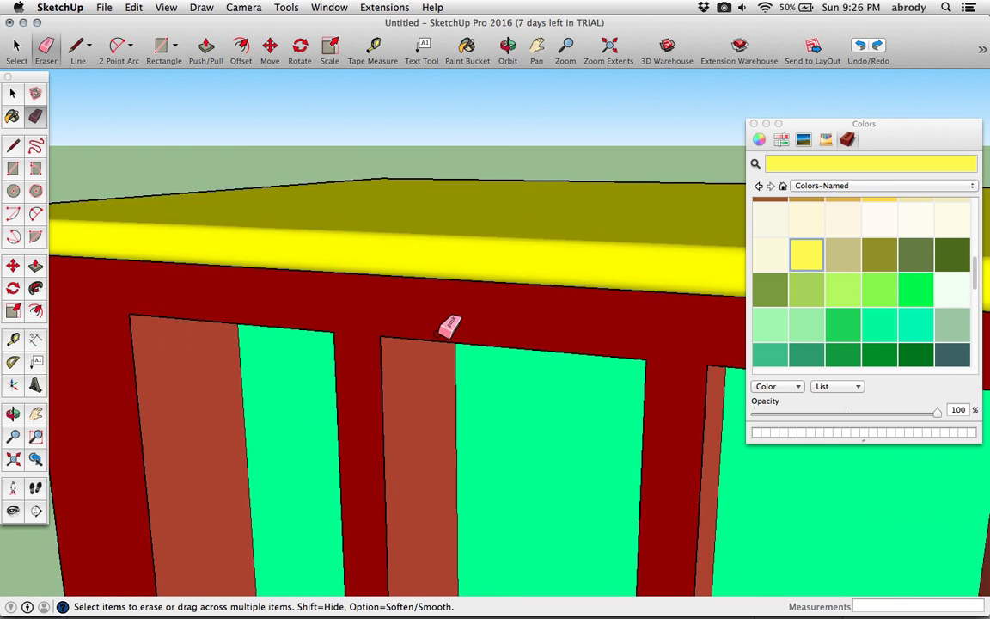
pyautogui.moveTo(451, 320)
pyautogui.mouseDown(button='middle')
pyautogui.moveTo(433, 404)
pyautogui.moveTo(420, 413)
pyautogui.moveTo(276, 336)
pyautogui.moveTo(410, 380)
pyautogui.moveTo(328, 260)
pyautogui.mouseUp(button='middle')
pyautogui.moveTo(343, 325)
pyautogui.mouseDown(button='middle')
pyautogui.moveTo(198, 214)
pyautogui.moveTo(208, 220)
pyautogui.mouseUp(button='middle')
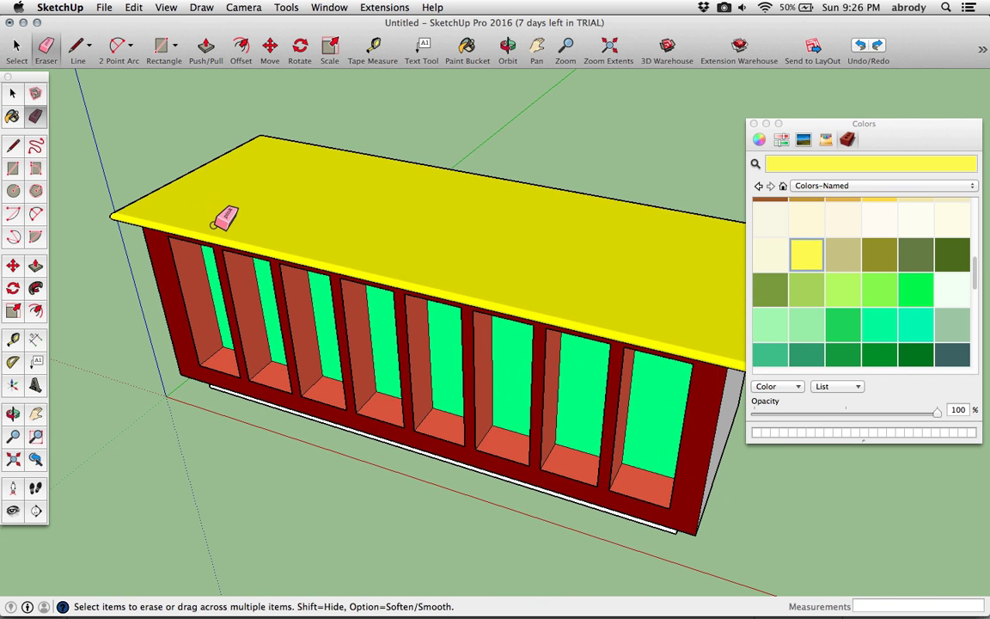
# - Put away the Eraser and close the Colors window
pyautogui.click(14, 94)
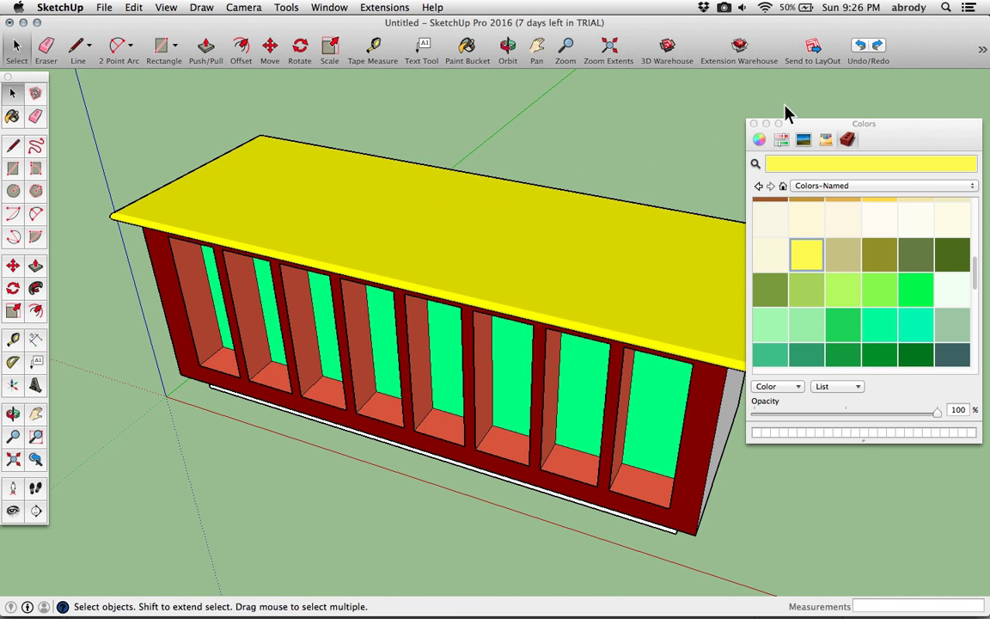
pyautogui.click(754, 124)
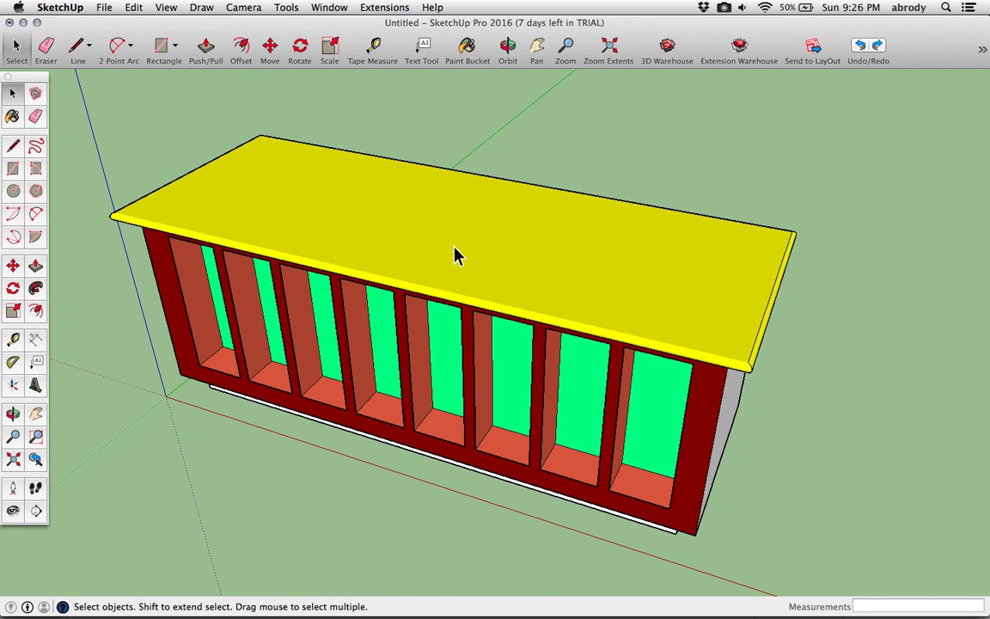
# - Switch to the open Van Loan for Layout.skp model showing the finished counter in its interior
pyautogui.click(327, 9)
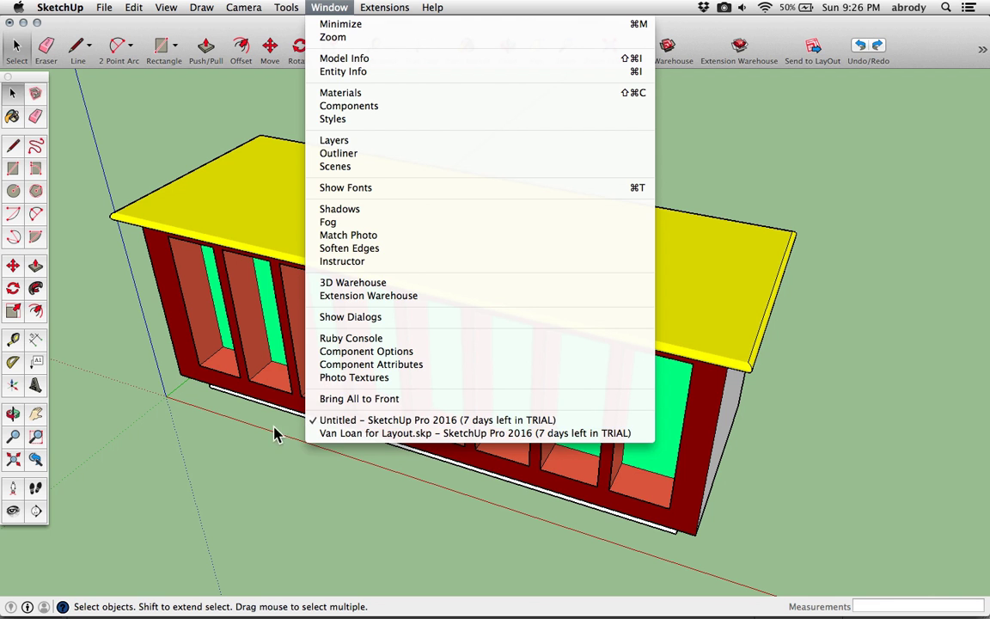
pyautogui.click(142, 170)
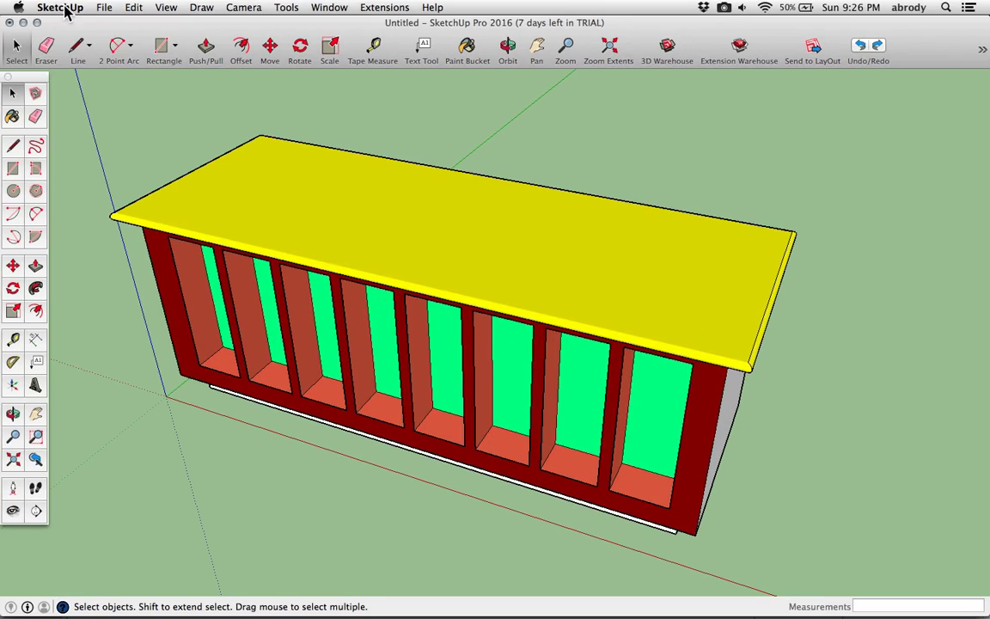
pyautogui.click(102, 7)
pyautogui.click(99, 9)
pyautogui.click(100, 8)
pyautogui.click(99, 8)
pyautogui.click(335, 8)
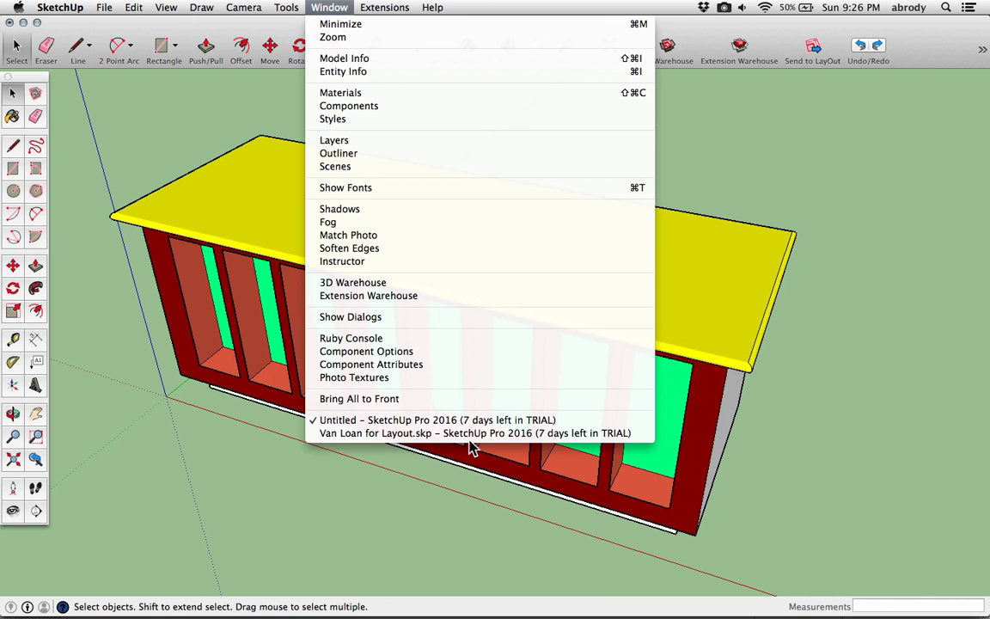
pyautogui.click(455, 433)
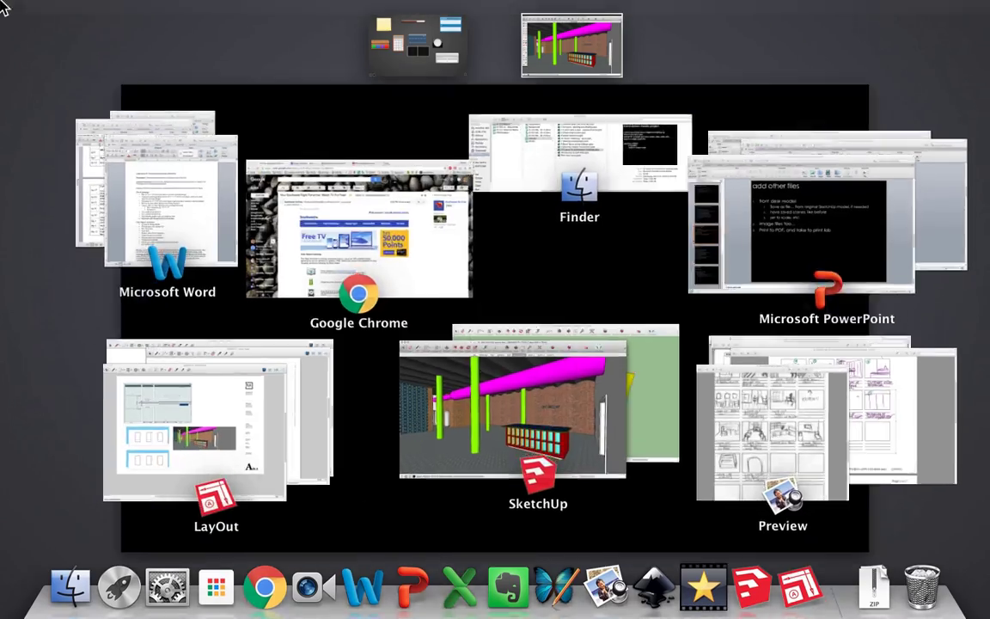
pyautogui.click(4, 7)
# - View the import options for SketchUp files, and cancel the import
pyautogui.click(102, 7)
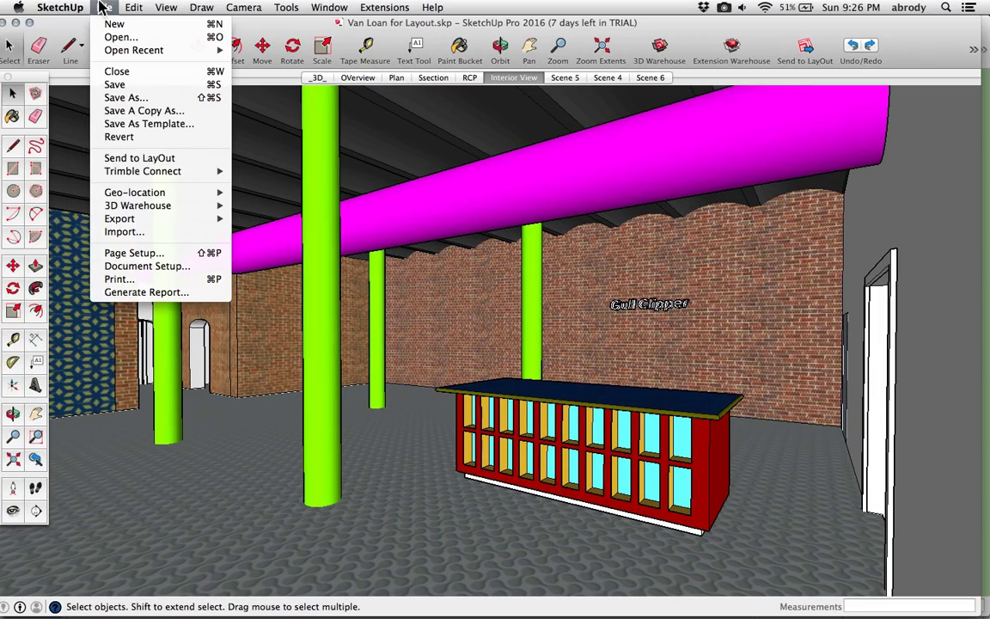
pyautogui.click(127, 235)
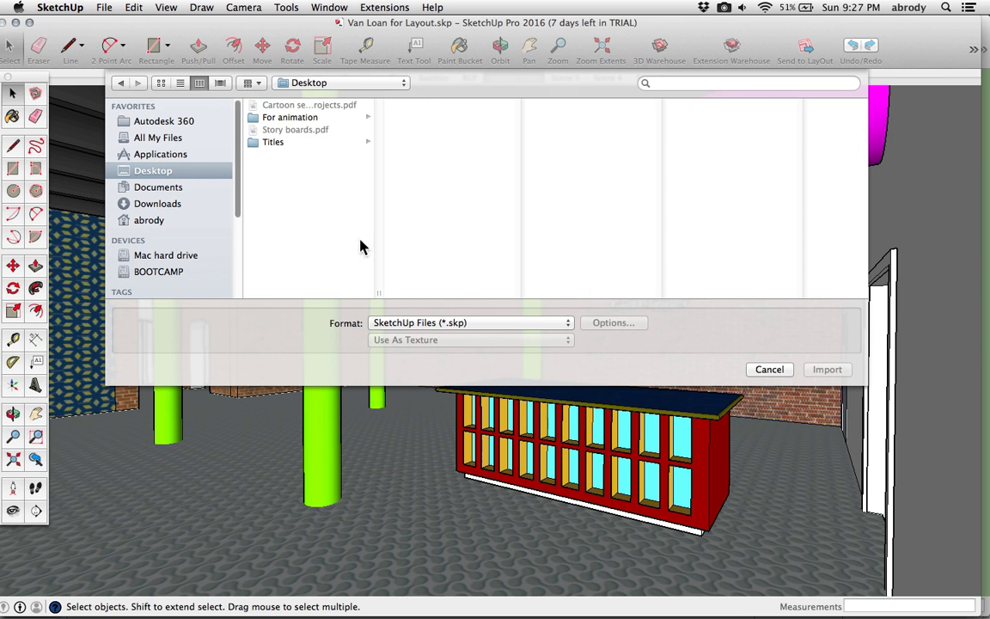
pyautogui.click(767, 370)
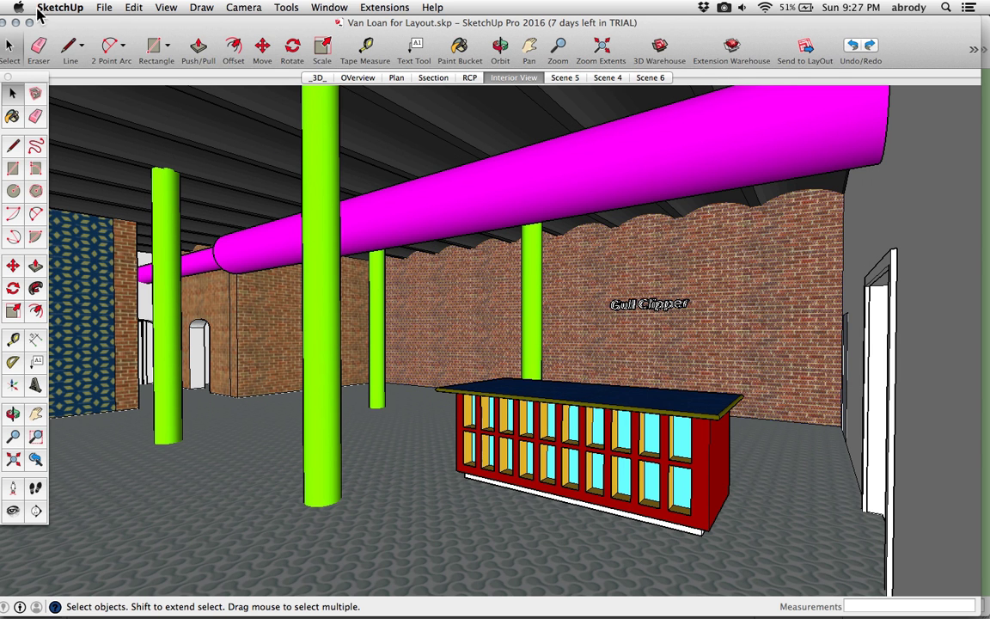
# - Start a new blank model and frame the axes and scale figure with free space around them
pyautogui.press('super+n')
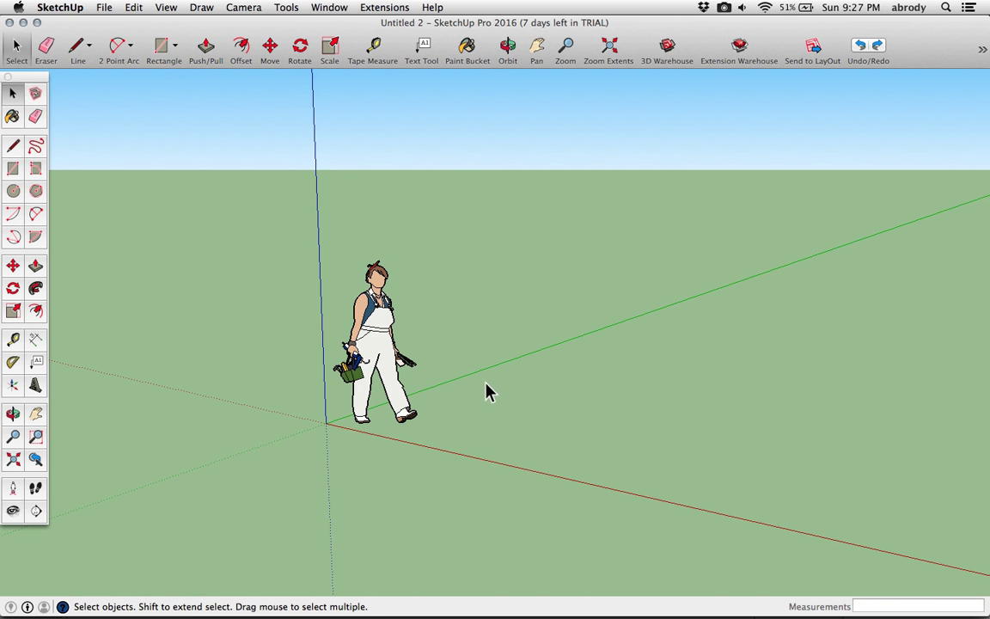
pyautogui.scroll(-2, 487, 389)
pyautogui.keyDown('shift'); pyautogui.moveTo(491, 390); pyautogui.dragTo(402, 388, button='middle'); pyautogui.keyUp('shift')
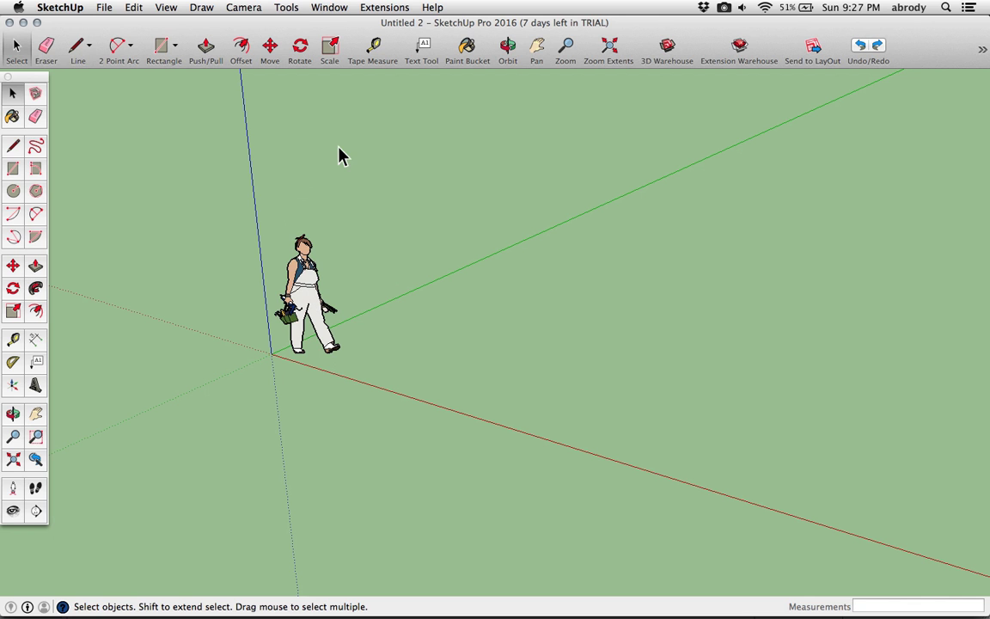
# - Open the Extension Warehouse and look through the industry filter for its top extensions, keeping All Industries
pyautogui.click(378, 9)
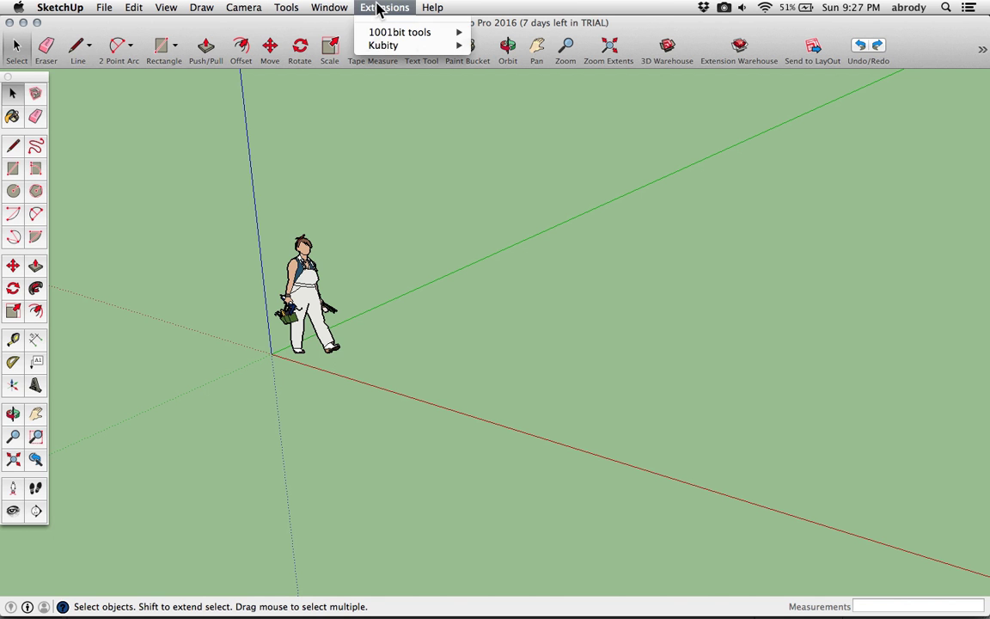
pyautogui.moveTo(341, 9)
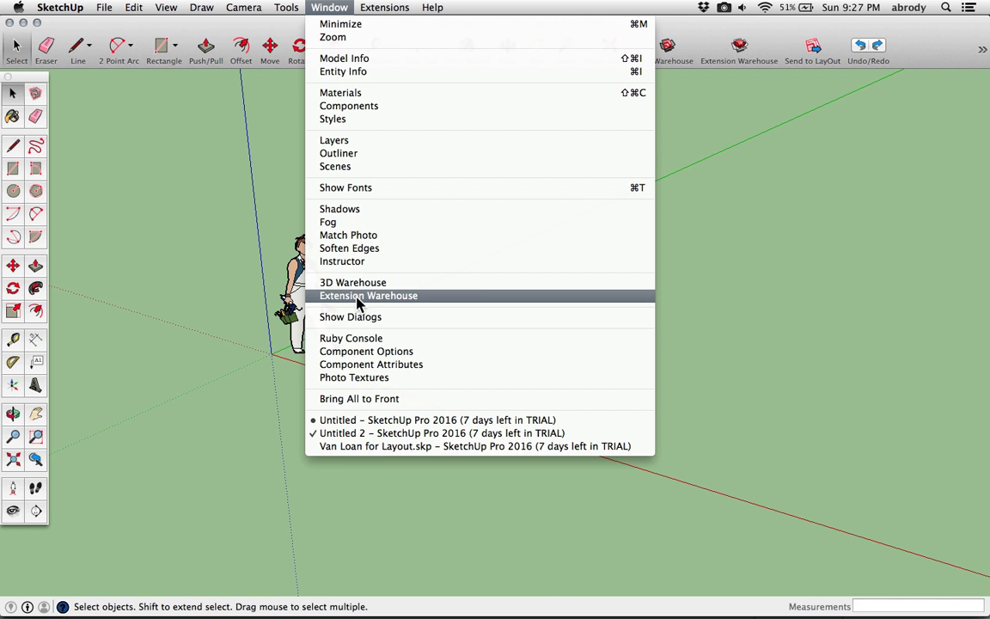
pyautogui.click(798, 189)
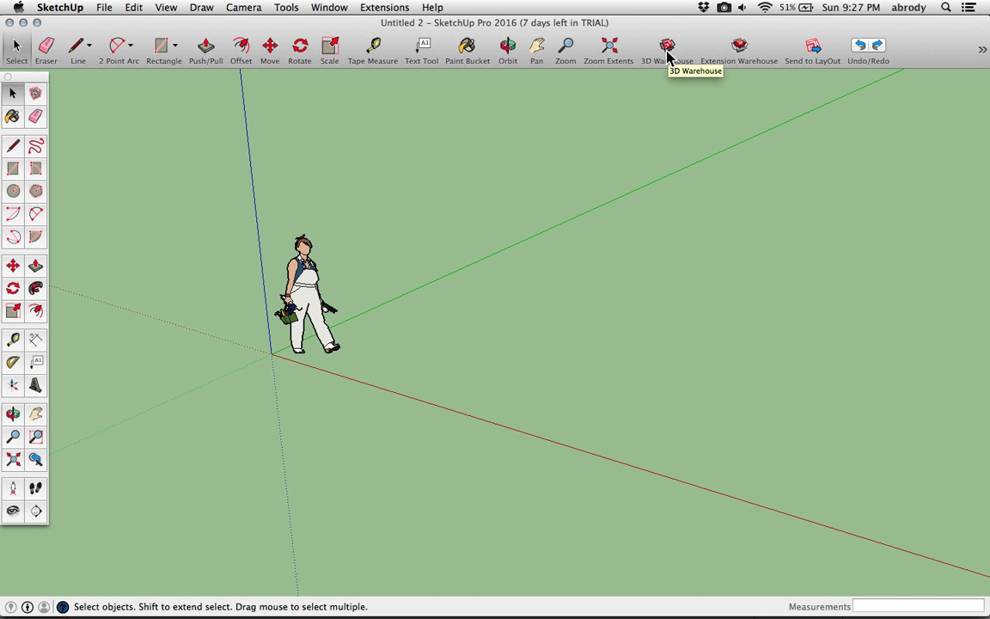
pyautogui.click(740, 48)
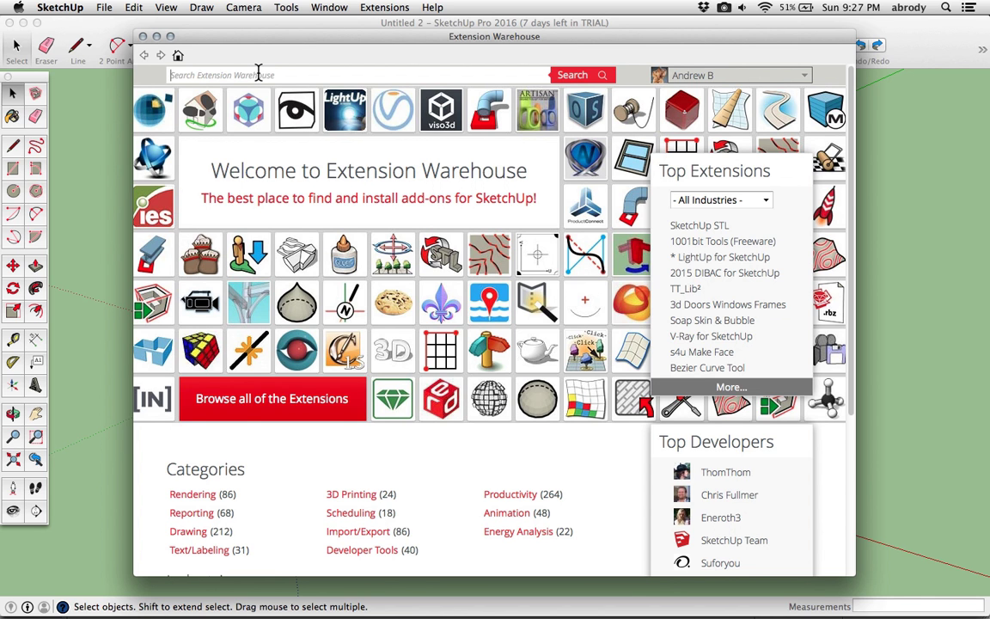
pyautogui.click(746, 199)
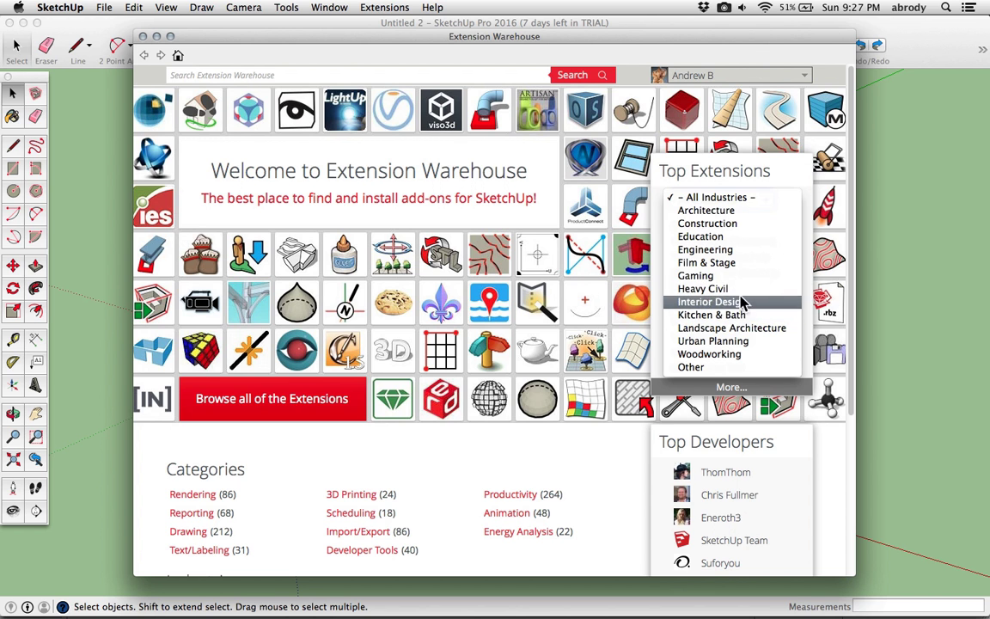
pyautogui.click(746, 186)
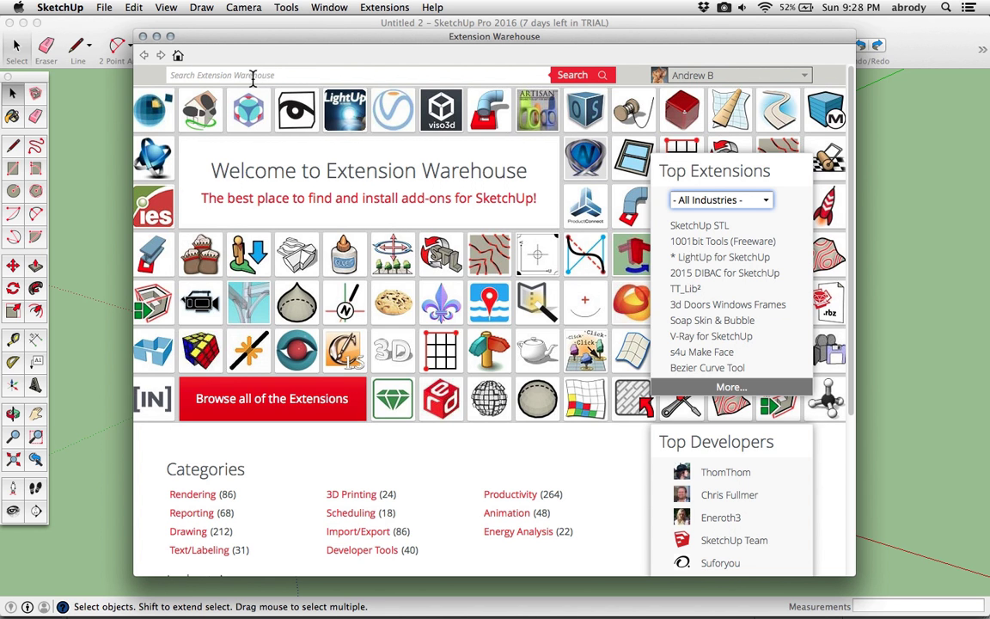
# - Search the Extension Warehouse for "1001 bit tools" and close the warehouse
pyautogui.click(249, 75)
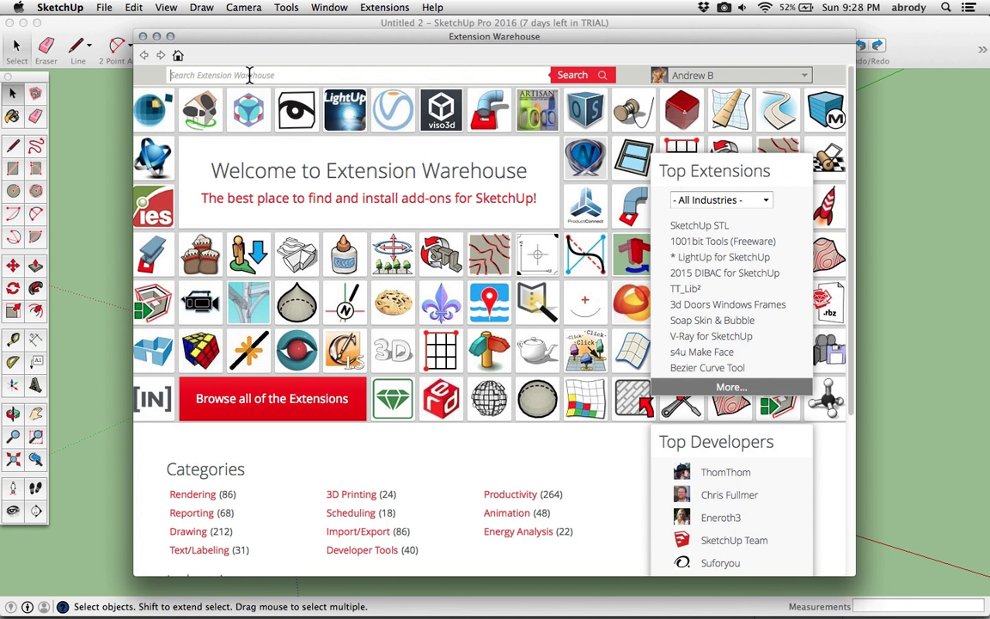
pyautogui.write('1001 bit tools')
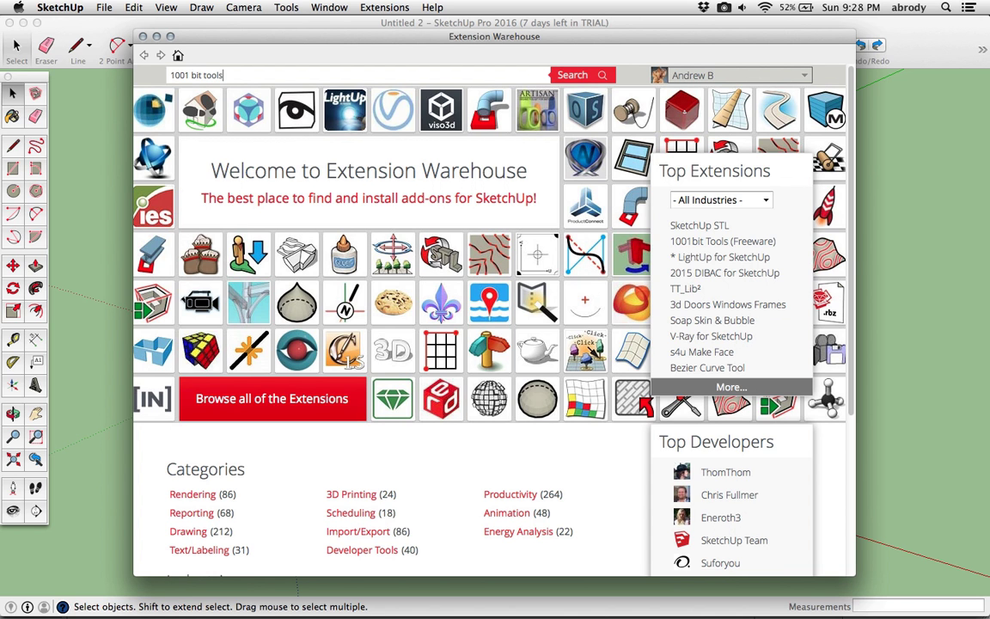
pyautogui.click(599, 76)
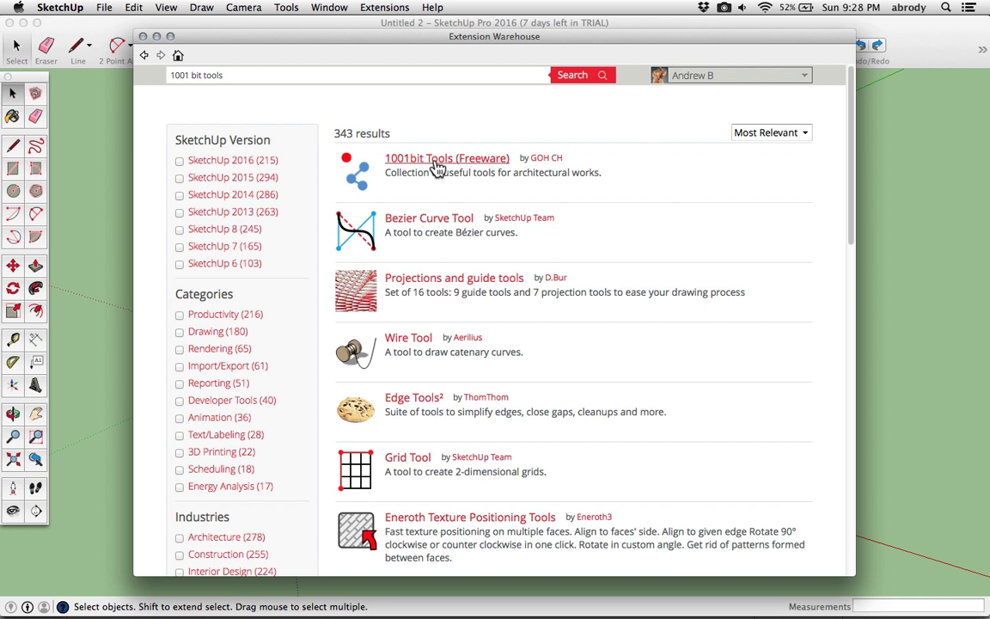
pyautogui.click(144, 37)
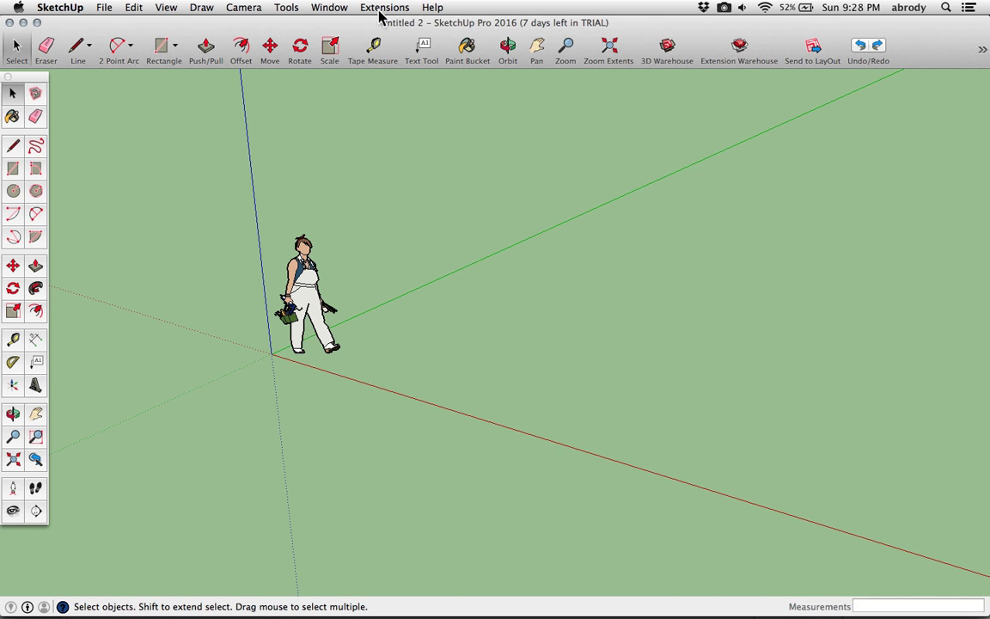
# - Show the 1001bit - tools palette and place it along the upper edge of the drawing area
pyautogui.click(327, 9)
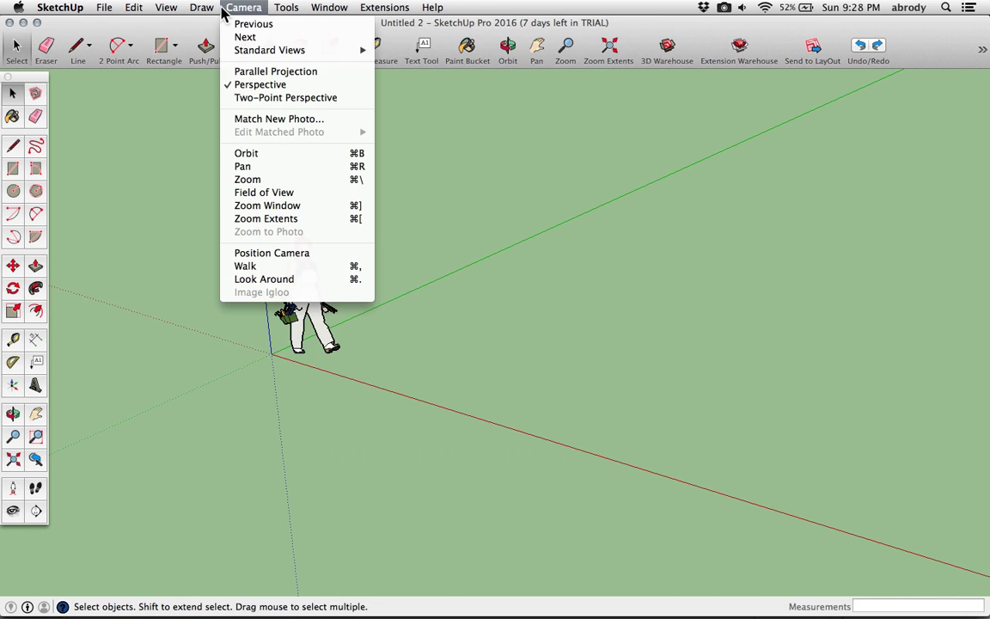
pyautogui.moveTo(287, 9)
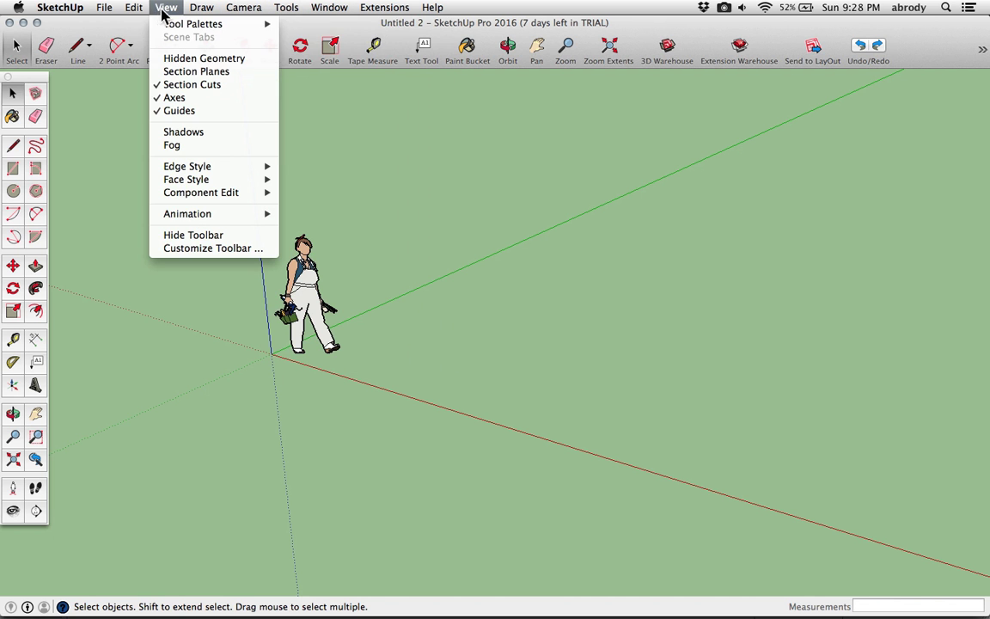
pyautogui.moveTo(169, 25)
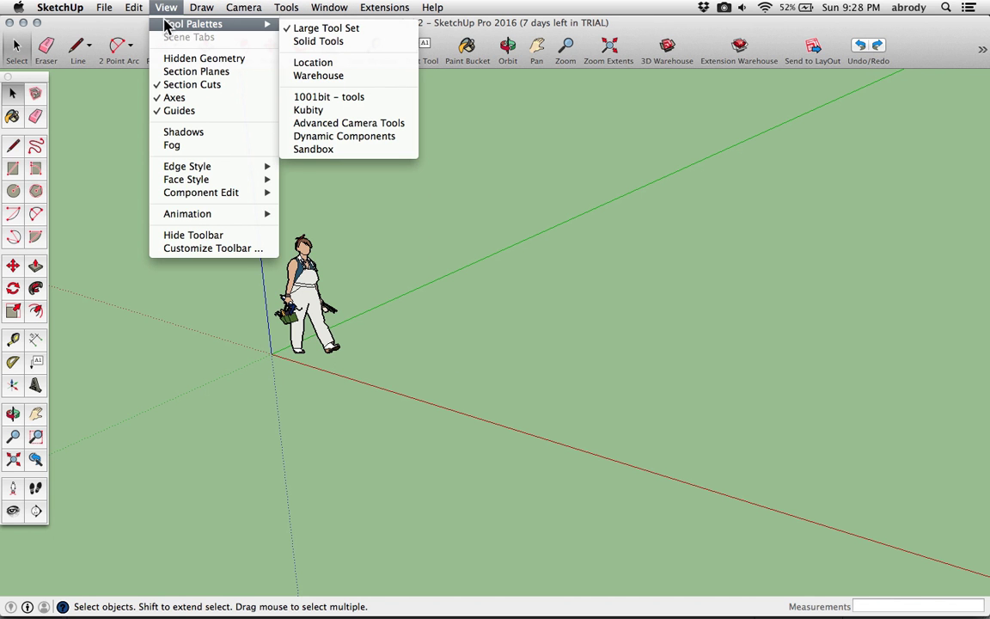
pyautogui.click(320, 100)
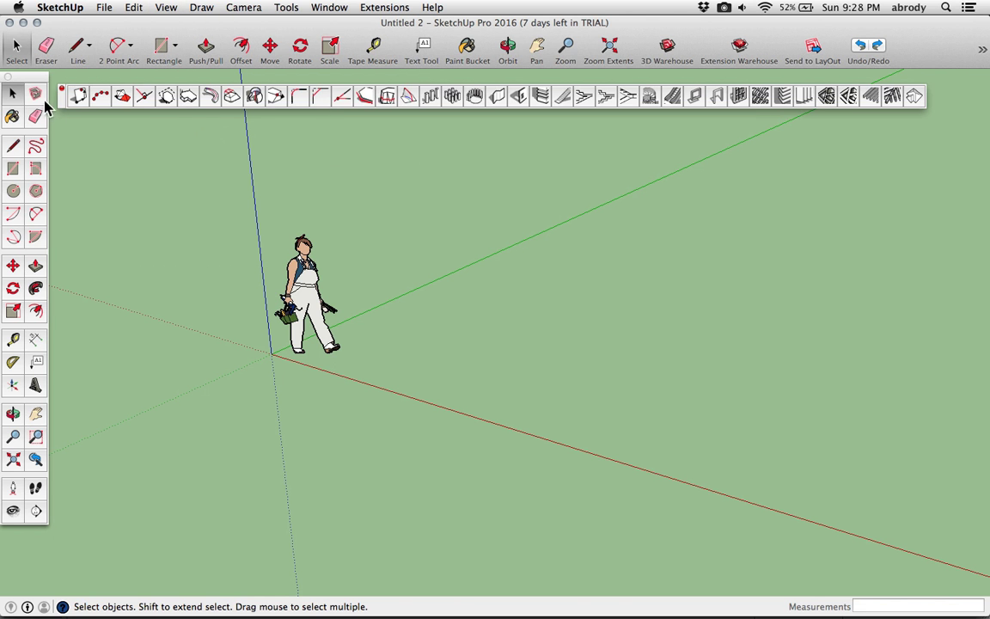
pyautogui.moveTo(59, 98); pyautogui.dragTo(52, 89)
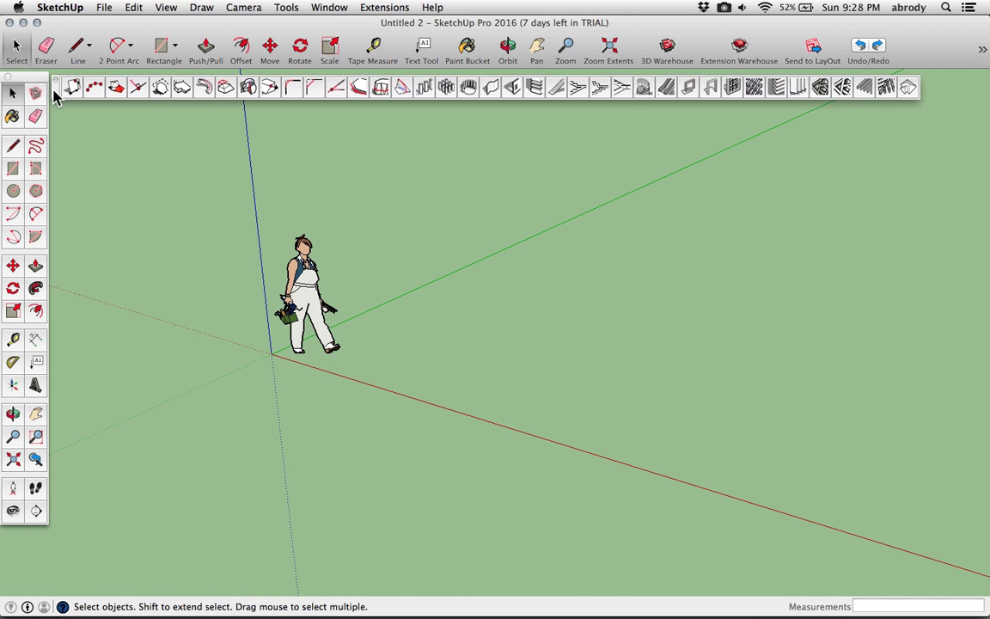
pyautogui.click(191, 11)
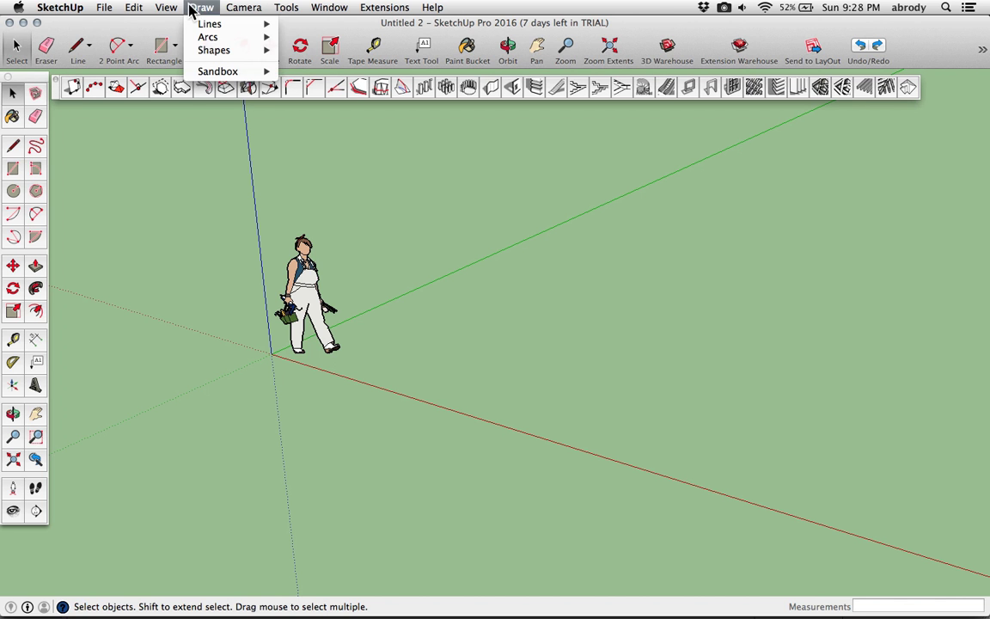
pyautogui.moveTo(401, 32)
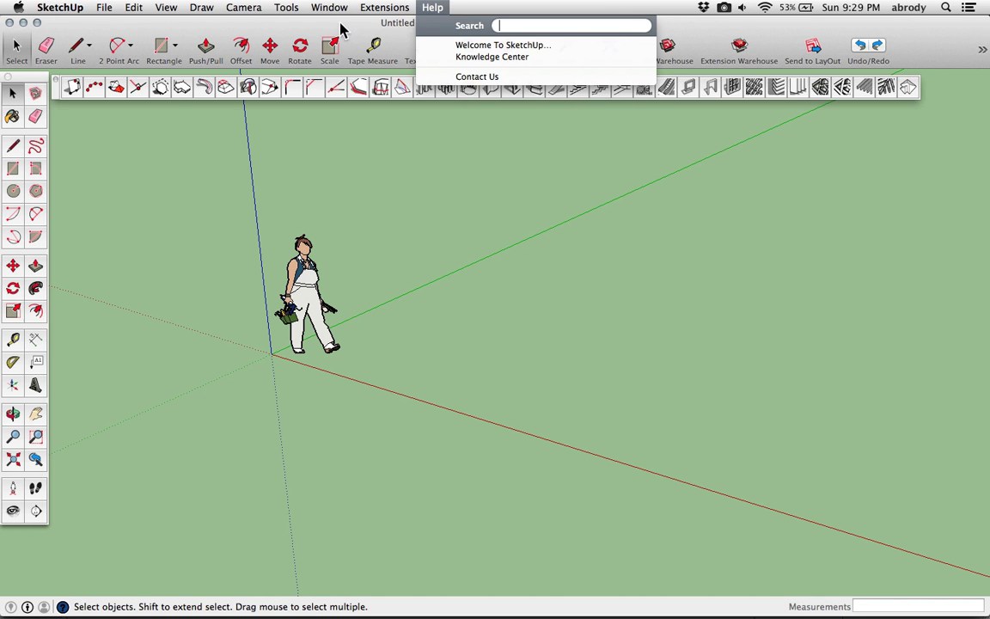
pyautogui.click(166, 19)
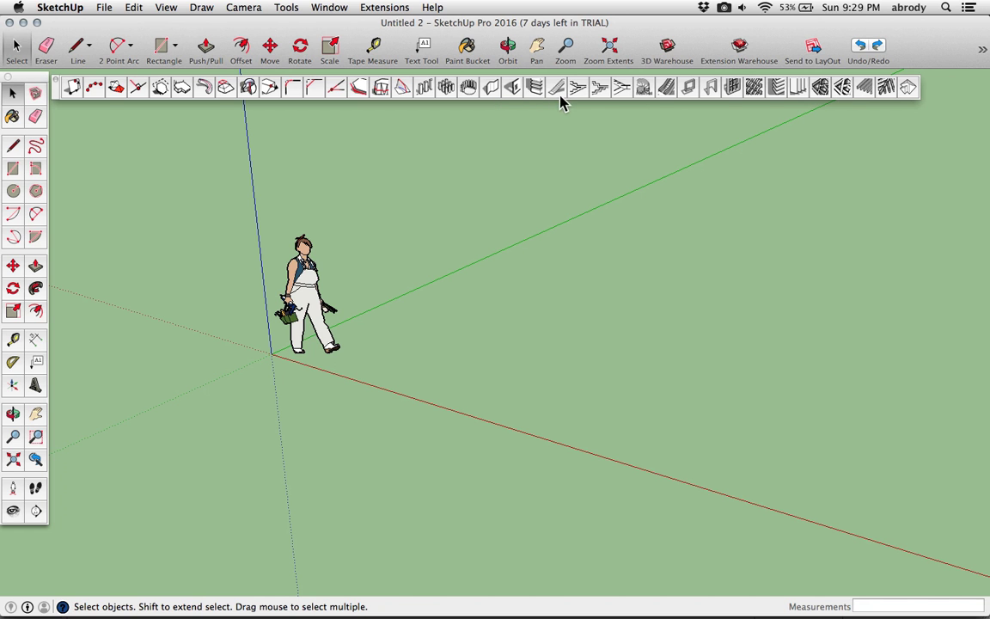
# - Start a 1001bit vertical wall with a height of 12', keeping the 5 7/8" thickness and right alignment
pyautogui.click(491, 87)
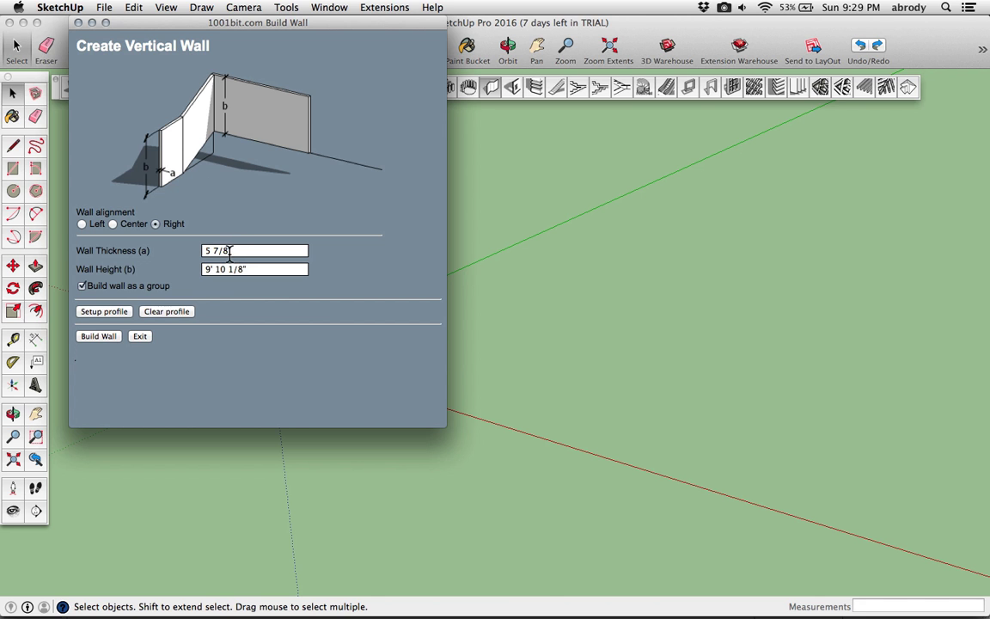
pyautogui.click(253, 269)
pyautogui.moveTo(256, 269); pyautogui.dragTo(199, 269)
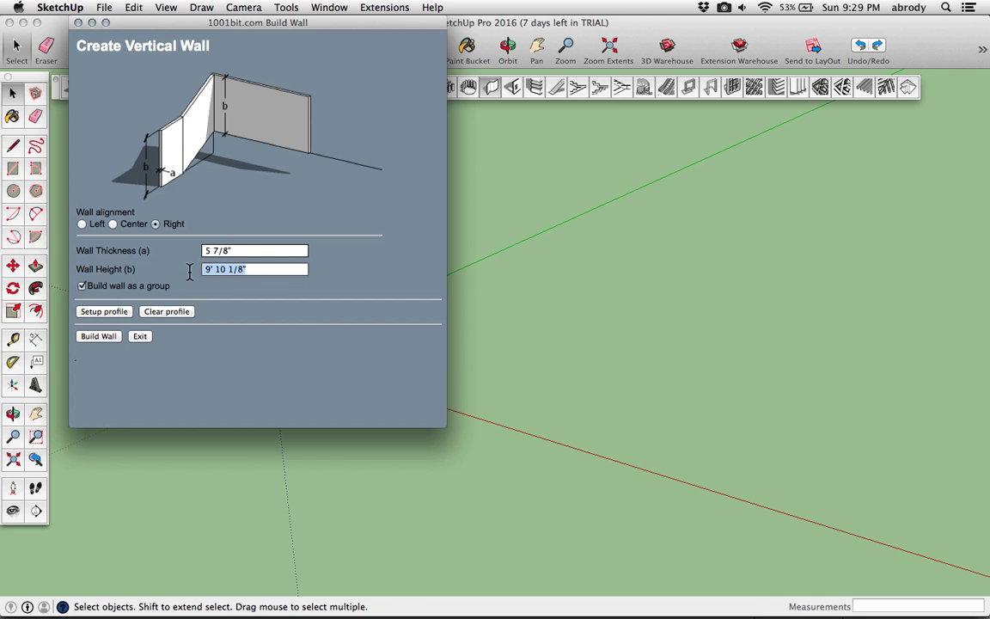
pyautogui.write('12')
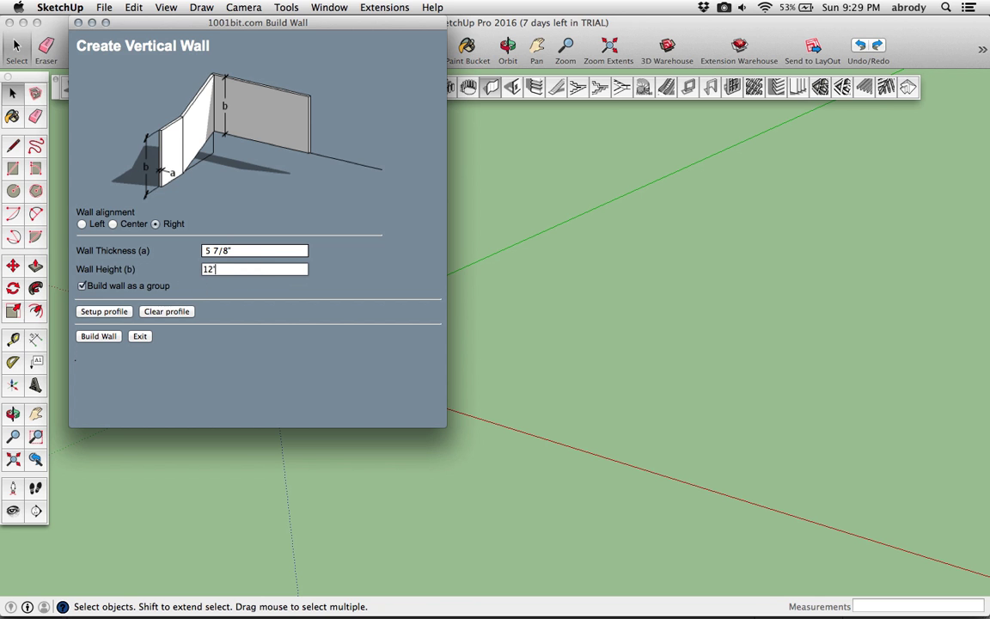
pyautogui.click(99, 337)
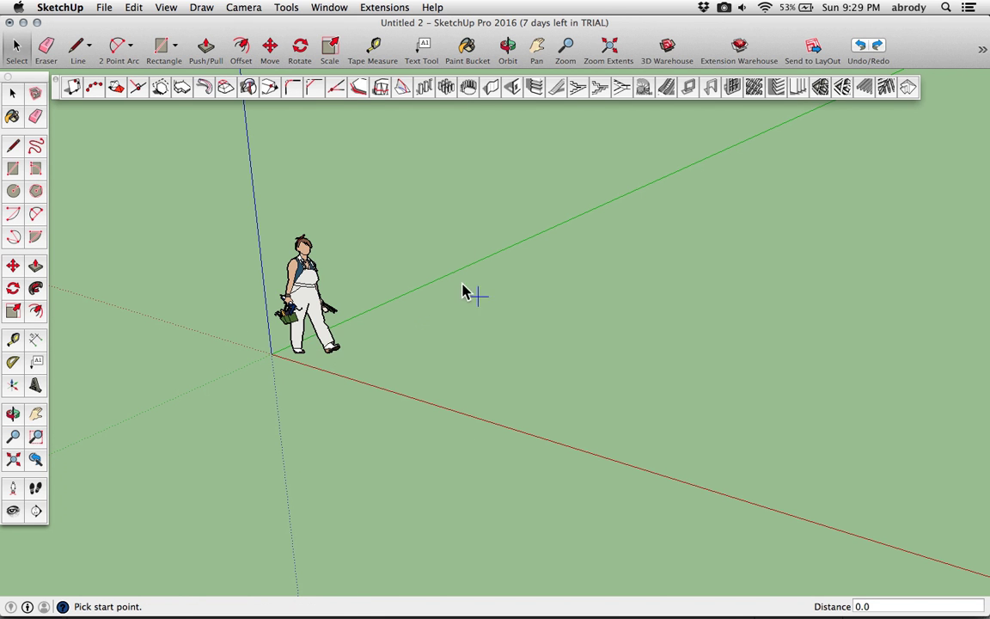
# - Draw the vertical wall around a closed five-sided footprint, ending at its starting corner behind the figure
pyautogui.scroll(-3, 494, 309)
pyautogui.click(502, 269)
pyautogui.click(660, 348)
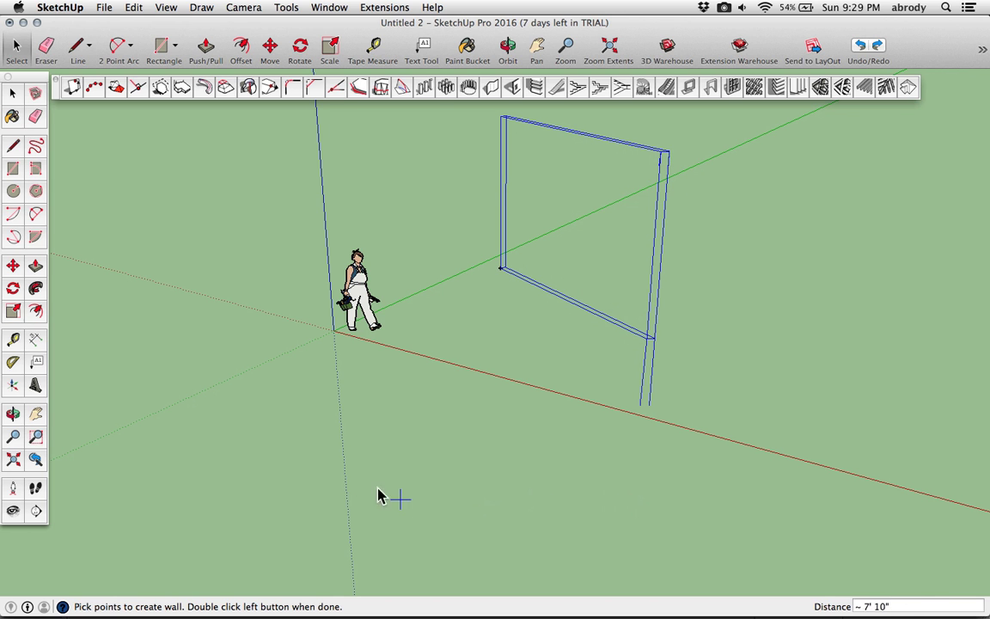
pyautogui.click(247, 298)
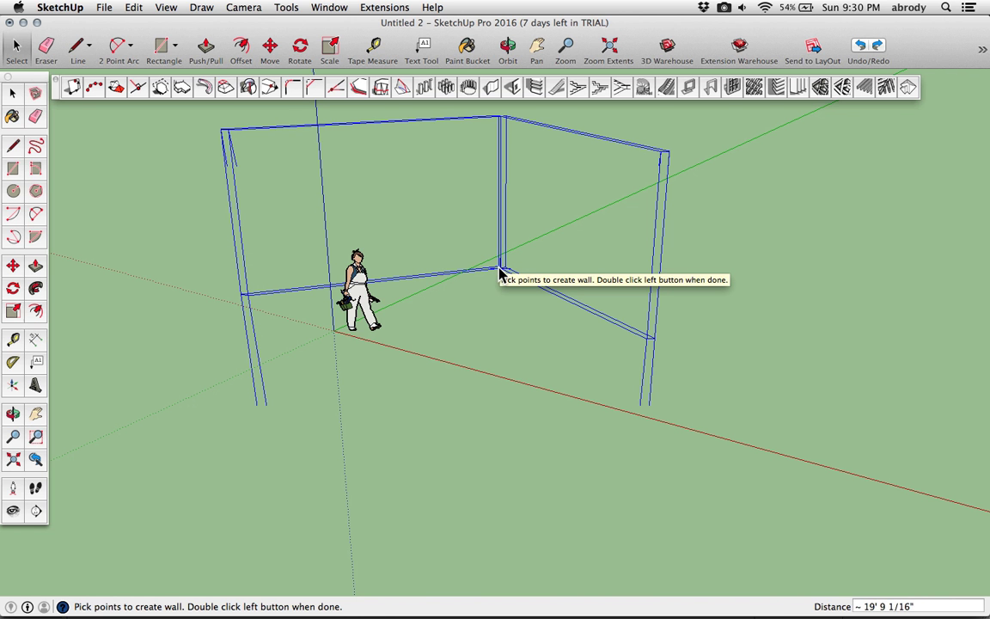
pyautogui.doubleClick(500, 271)
# - Open the wall group for editing and try to thicken the back wall by pulling its inner face inward about 11 1/2"
pyautogui.moveTo(499, 278); pyautogui.dragTo(608, 370, button='middle')
pyautogui.click(503, 250)
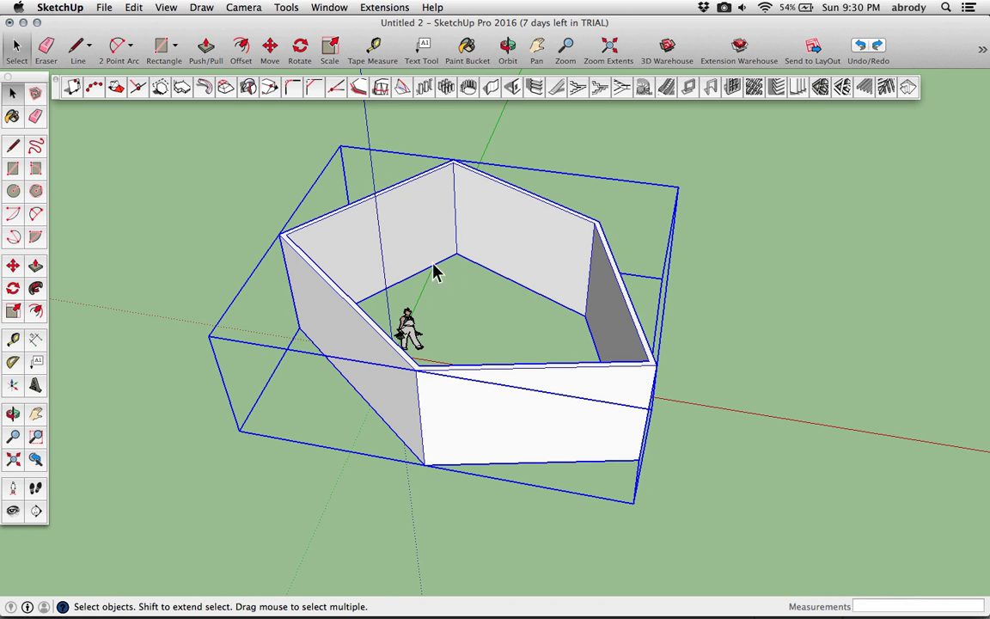
pyautogui.doubleClick(503, 262)
pyautogui.click(508, 237)
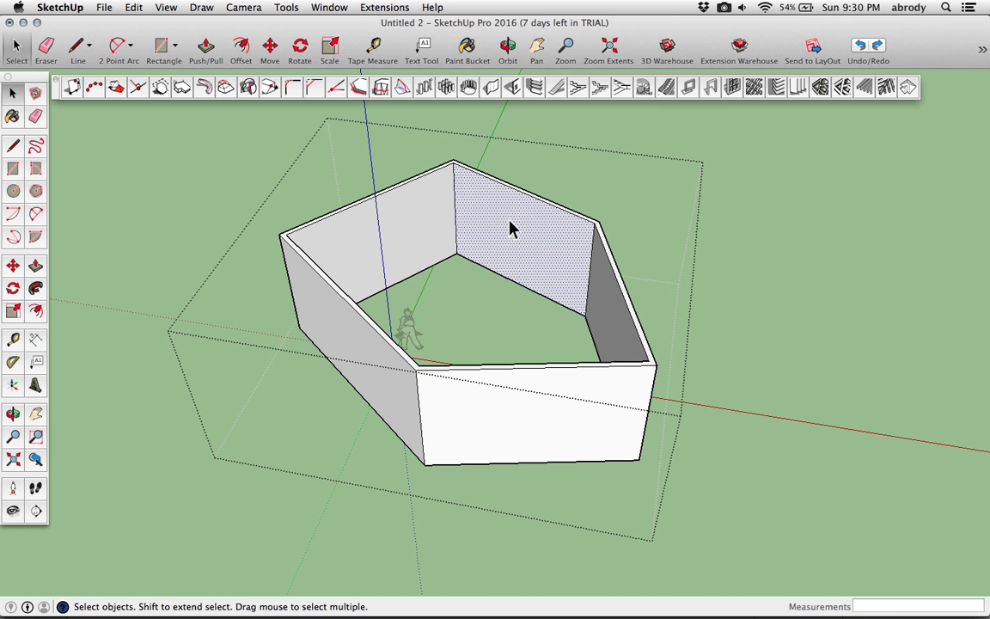
pyautogui.press('p')
pyautogui.click(511, 230)
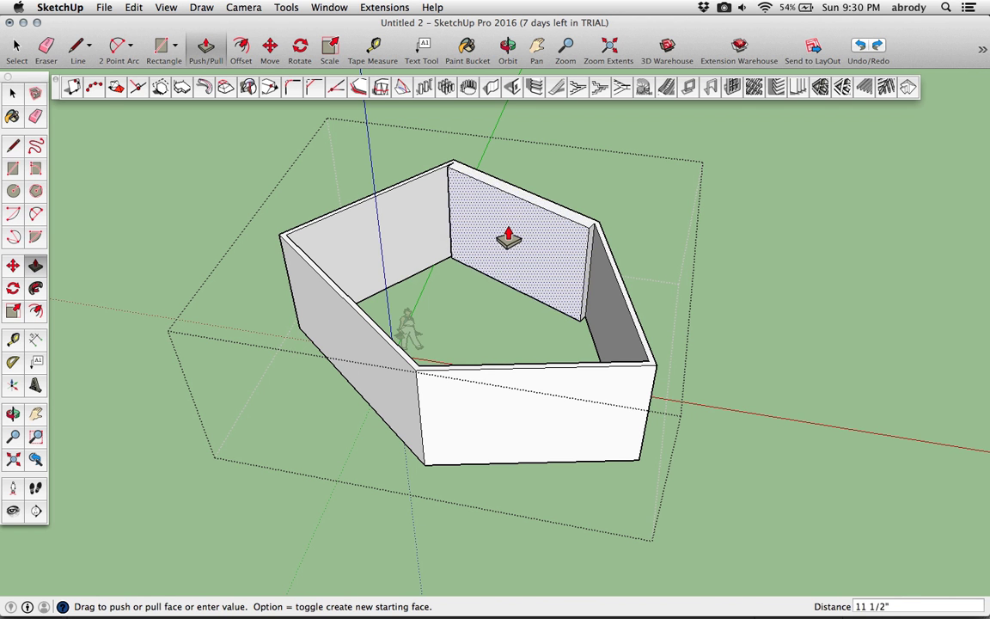
pyautogui.moveTo(520, 231); pyautogui.dragTo(528, 178, button='middle')
pyautogui.press('space')
pyautogui.click(203, 222)
pyautogui.moveTo(350, 342); pyautogui.dragTo(384, 187, button='middle')
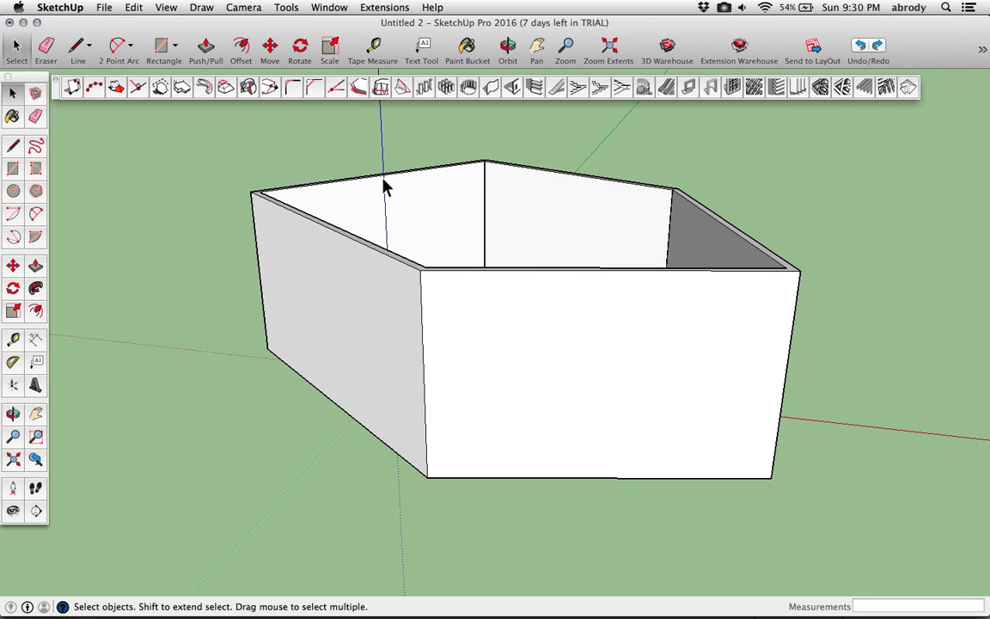
# - Start a 1001bit wall opening with a width of 5' and a height of 4'
pyautogui.click(513, 90)
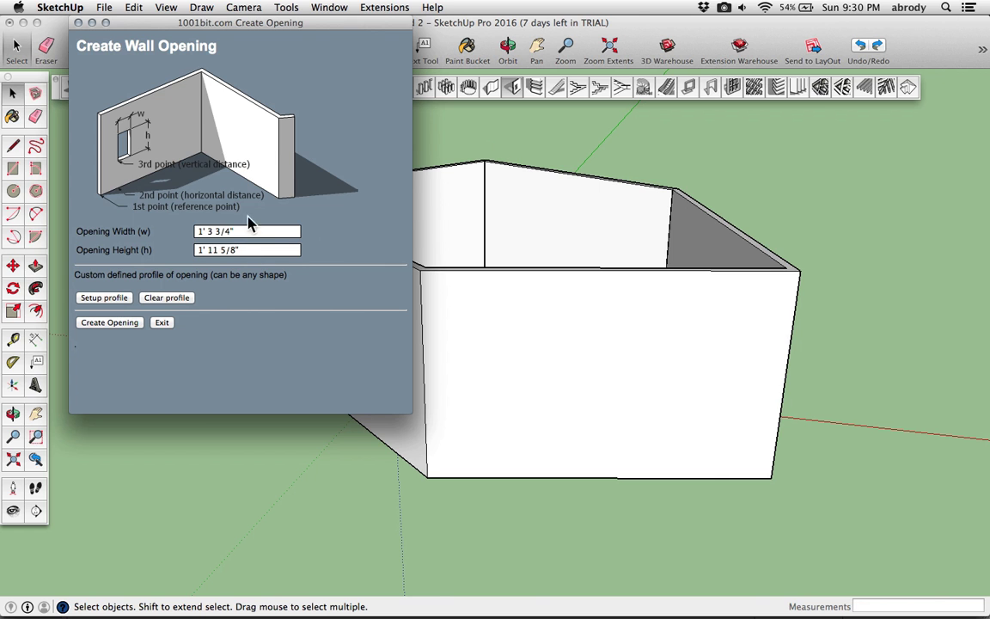
pyautogui.click(257, 231)
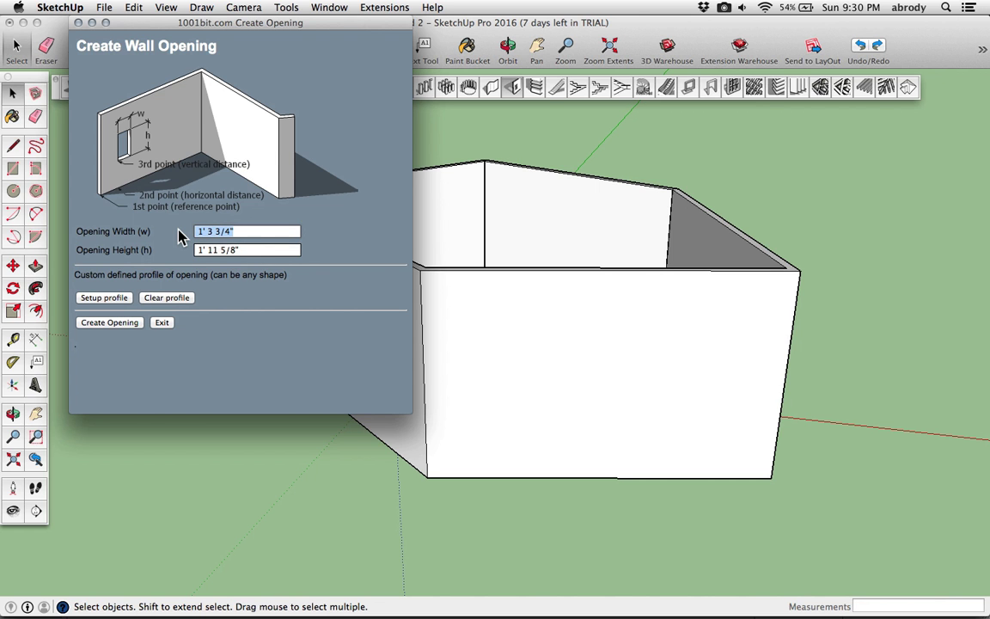
pyautogui.write("5'")
pyautogui.press('Tab')
pyautogui.write('4')
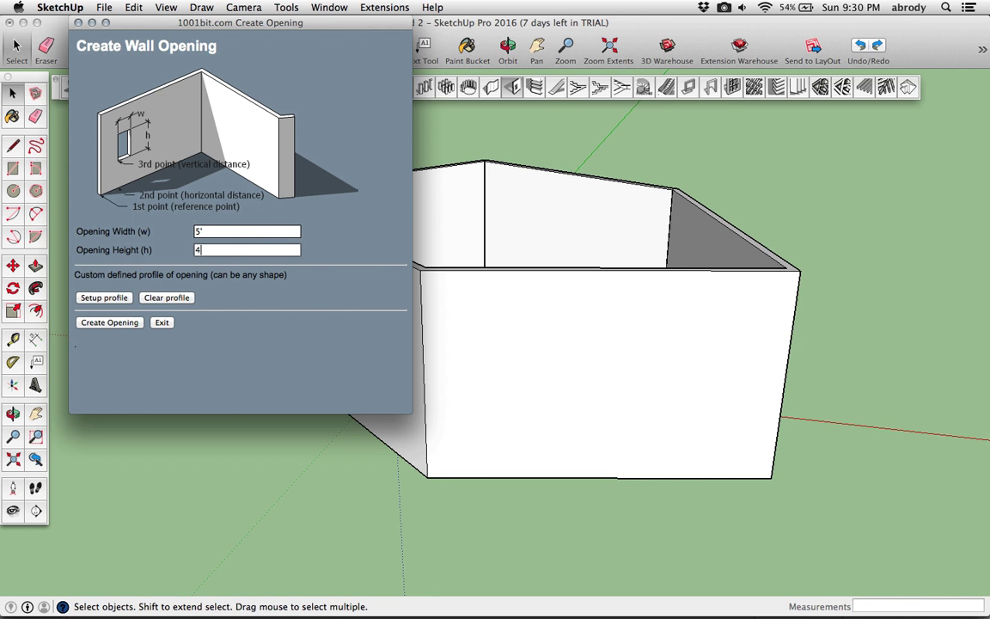
pyautogui.write('8')
pyautogui.press('BackSpace')
pyautogui.write("'")
pyautogui.click(109, 323)
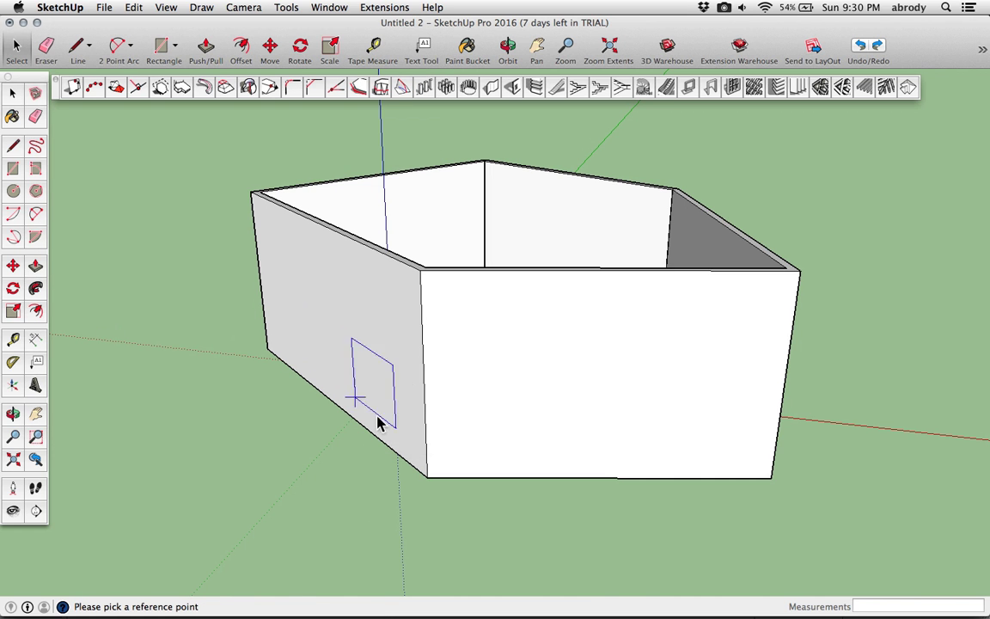
# - Place the opening near the middle of the front wall with its sill about 4' up, measuring from the wall's lower near corner
pyautogui.click(429, 472)
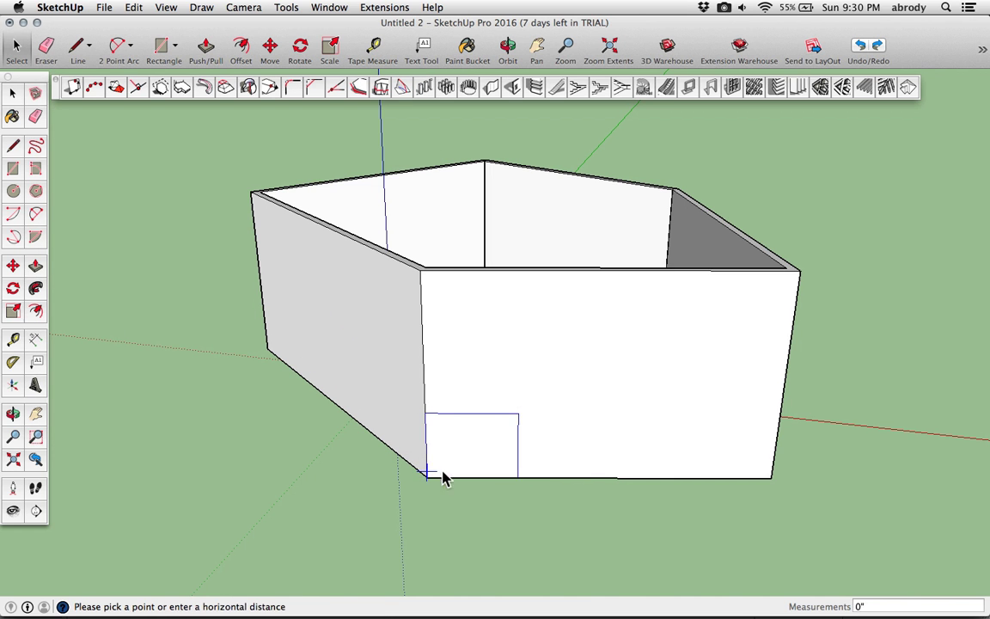
pyautogui.click(533, 478)
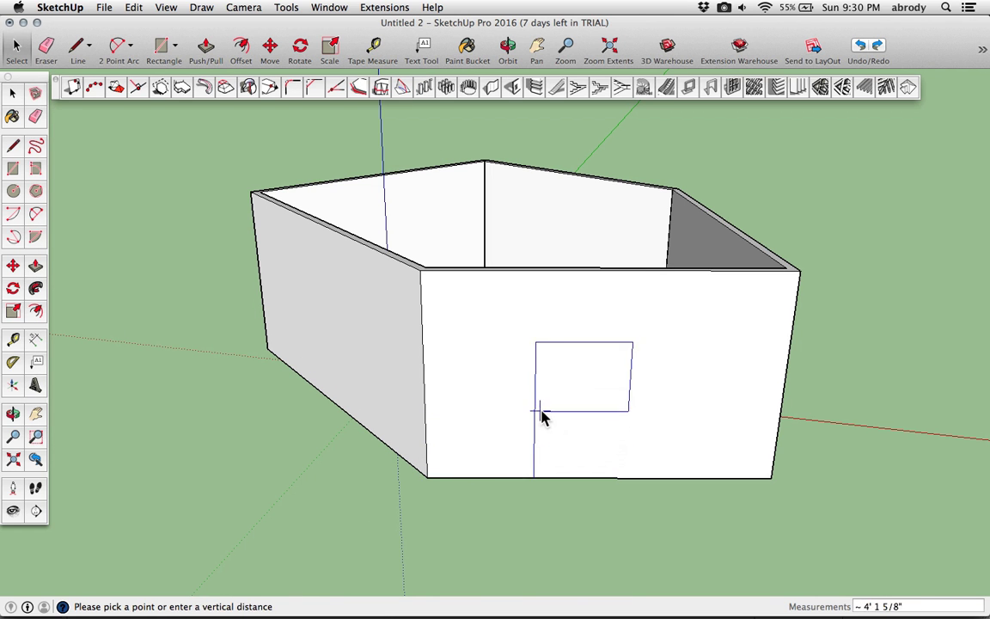
pyautogui.click(539, 420)
# - Edit the wall group and enlarge the opening with Push/Pull by lowering its sill and pushing one side face outward
pyautogui.press('o')
pyautogui.moveTo(515, 349); pyautogui.dragTo(523, 314)
pyautogui.moveTo(523, 314); pyautogui.dragTo(400, 398, button='middle')
pyautogui.scroll(5, 404, 447)
pyautogui.press('space')
pyautogui.click(486, 373)
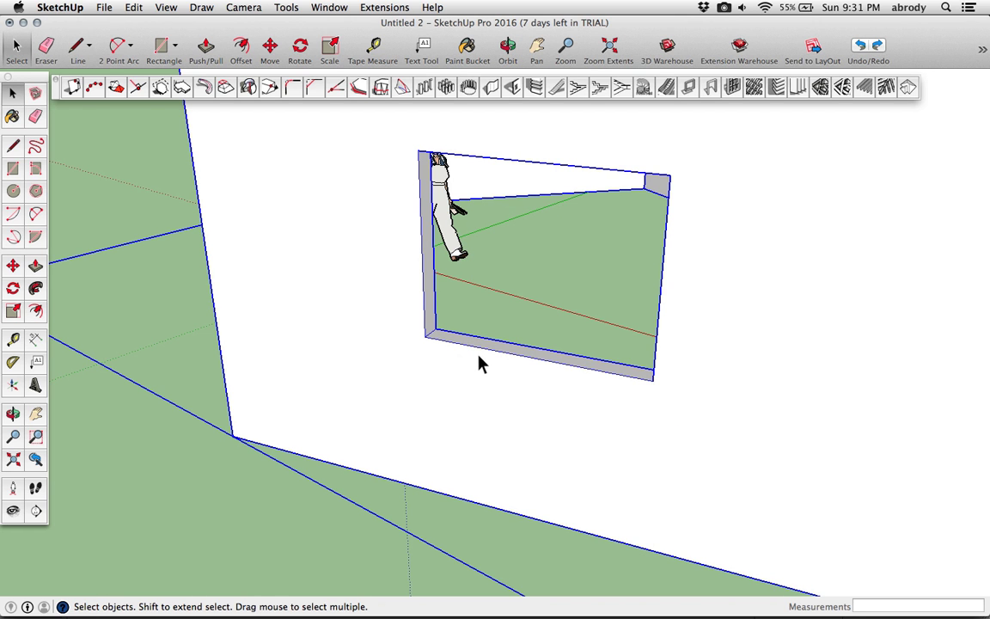
pyautogui.doubleClick(480, 364)
pyautogui.press('p')
pyautogui.moveTo(479, 353); pyautogui.dragTo(477, 405)
pyautogui.moveTo(433, 337); pyautogui.dragTo(321, 328)
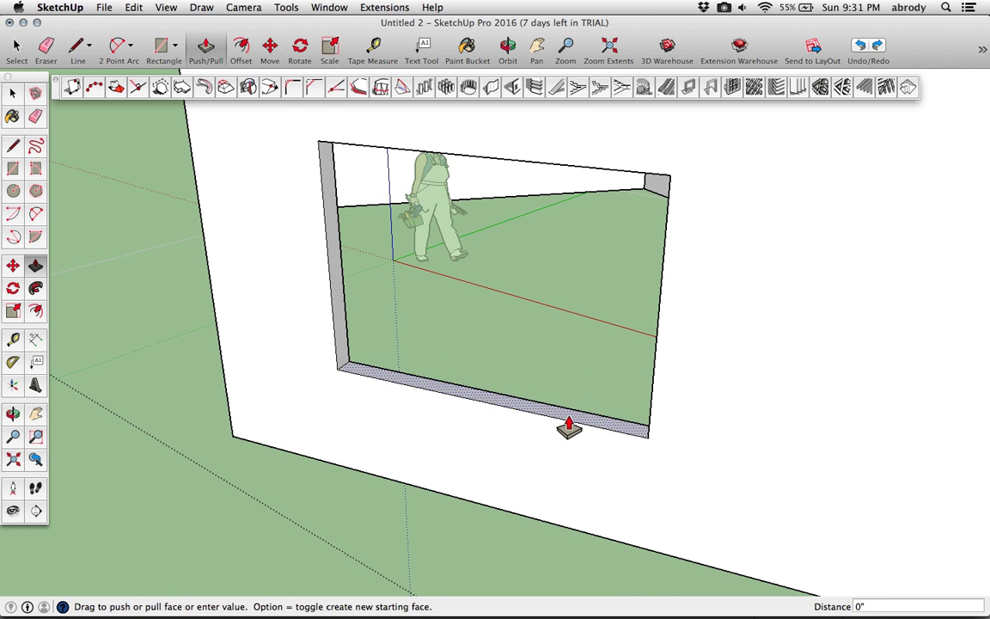
# - Push the opening's sill down a further 11 15/16" or so and leave the wall group
pyautogui.moveTo(568, 417); pyautogui.dragTo(572, 457)
pyautogui.scroll(3, 572, 403)
pyautogui.moveTo(572, 395); pyautogui.dragTo(635, 400, button='middle')
pyautogui.scroll(-6, 688, 391)
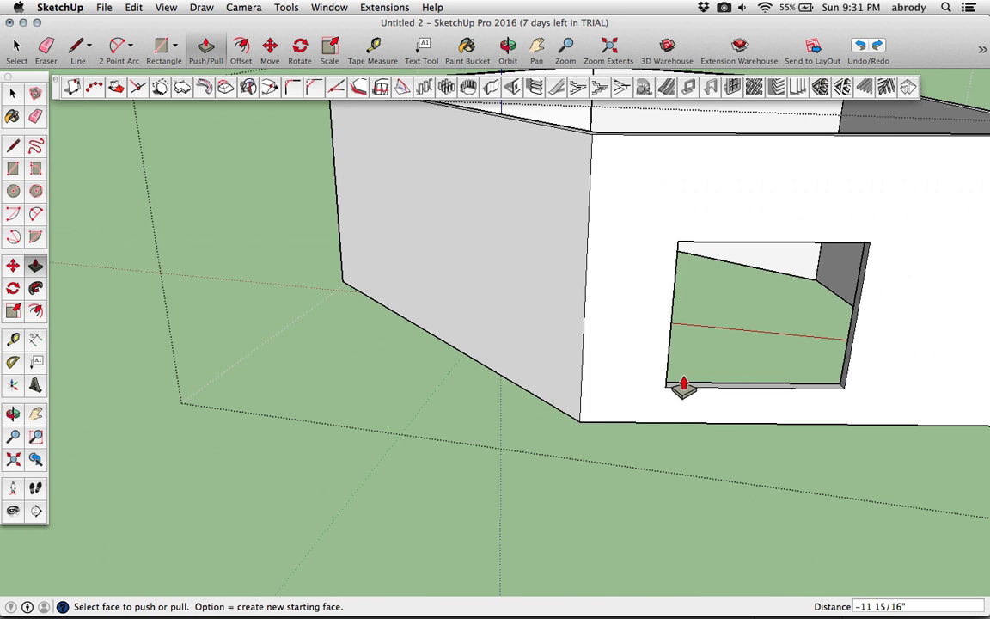
pyautogui.press('space')
pyautogui.scroll(-6, 653, 478)
pyautogui.moveTo(636, 506); pyautogui.dragTo(503, 225, button='middle')
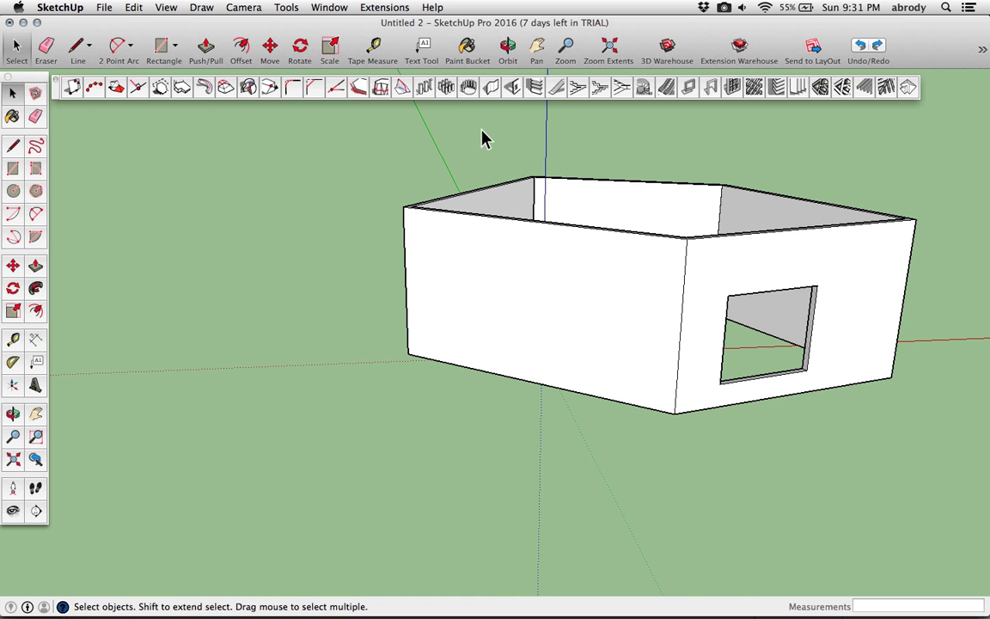
# - Build a left-to-right 1001bit staircase with two flights of 10 risers on the ground beside the building
pyautogui.click(577, 89)
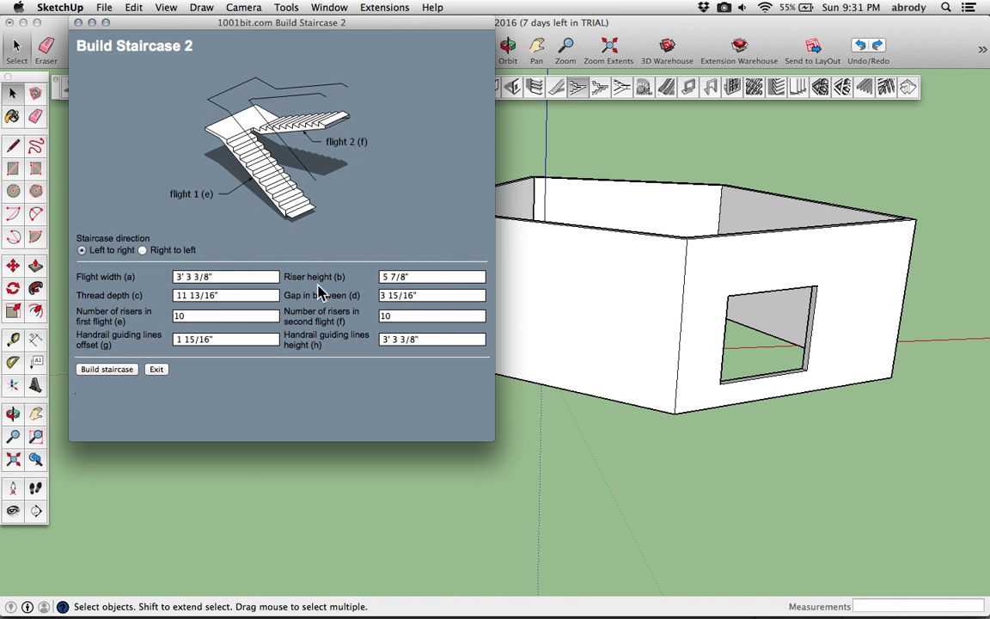
pyautogui.click(104, 370)
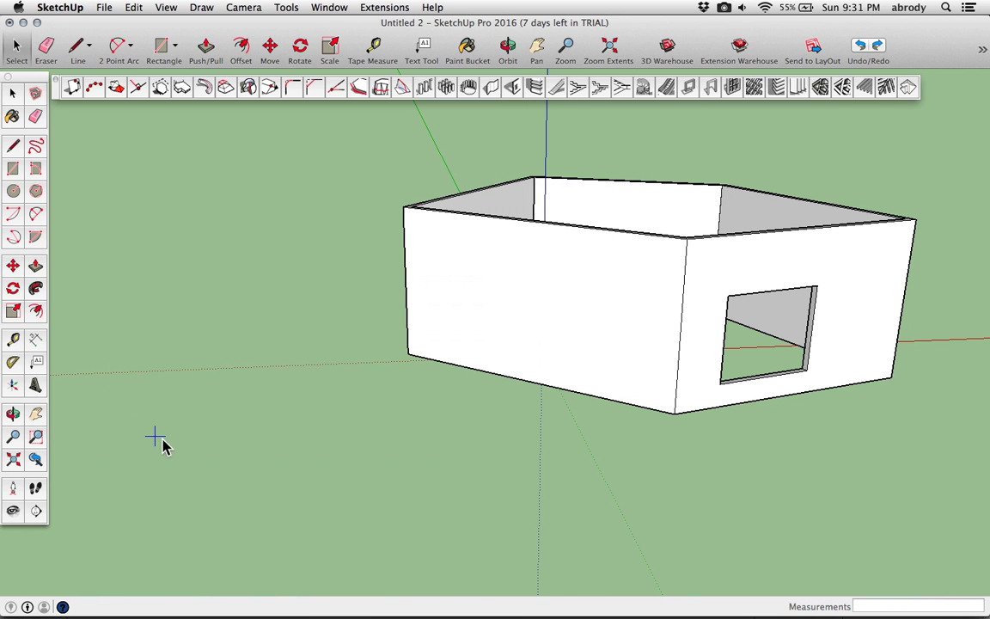
pyautogui.click(331, 490)
pyautogui.moveTo(282, 457); pyautogui.dragTo(400, 400, button='middle')
pyautogui.moveTo(464, 424); pyautogui.dragTo(337, 492, button='middle')
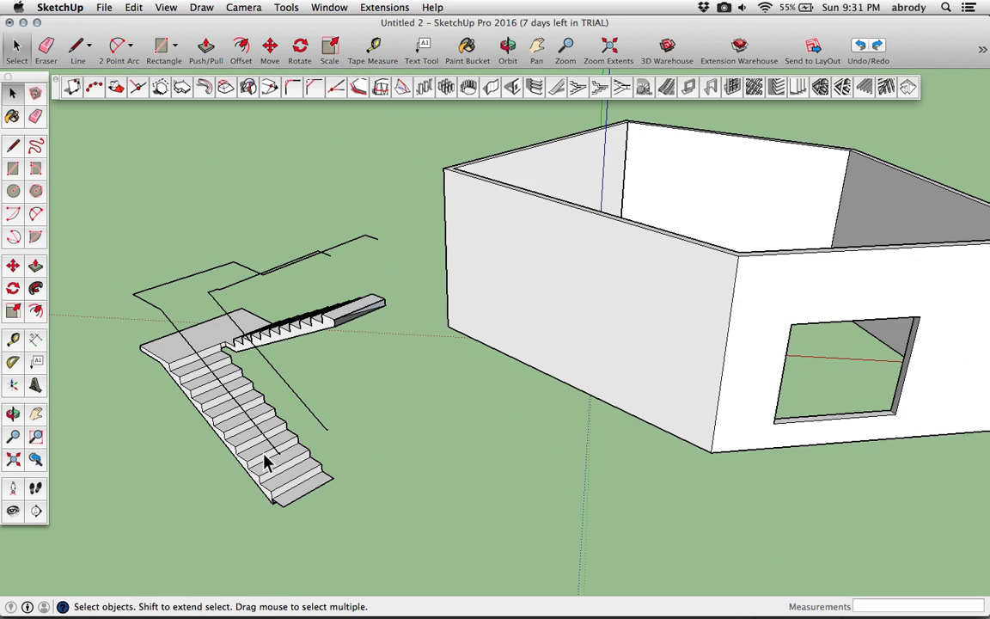
# - Scale the two-flight staircase slightly taller along the vertical axis and delete it
pyautogui.click(238, 409)
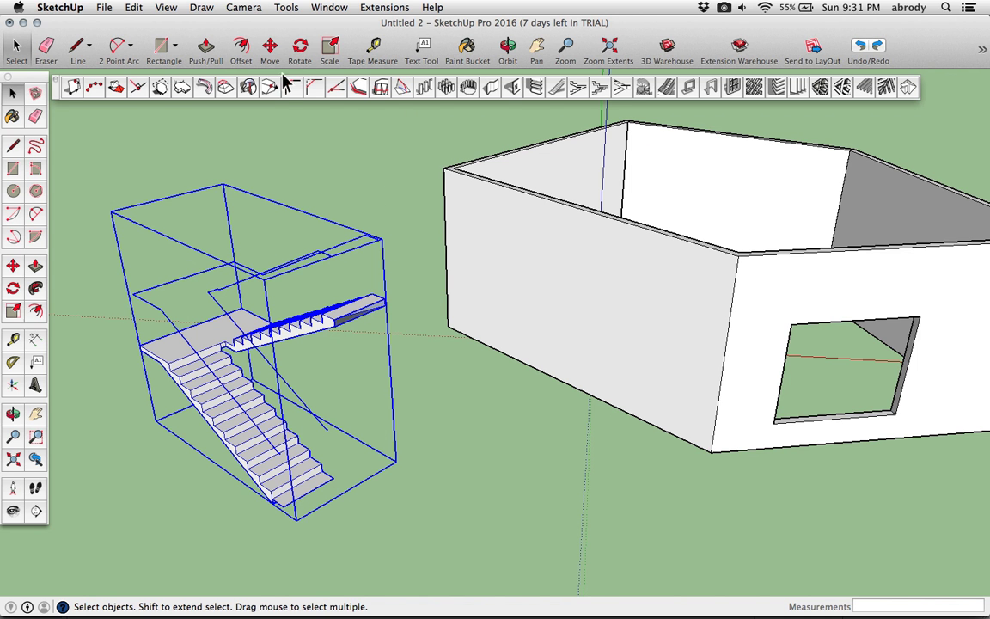
pyautogui.click(330, 50)
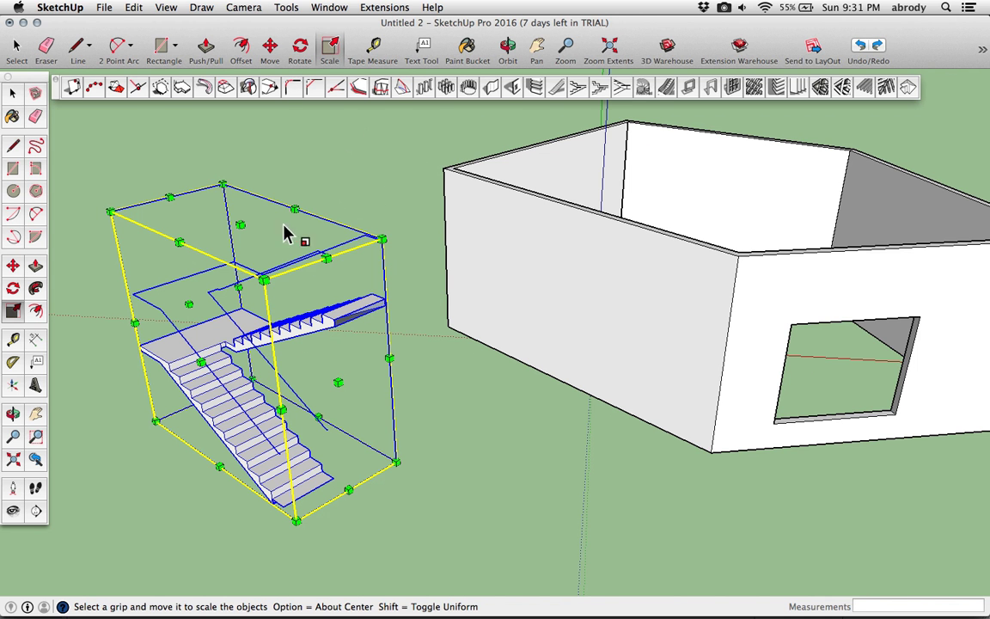
pyautogui.moveTo(234, 225); pyautogui.dragTo(233, 199)
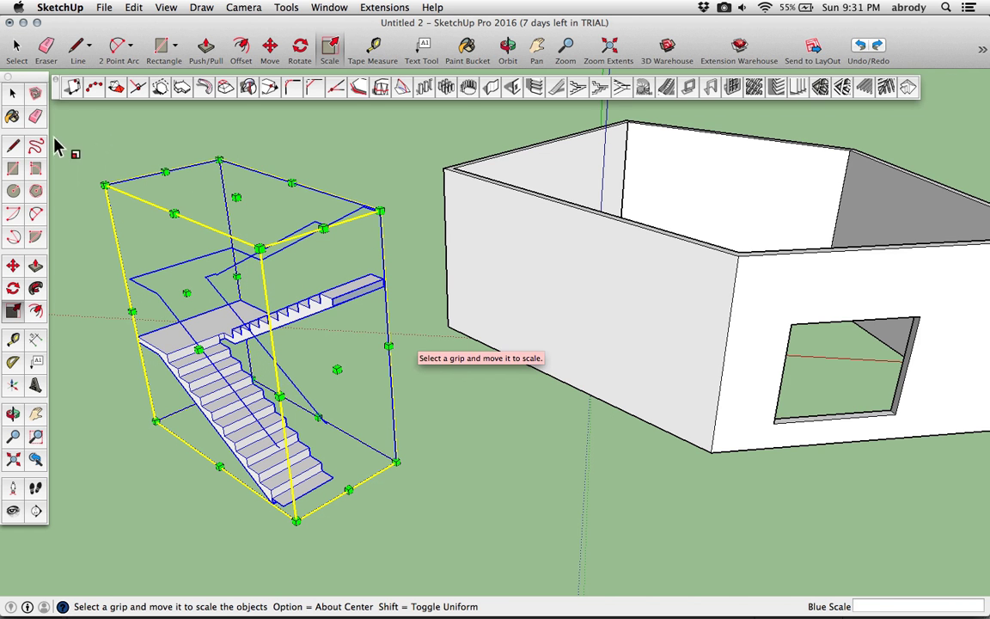
pyautogui.click(12, 93)
pyautogui.click(410, 327)
pyautogui.moveTo(385, 331); pyautogui.dragTo(437, 286, button='middle')
pyautogui.scroll(-2, 436, 287)
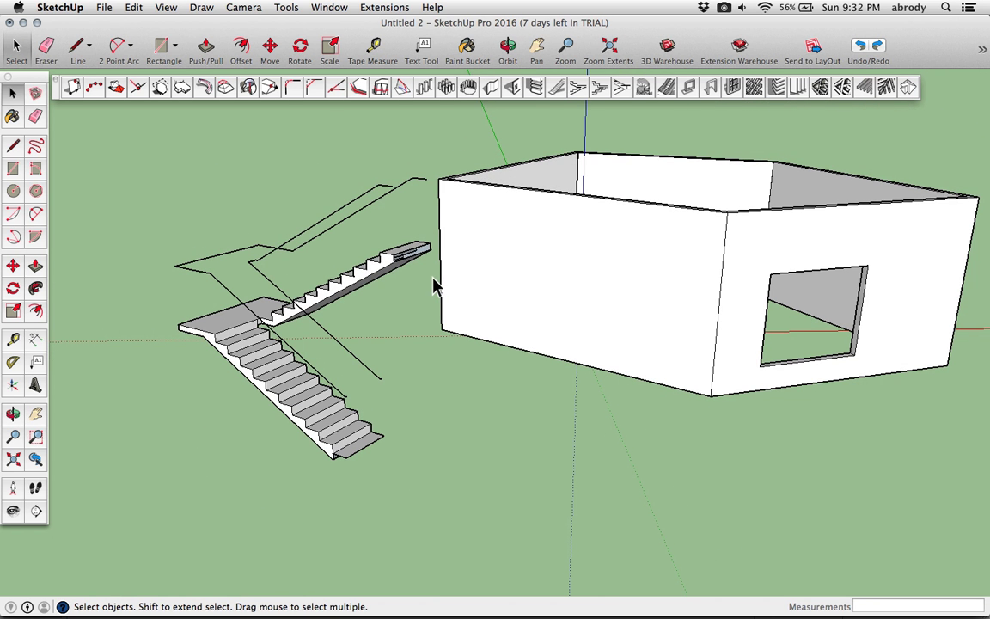
pyautogui.click(290, 342)
pyautogui.press('Delete')
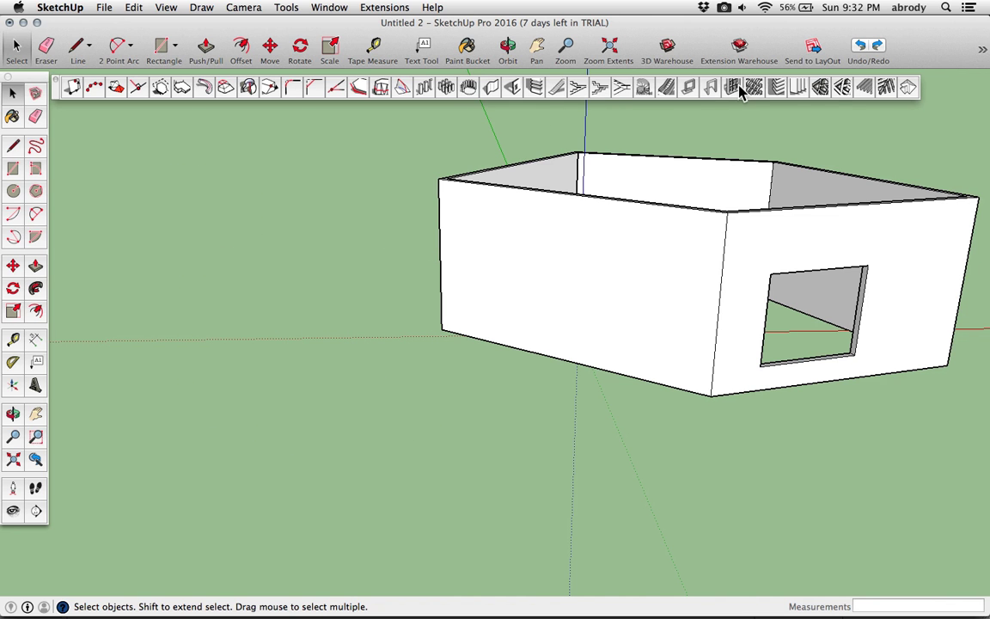
# - Try a rectangular Panel Divider frame with 3 rows and 3 columns on the building and undo it
pyautogui.scroll(3, 578, 196)
pyautogui.moveTo(584, 196); pyautogui.dragTo(612, 203, button='middle')
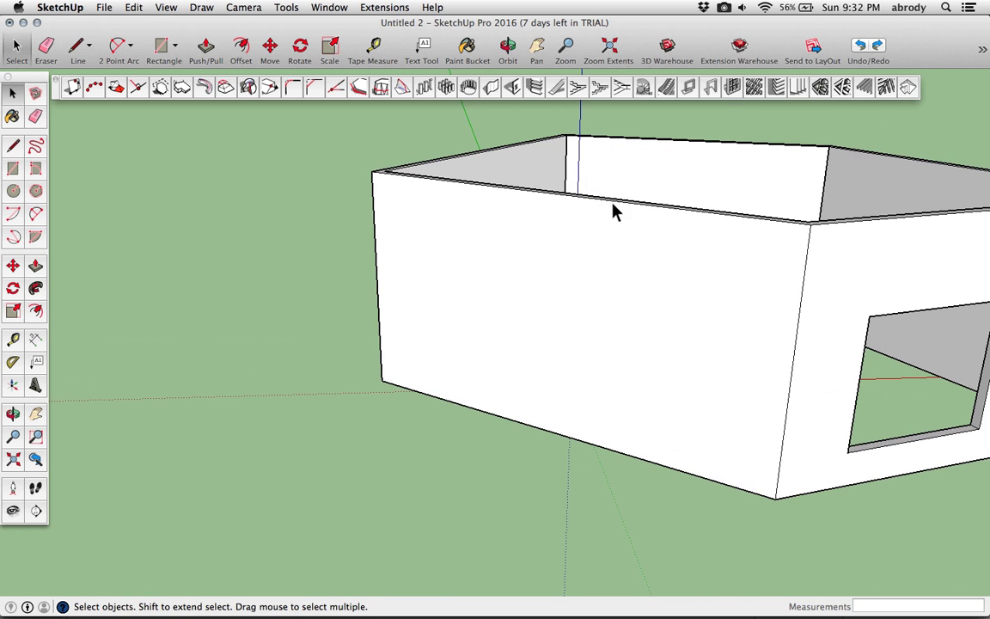
pyautogui.click(733, 89)
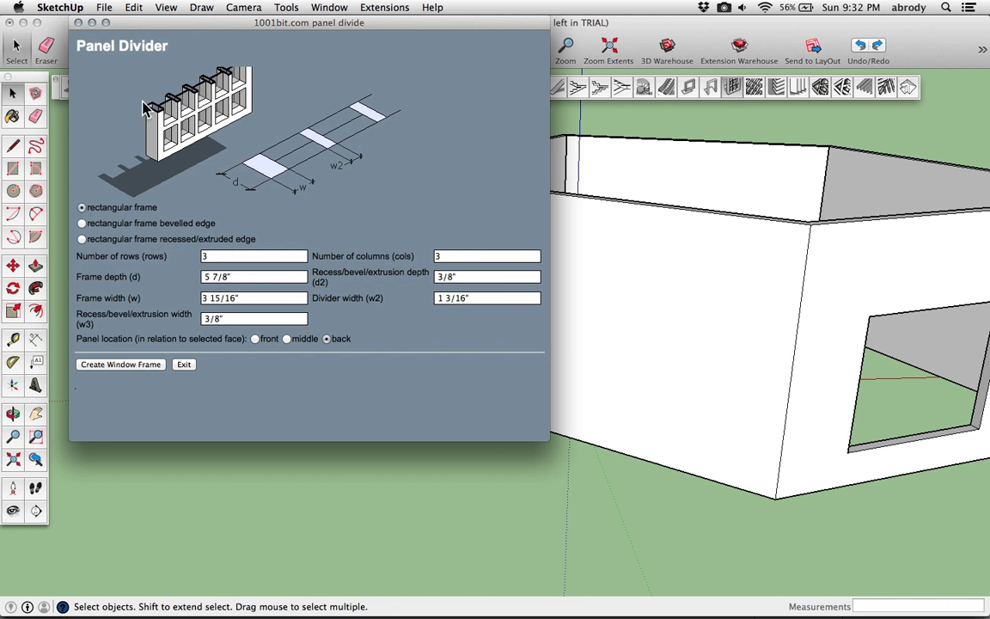
pyautogui.click(123, 366)
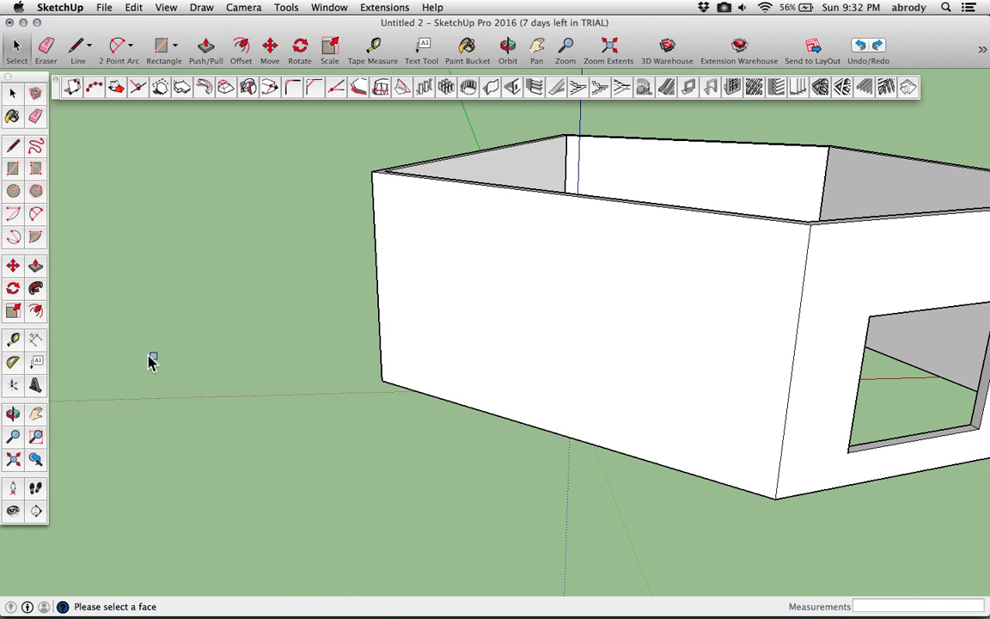
pyautogui.click(381, 383)
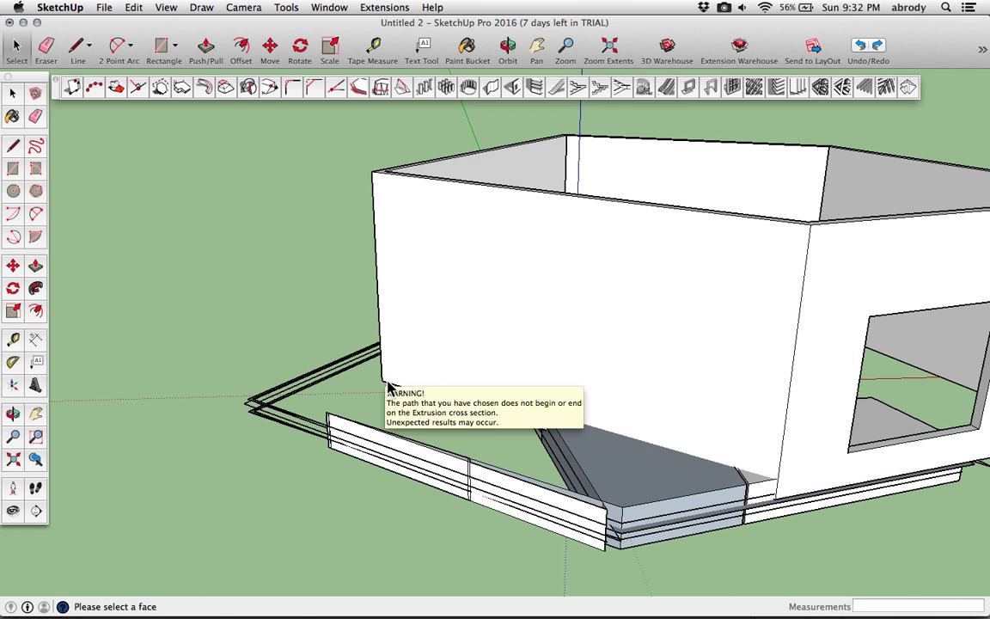
pyautogui.moveTo(447, 403); pyautogui.dragTo(515, 481, button='middle')
pyautogui.press('super+z')
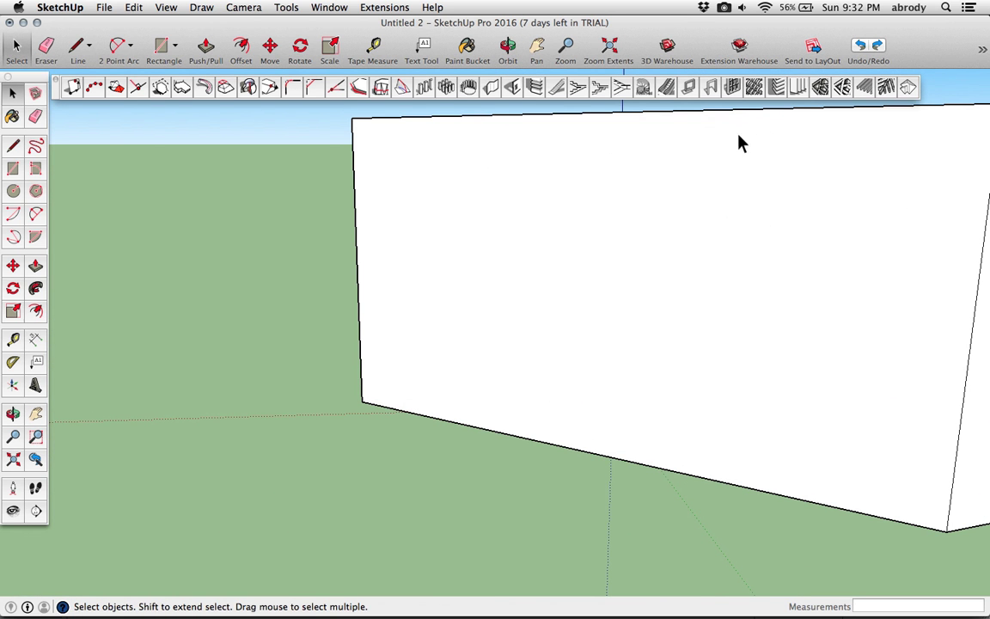
# - Create horizontal louvres across the building's base, 5 7/8" deep, 1 3/16" thick, 3 15/16" apart, at 30 degrees, located at the back
pyautogui.click(778, 90)
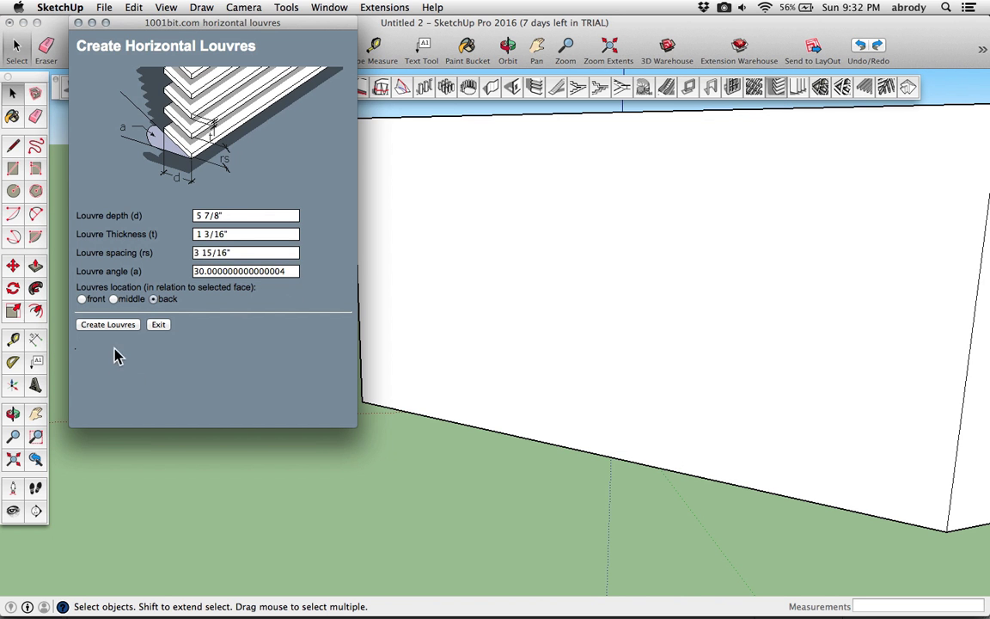
pyautogui.click(110, 324)
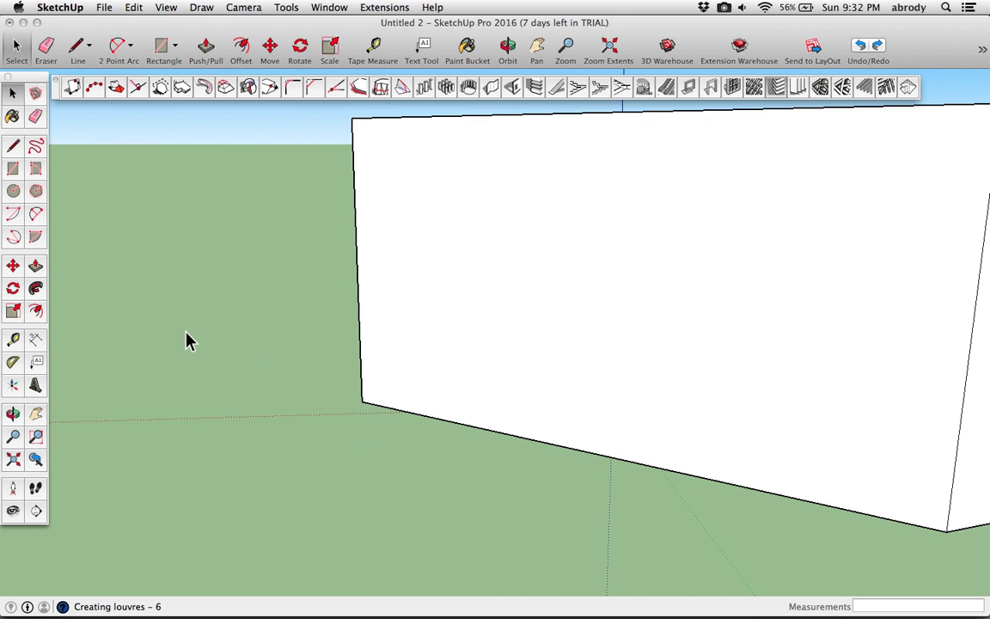
pyautogui.click(782, 87)
pyautogui.moveTo(481, 388); pyautogui.dragTo(452, 266, button='middle')
pyautogui.moveTo(531, 358); pyautogui.dragTo(486, 265, button='middle')
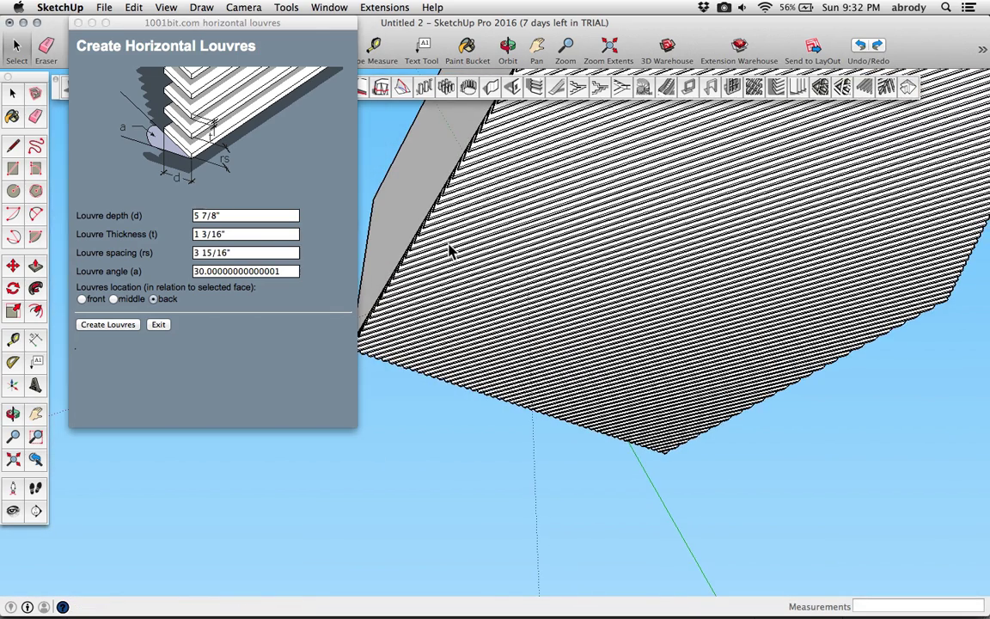
pyautogui.click(78, 23)
pyautogui.moveTo(515, 297); pyautogui.dragTo(575, 471, button='middle')
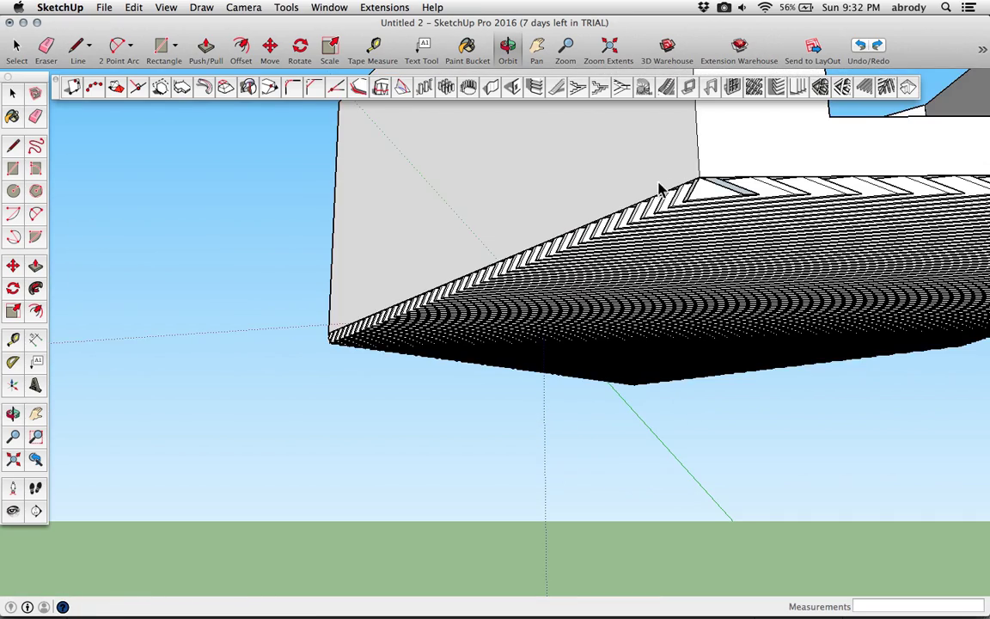
pyautogui.moveTo(685, 194); pyautogui.dragTo(681, 386, button='middle')
# - Move the louvre group about 26' out from under the building onto the open ground beside it
pyautogui.click(765, 361)
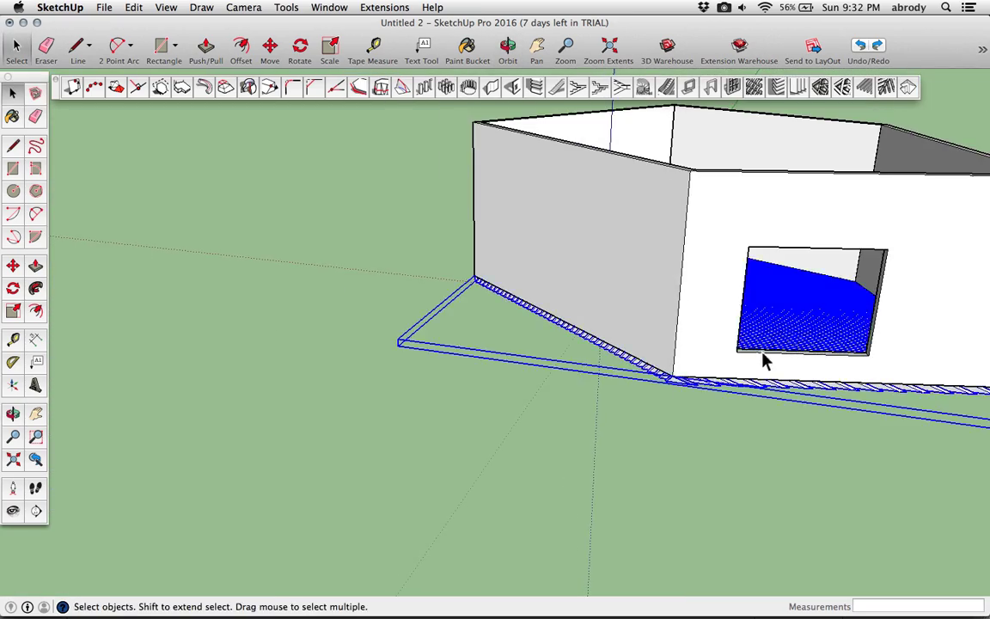
pyautogui.press('m')
pyautogui.click(781, 422)
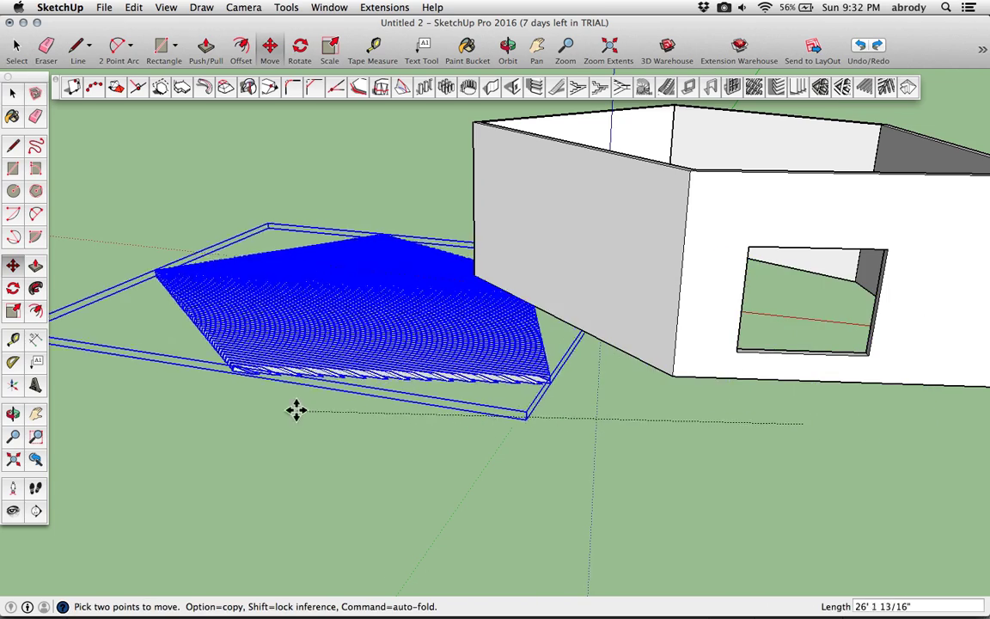
pyautogui.moveTo(441, 333); pyautogui.dragTo(583, 384, button='middle')
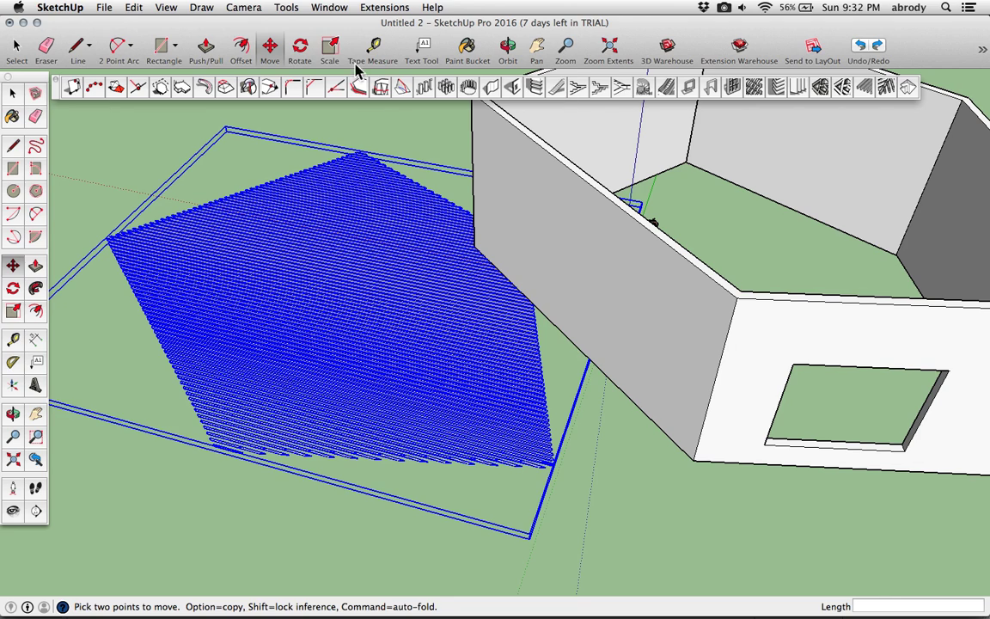
# - Scale the louvre group freehand in the red and green directions so it becomes clearly narrower, and deselect it
pyautogui.click(329, 48)
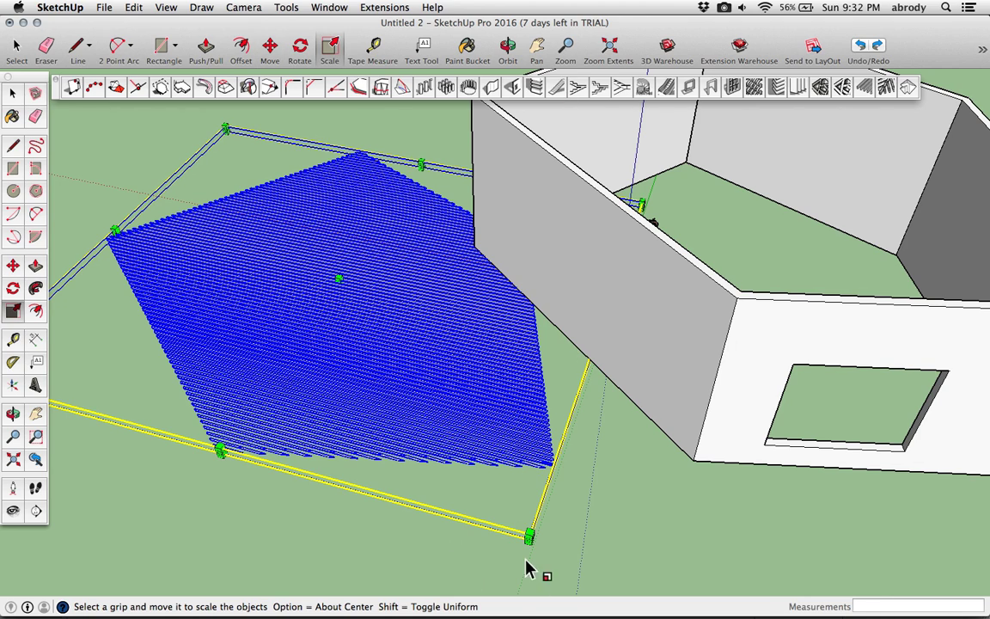
pyautogui.click(526, 533)
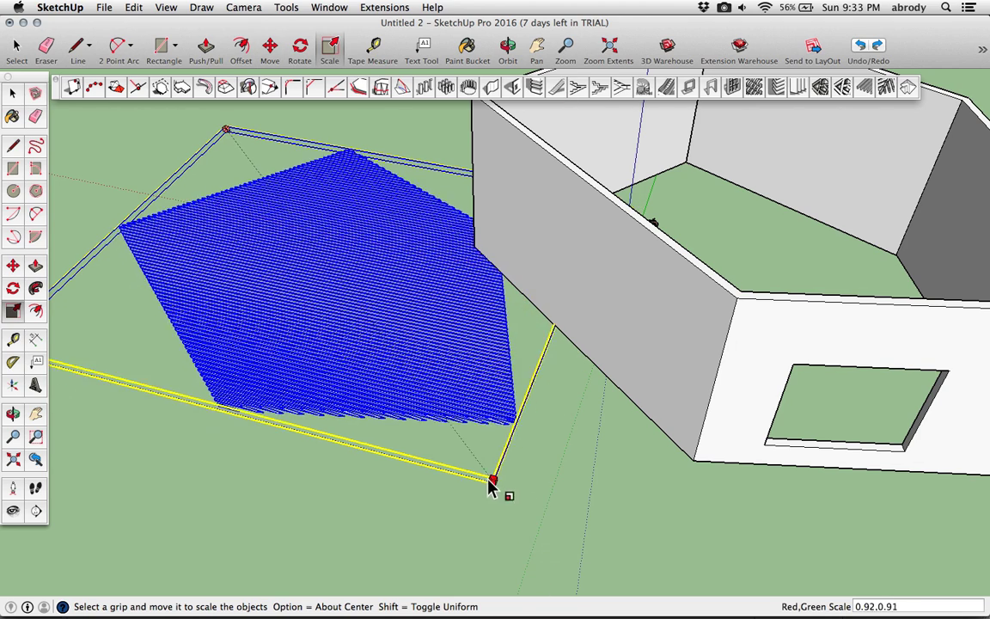
pyautogui.click(223, 531)
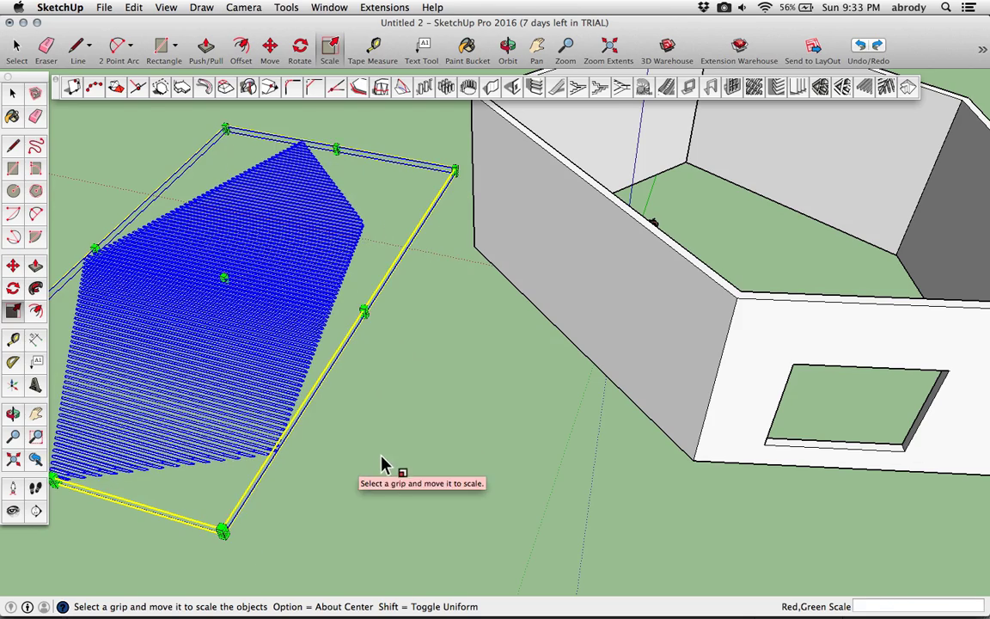
pyautogui.scroll(3, 367, 451)
pyautogui.press('space')
pyautogui.click(385, 435)
pyautogui.scroll(-3, 385, 443)
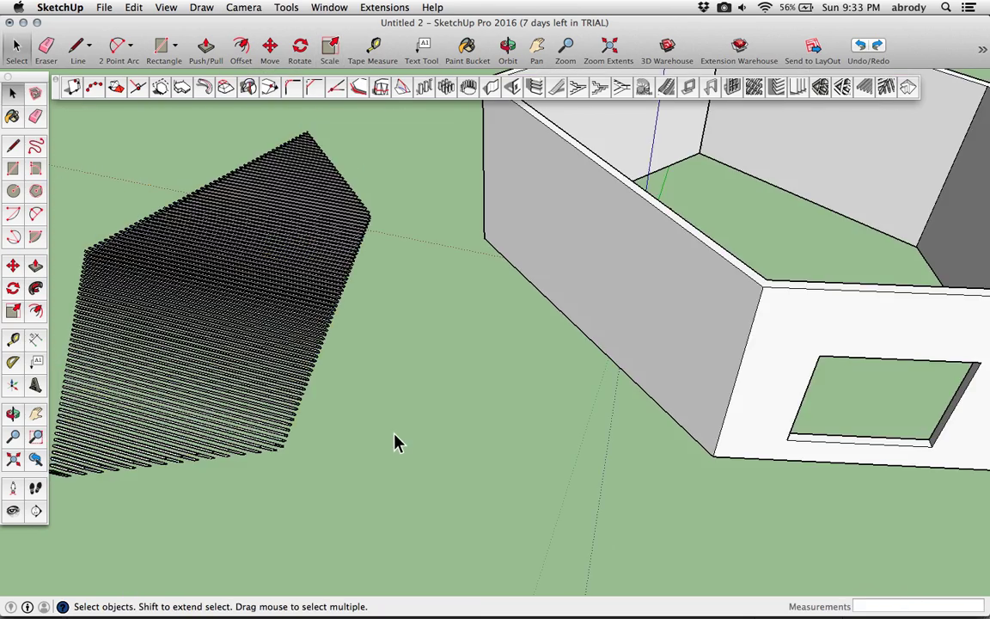
pyautogui.scroll(-3, 539, 412)
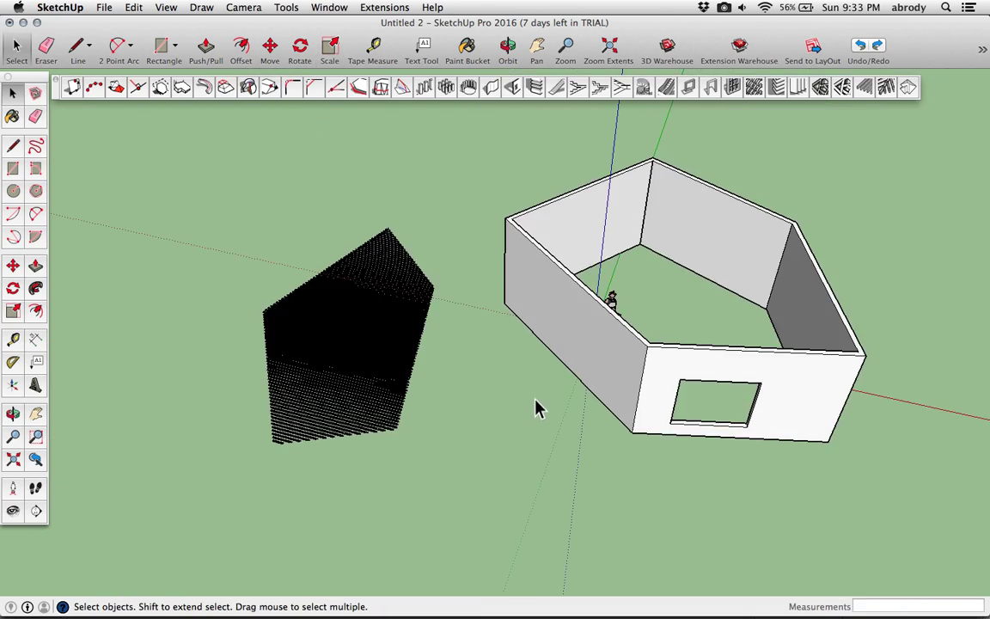
pyautogui.moveTo(504, 394); pyautogui.dragTo(550, 369, button='middle')
pyautogui.moveTo(360, 347); pyautogui.dragTo(423, 285, button='middle')
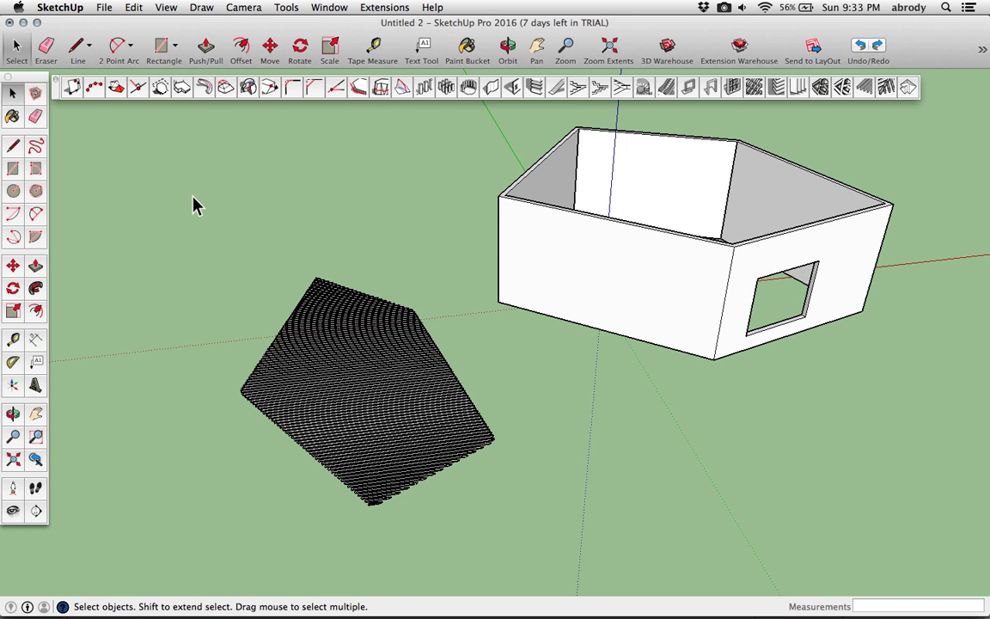
pyautogui.click(723, 8)
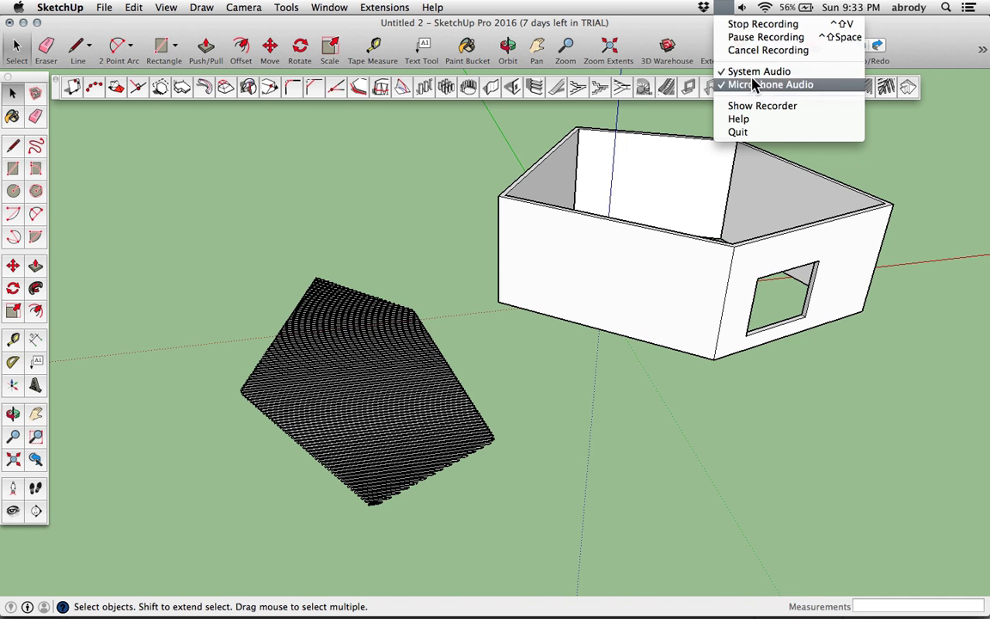